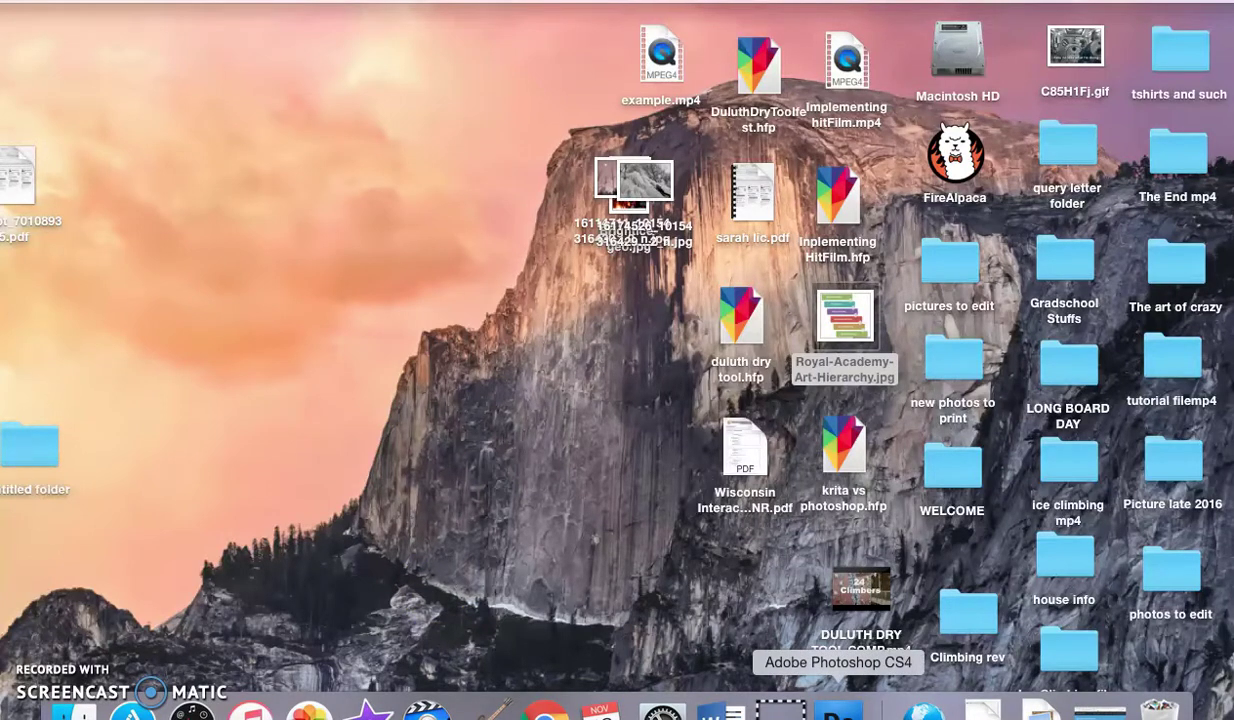
Step: Bring Photoshop to the front from the Dock and open its File menu
left_click(838, 710)
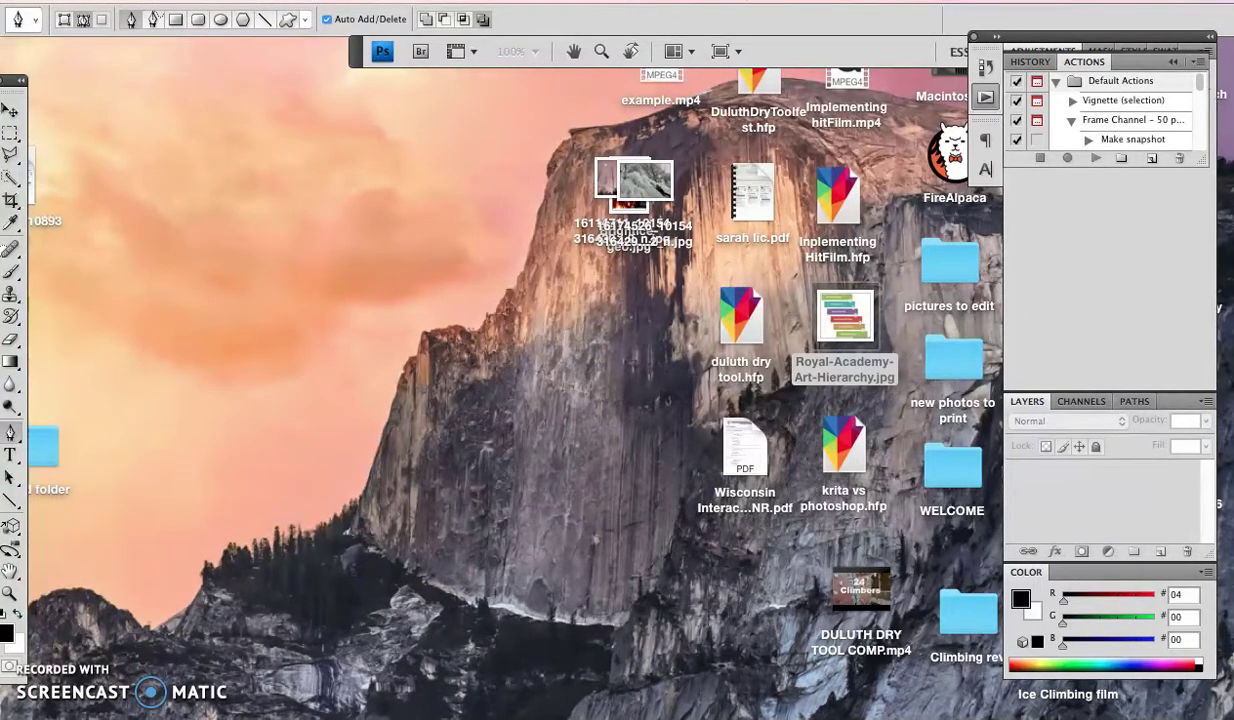
left_click(160, 1)
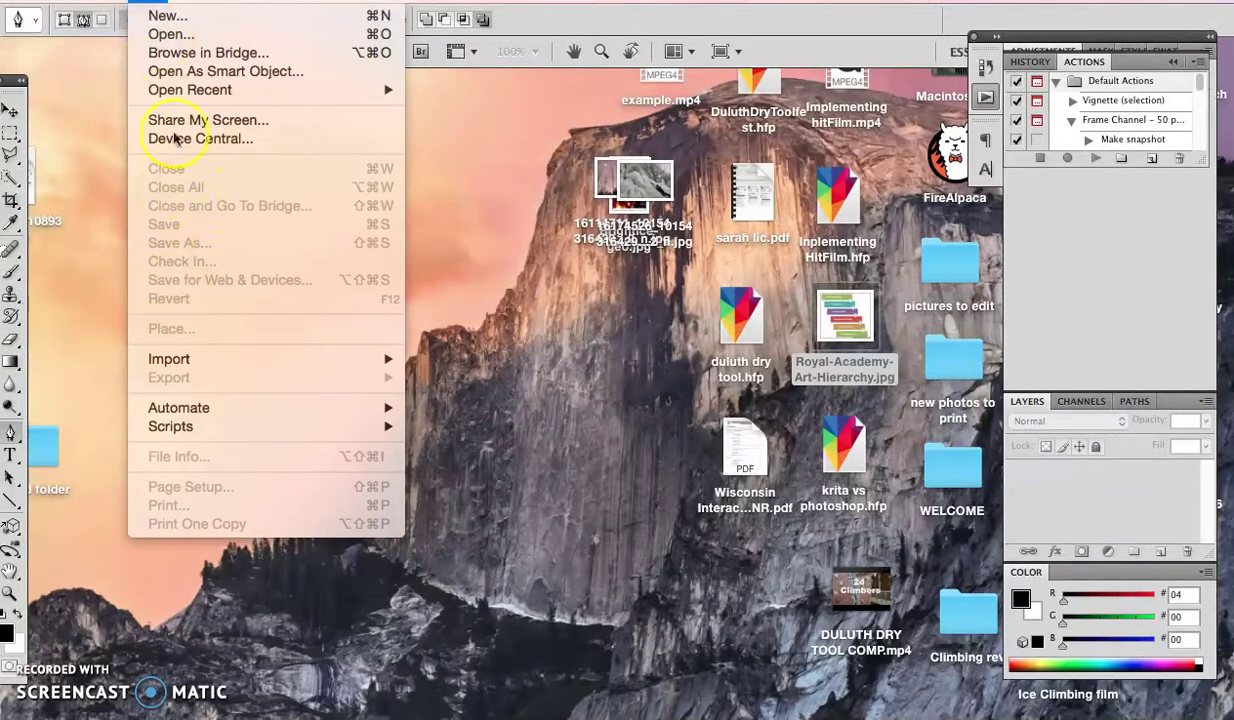
Step: Create a new 8 × 12 inch, 300 pixels/inch RGB document with a white background
left_click(175, 18)
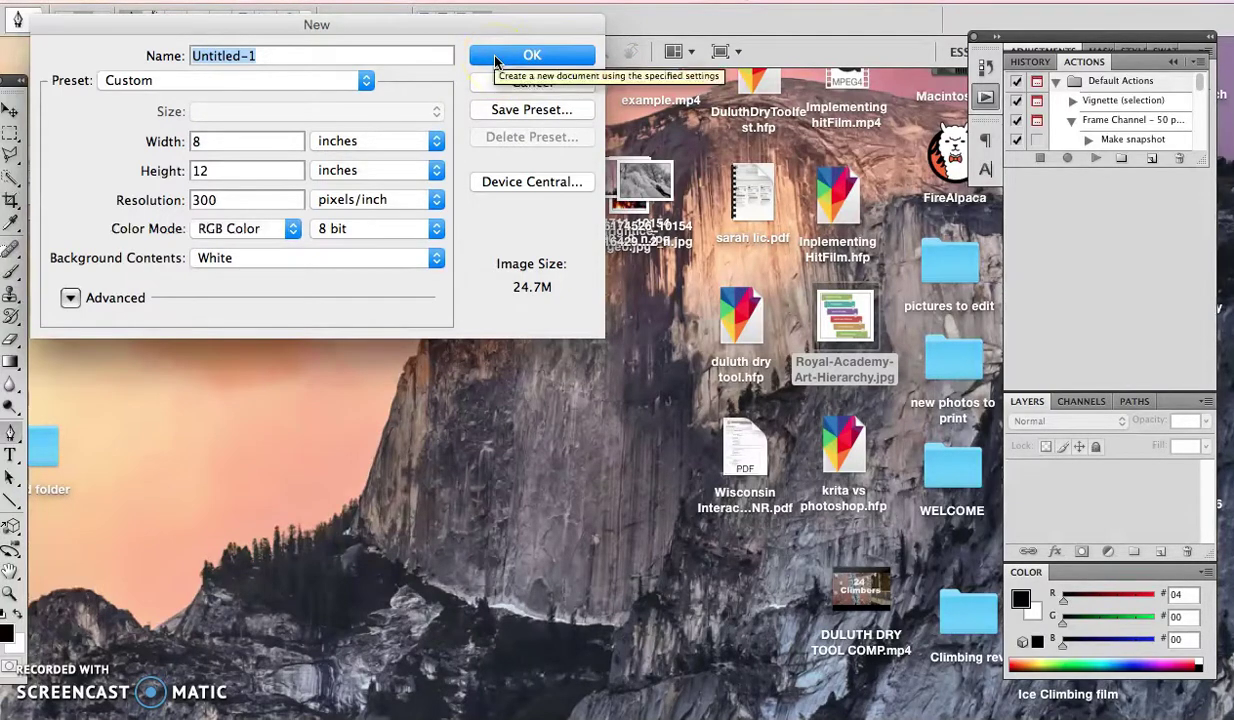
left_click(495, 62)
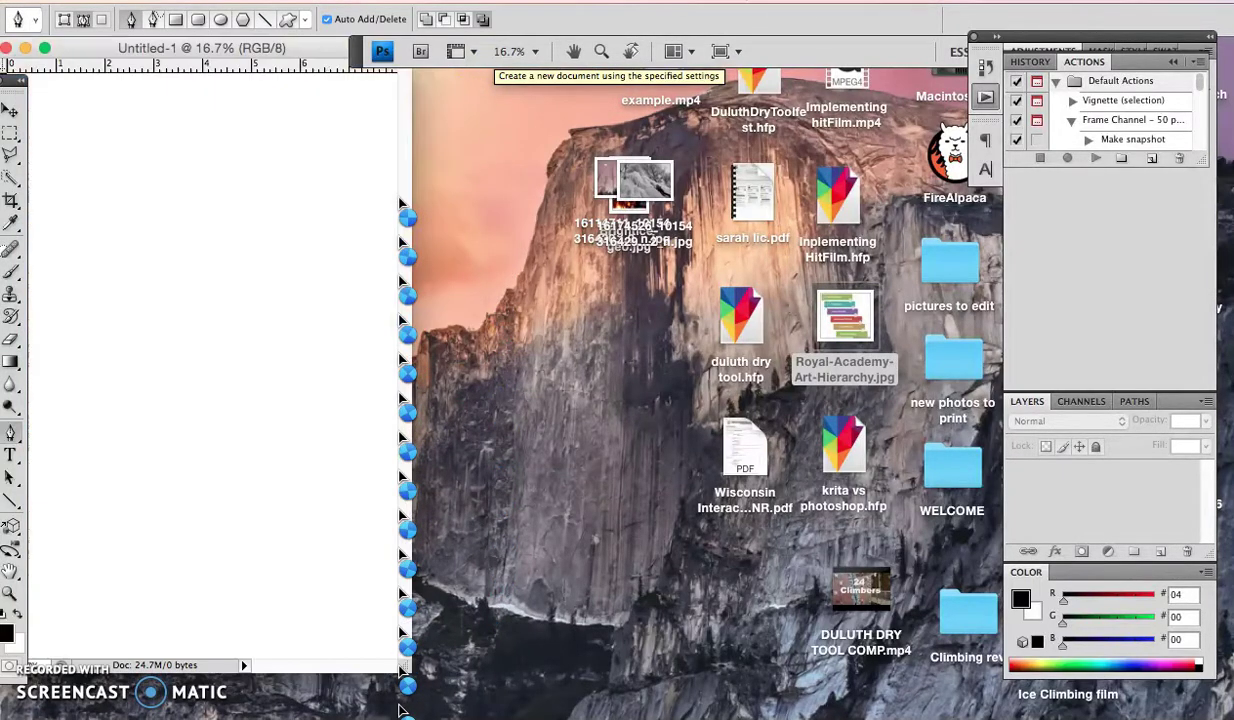
Step: Move and enlarge the Untitled-1 window so the whole blank page shows with margin around it
left_click(278, 135)
left_click_drag(240, 50, 420, 43)
left_click_drag(582, 658, 990, 712)
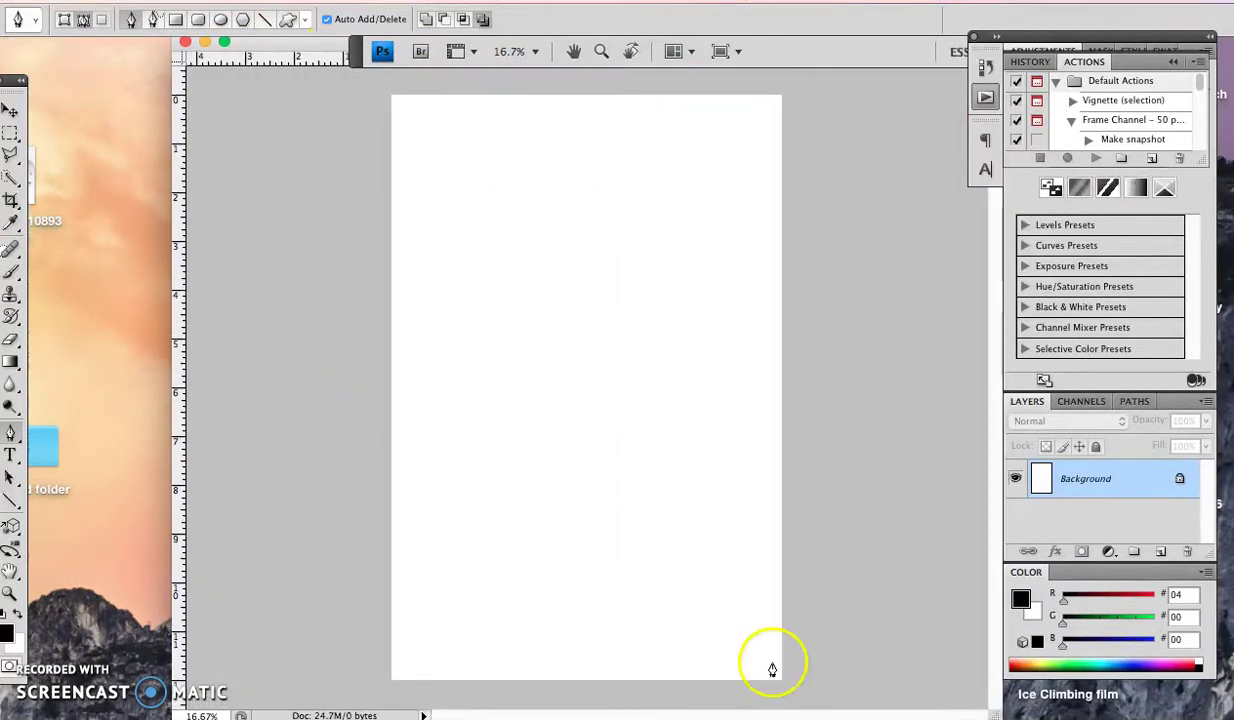
left_click(231, 48)
left_click_drag(231, 48, 130, 50)
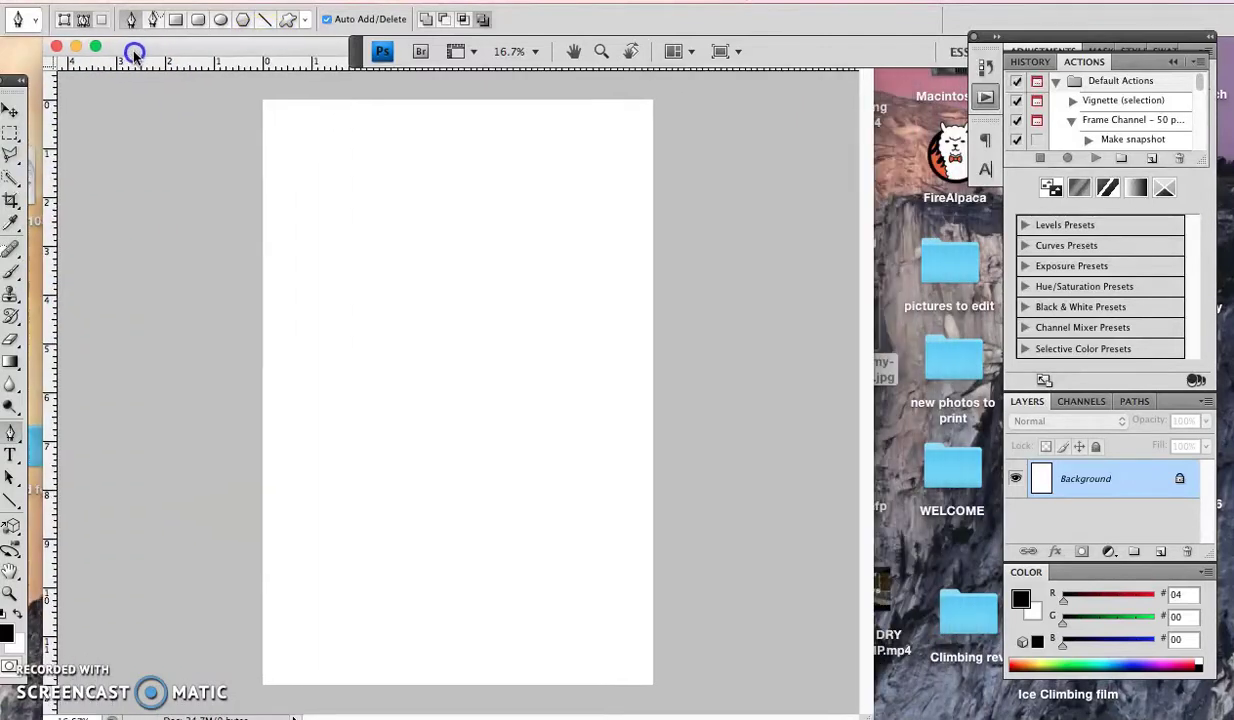
left_click_drag(850, 690, 935, 690)
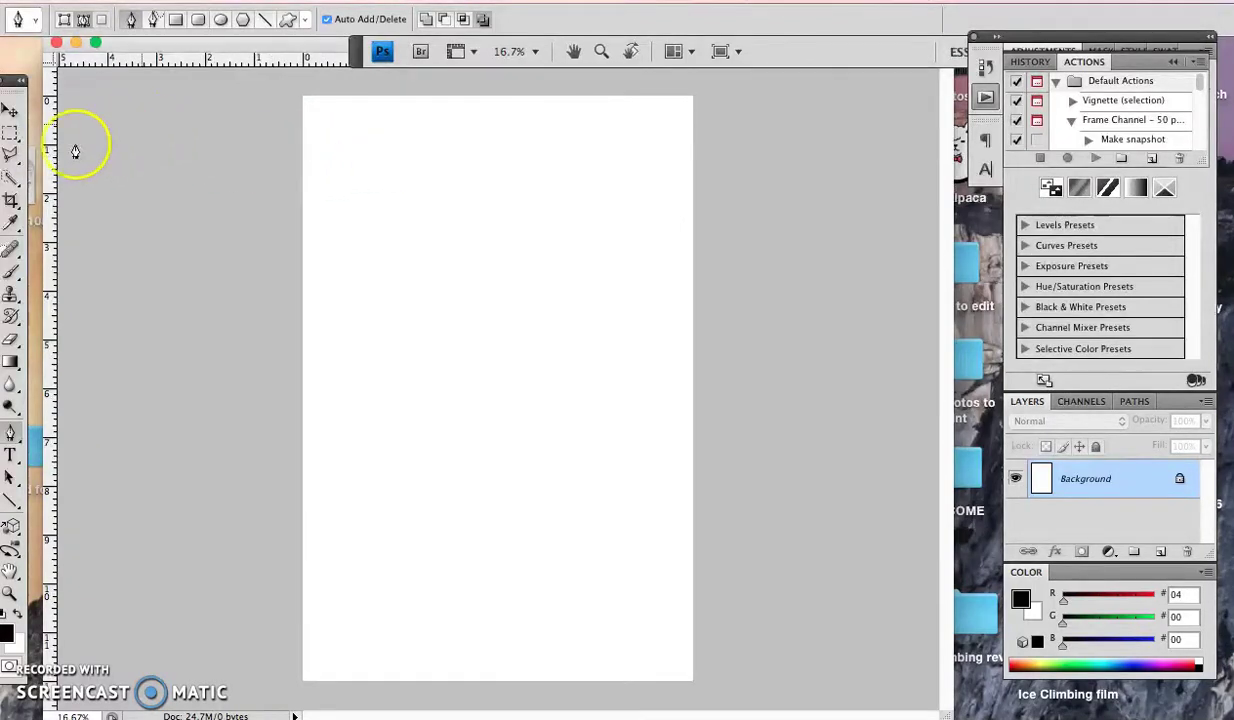
Step: Marquee-select the upper canvas for the sky and open the Linear gradient's Gradient Editor
left_click(9, 134)
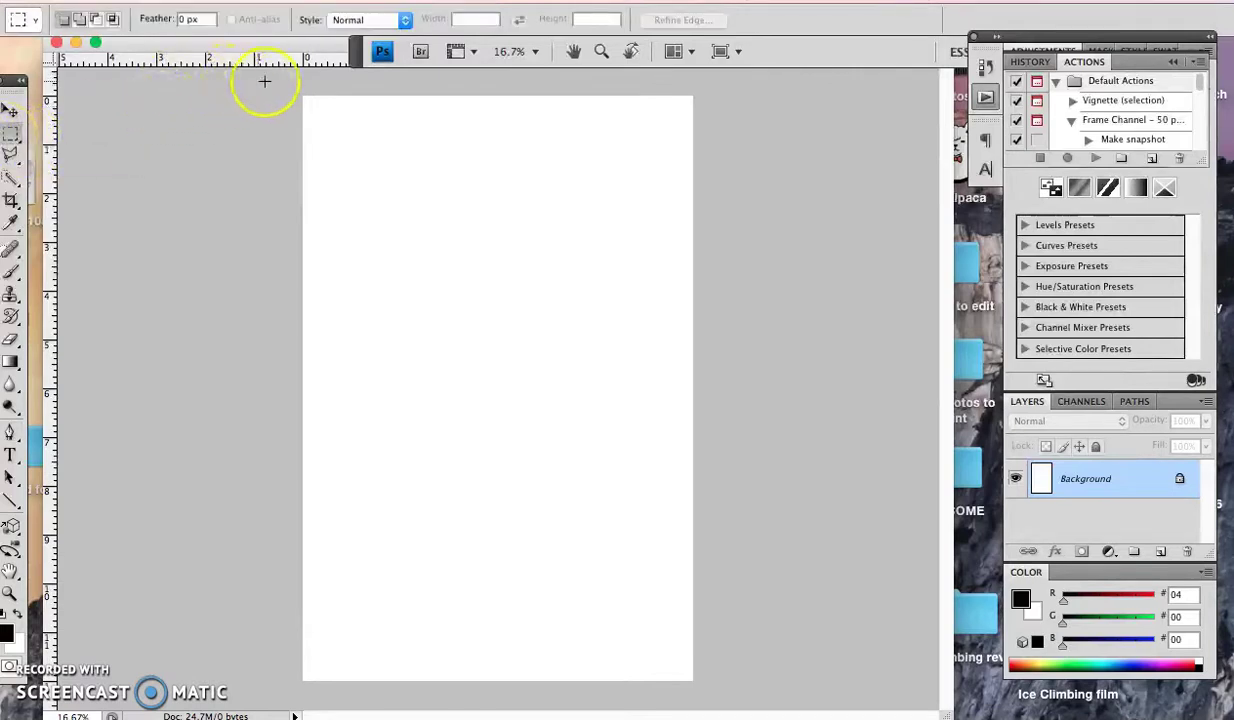
left_click_drag(264, 80, 790, 443)
left_click(9, 361)
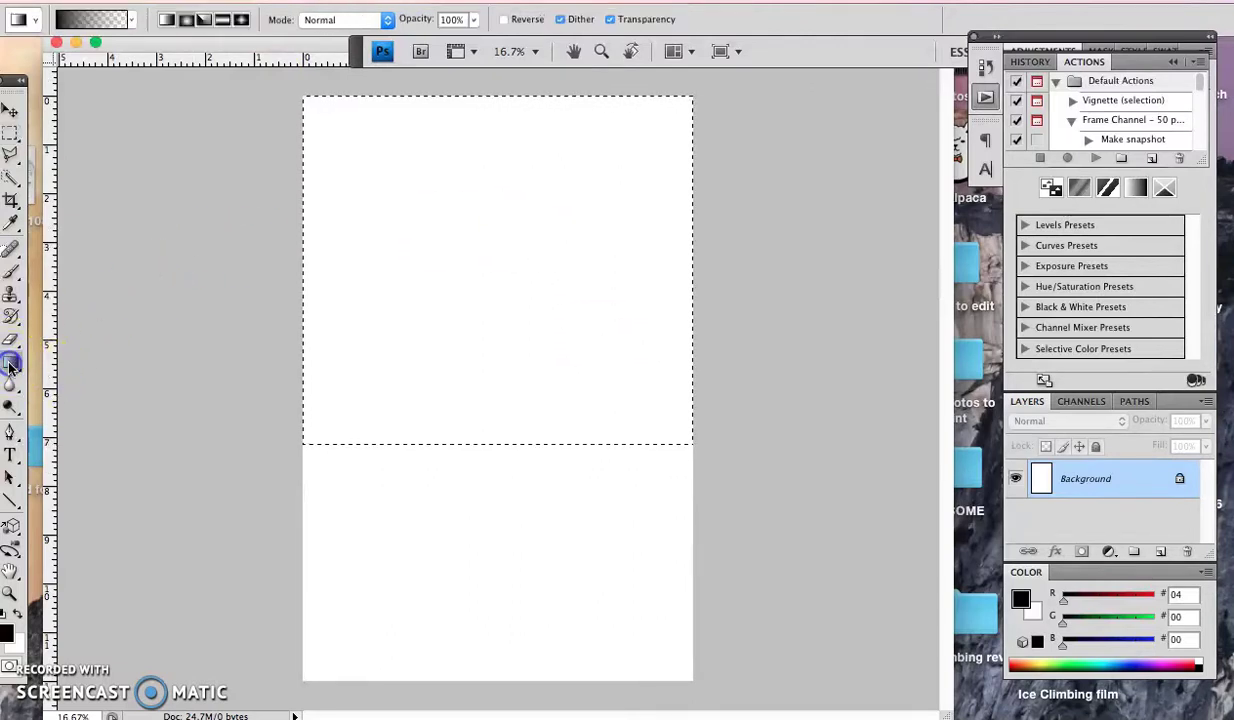
left_click(167, 19)
left_click(110, 27)
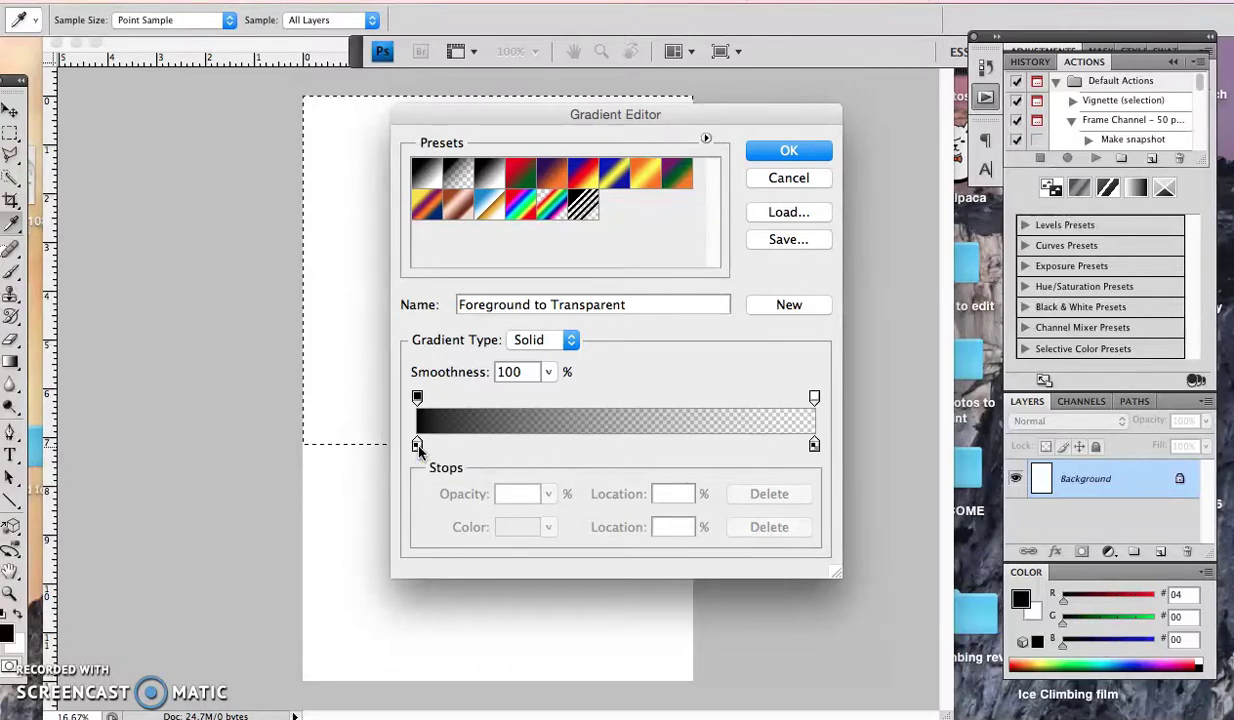
Step: Set the gradient's left stop to bright cyan and its right stop to yellow
left_click(418, 446)
left_click(418, 446)
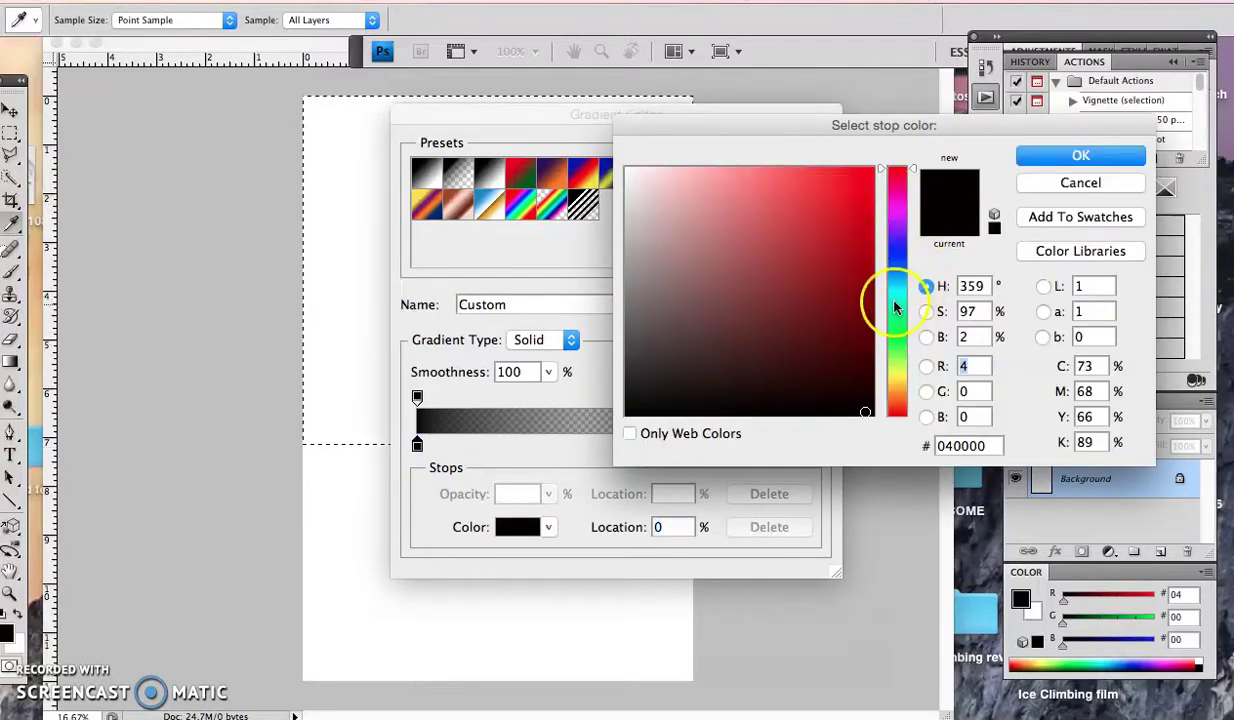
left_click(894, 286)
left_click(840, 186)
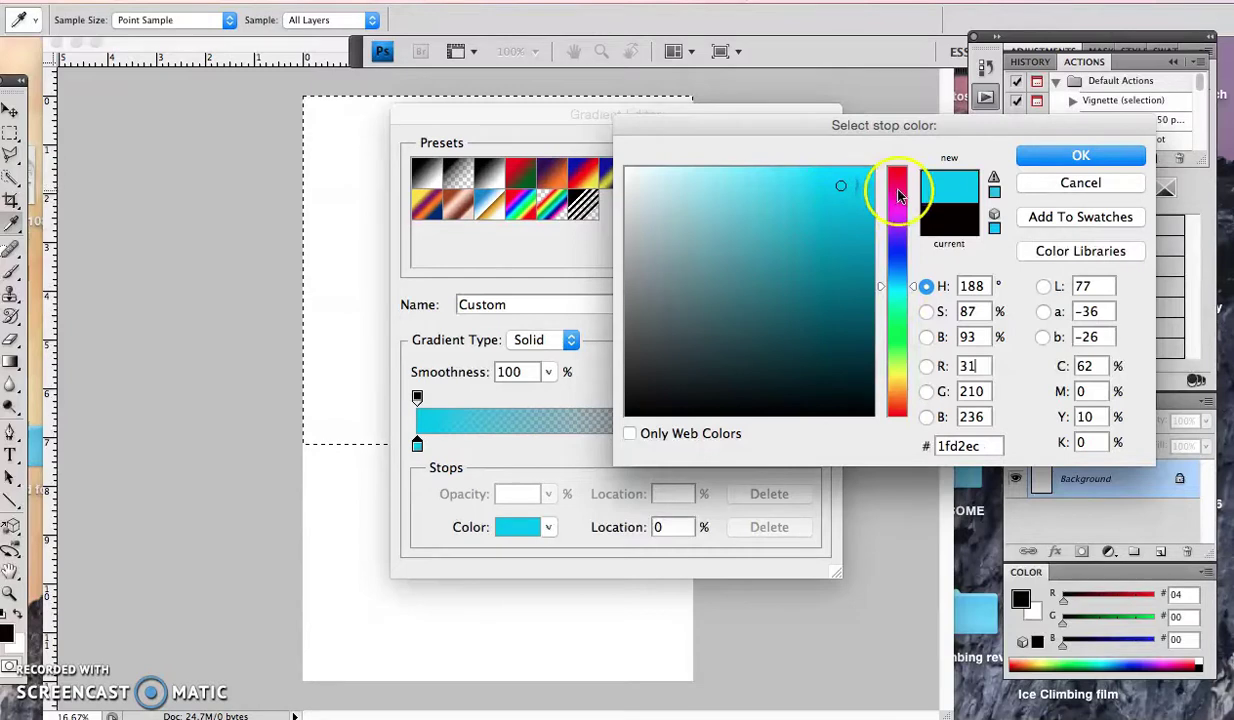
left_click(1031, 157)
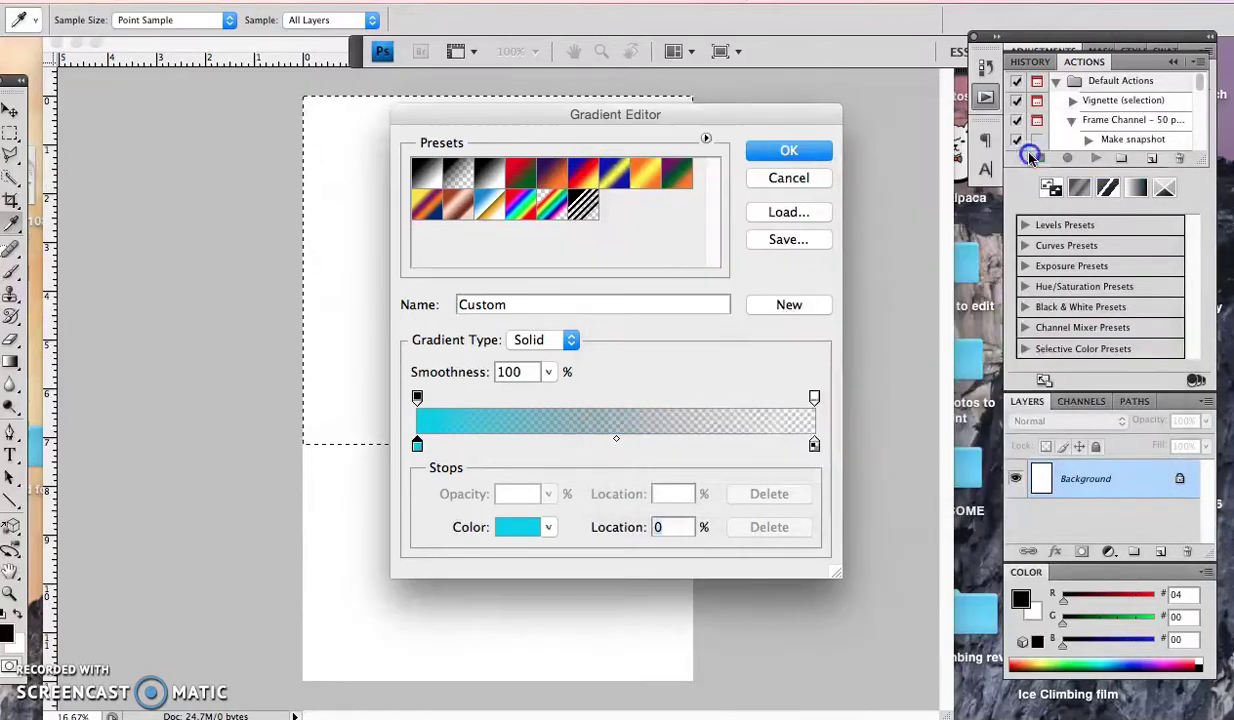
double_click(814, 446)
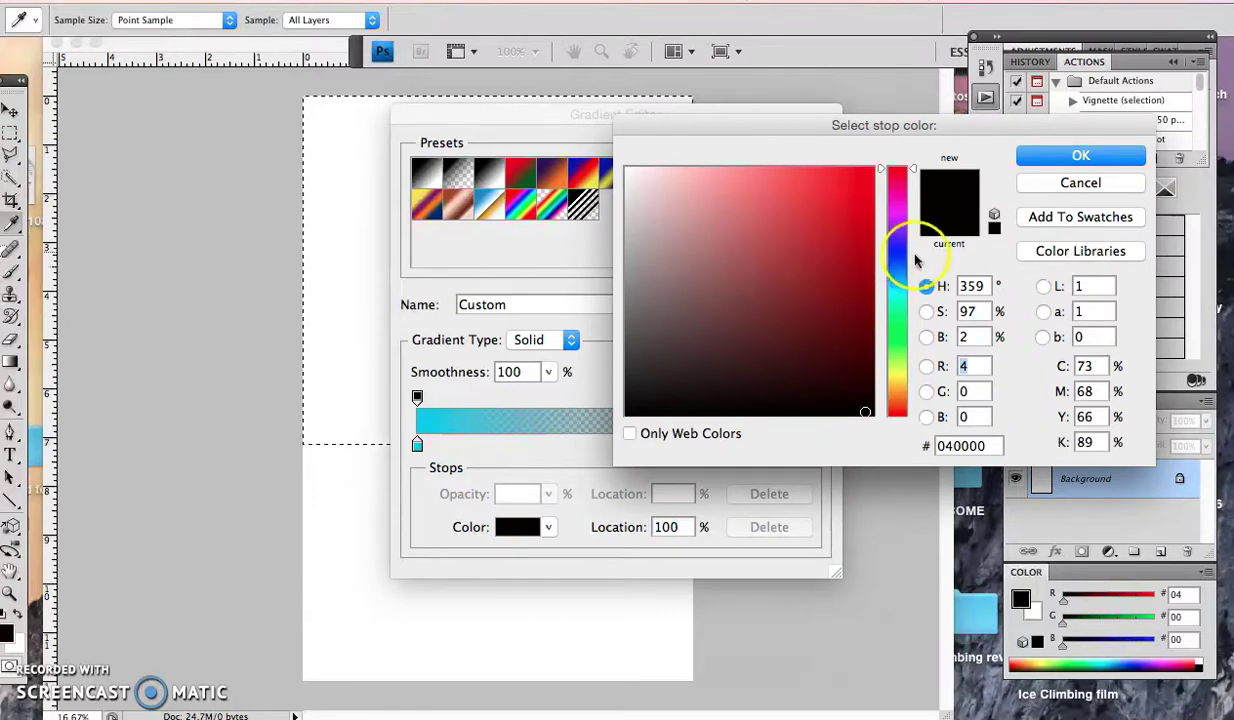
left_click(900, 345)
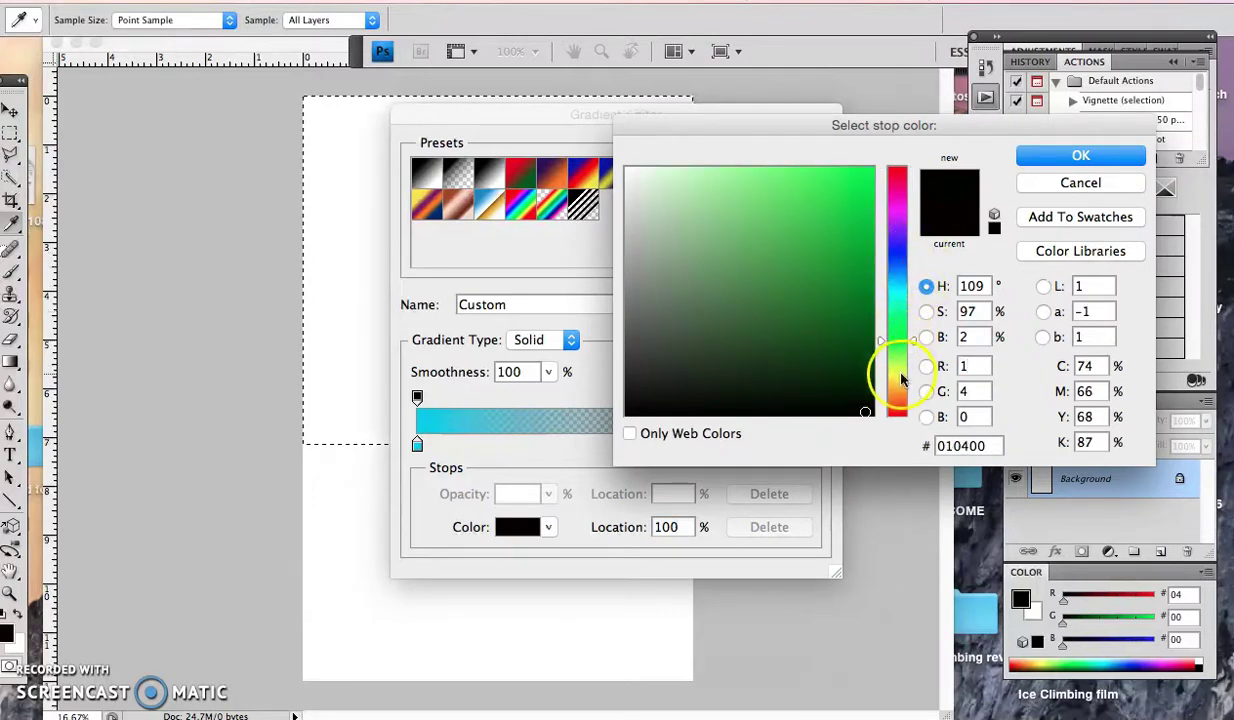
left_click(897, 373)
left_click(862, 213)
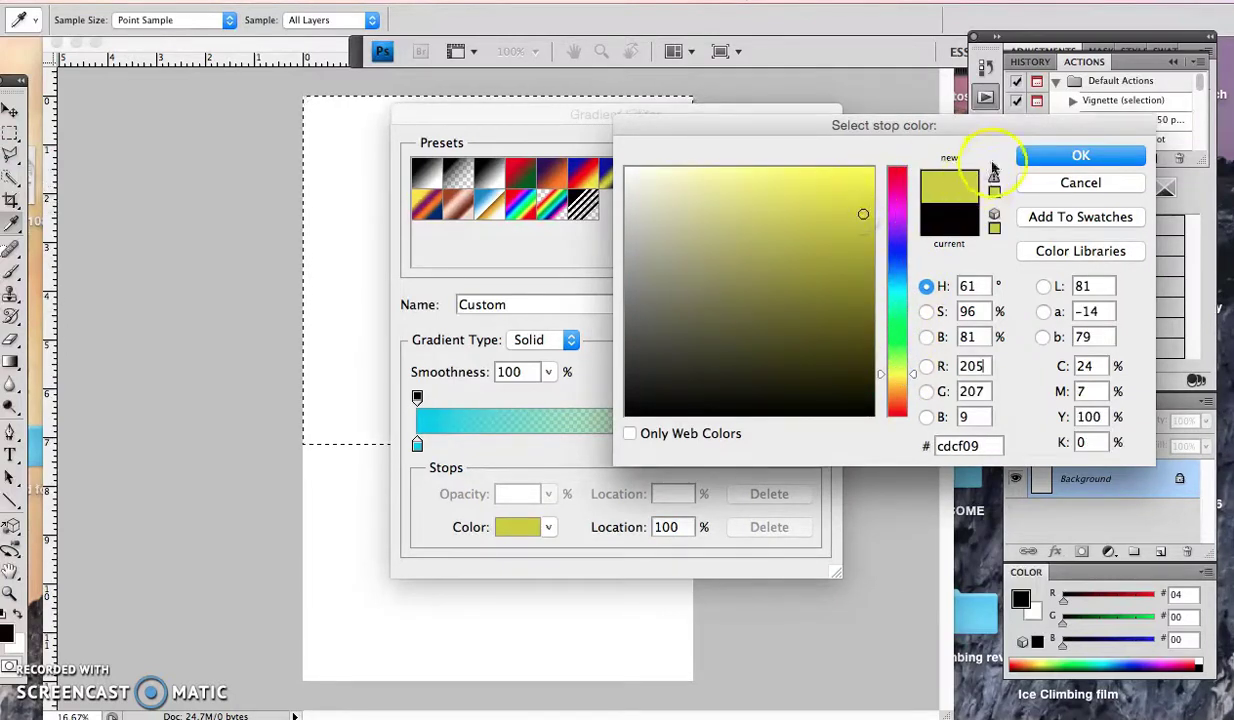
left_click(1040, 155)
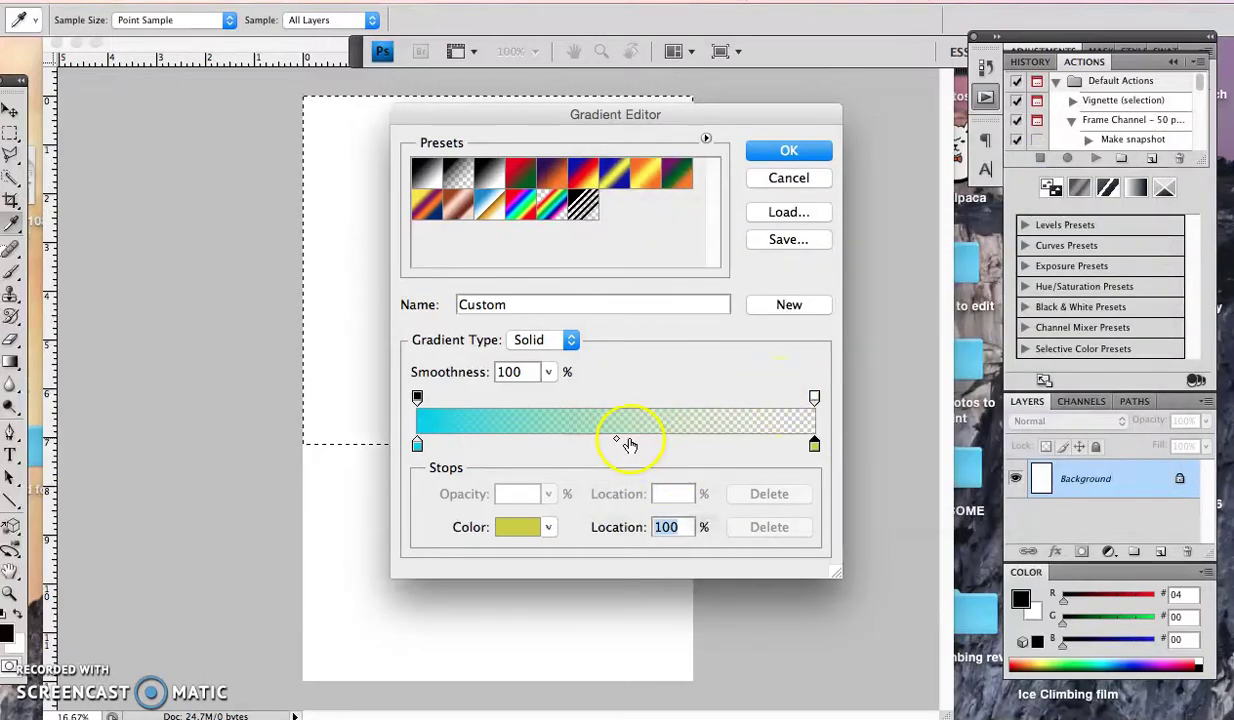
Step: Restart from the Black, White preset with teal 08cdb8 and yellow-green d6f40b stops, and accept it
left_click(489, 173)
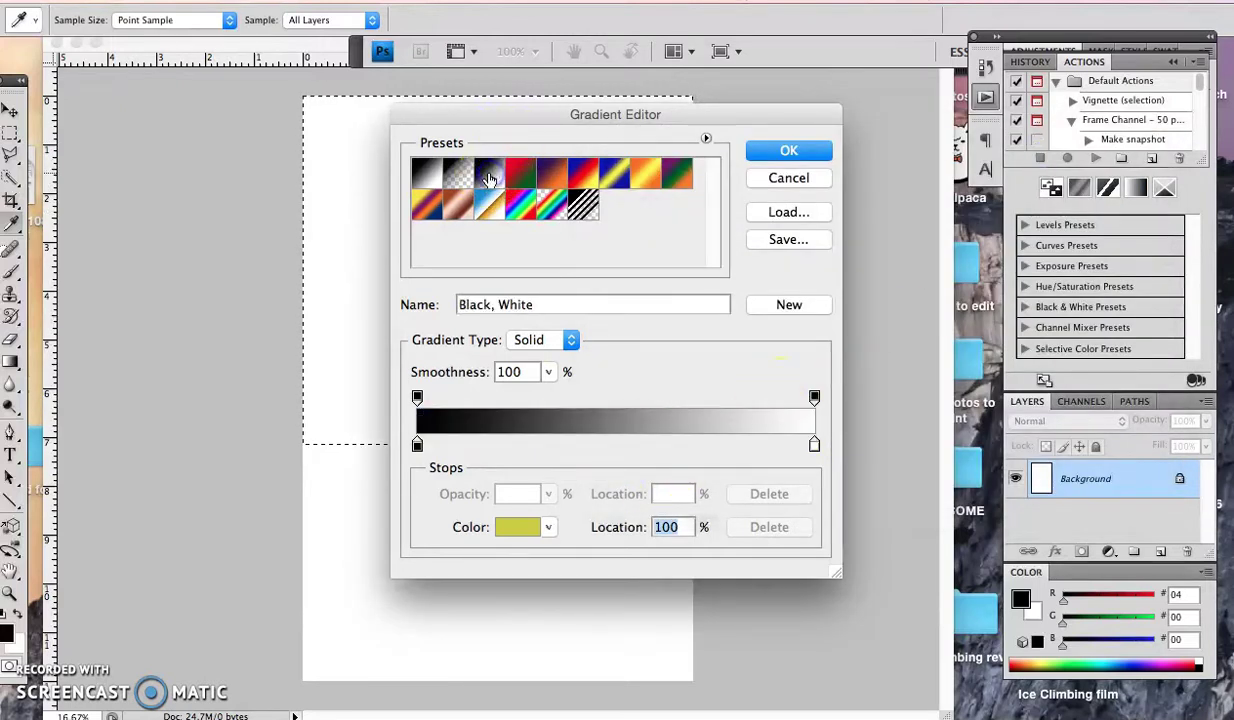
left_click(417, 447)
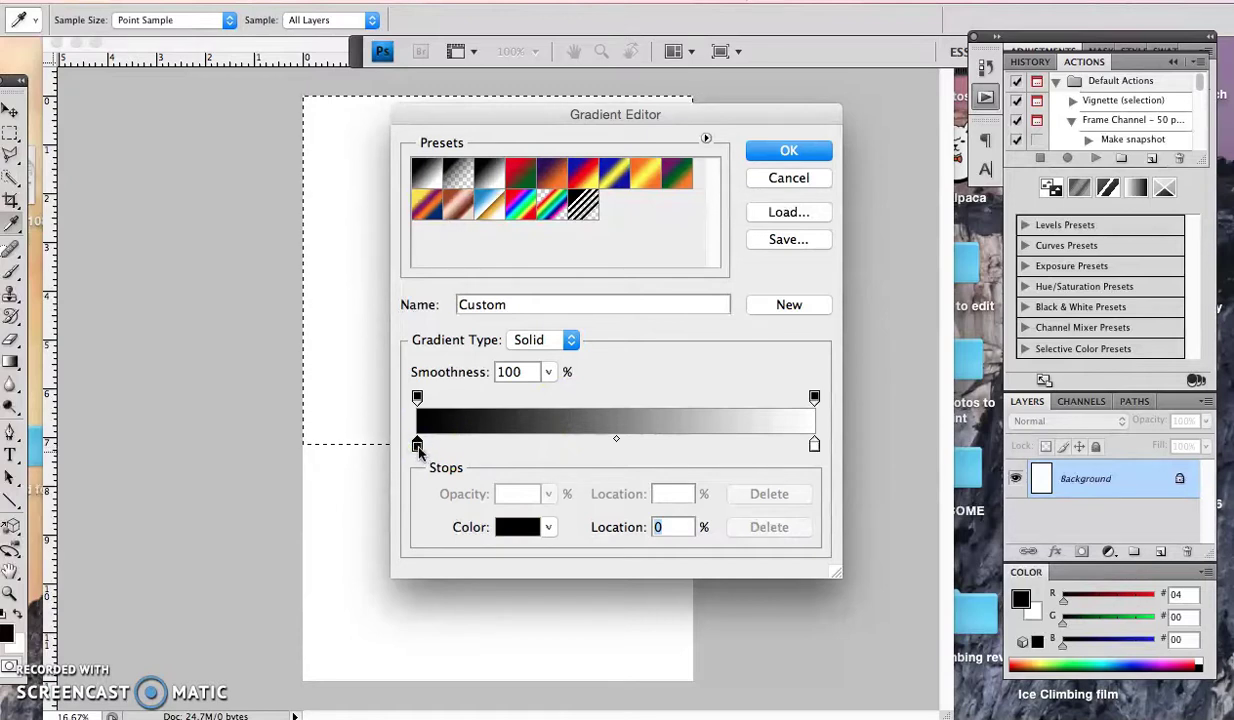
double_click(417, 447)
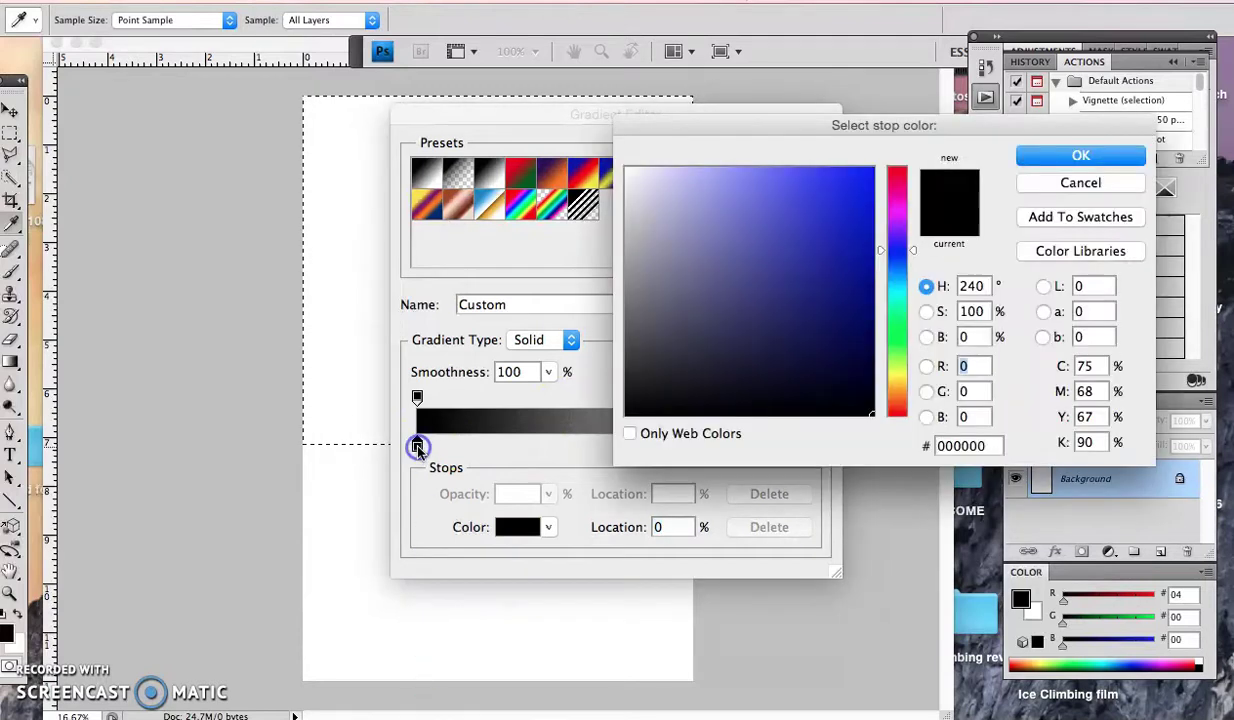
left_click(884, 295)
left_click(862, 212)
left_click(1081, 155)
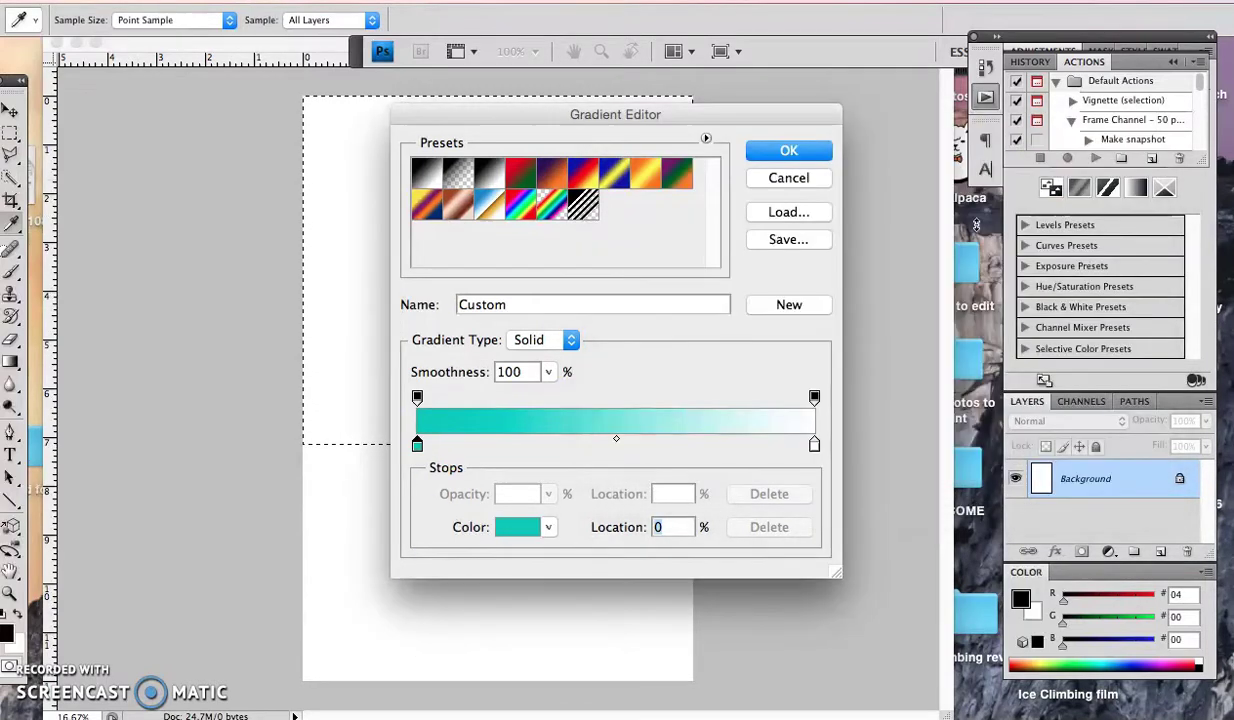
double_click(816, 447)
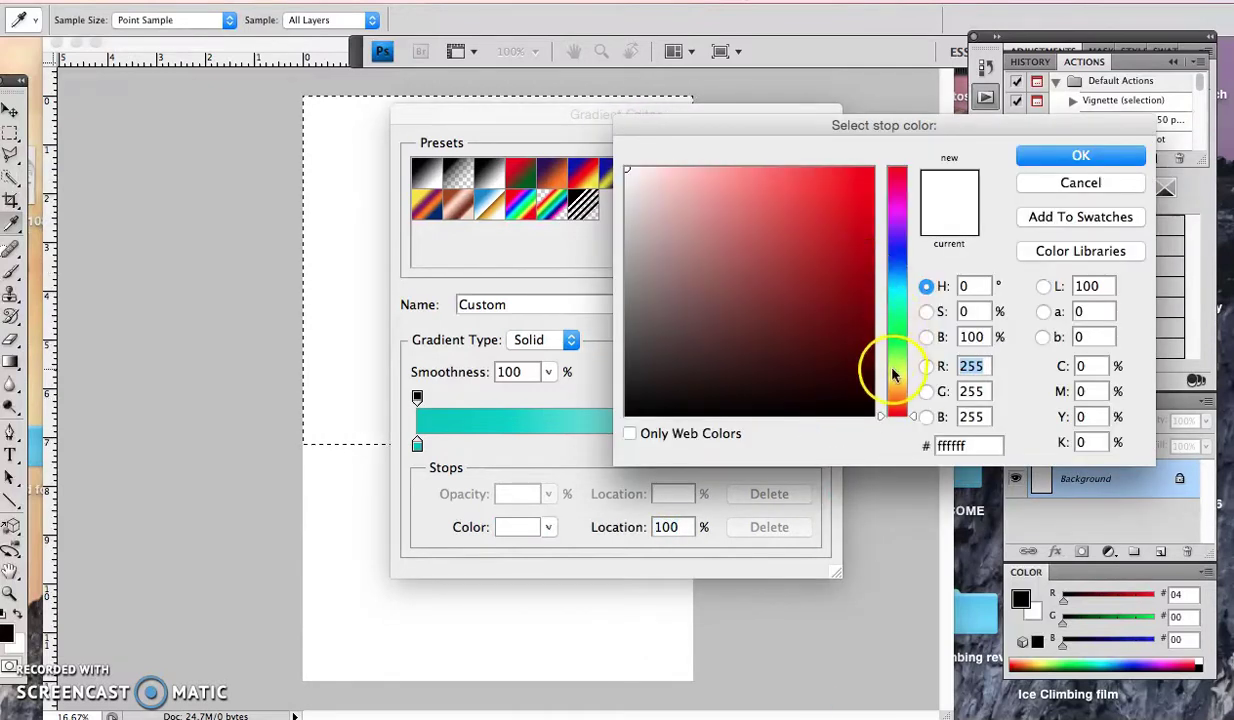
left_click(884, 368)
left_click(862, 179)
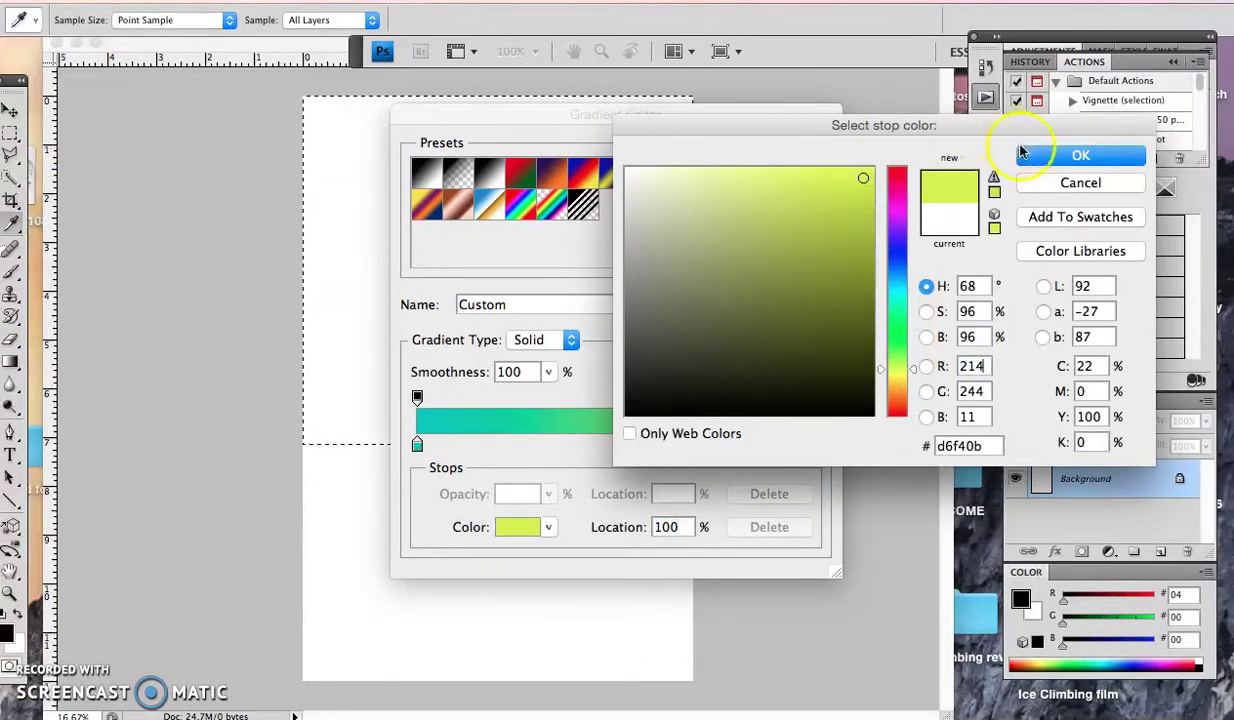
left_click(1029, 158)
left_click(792, 152)
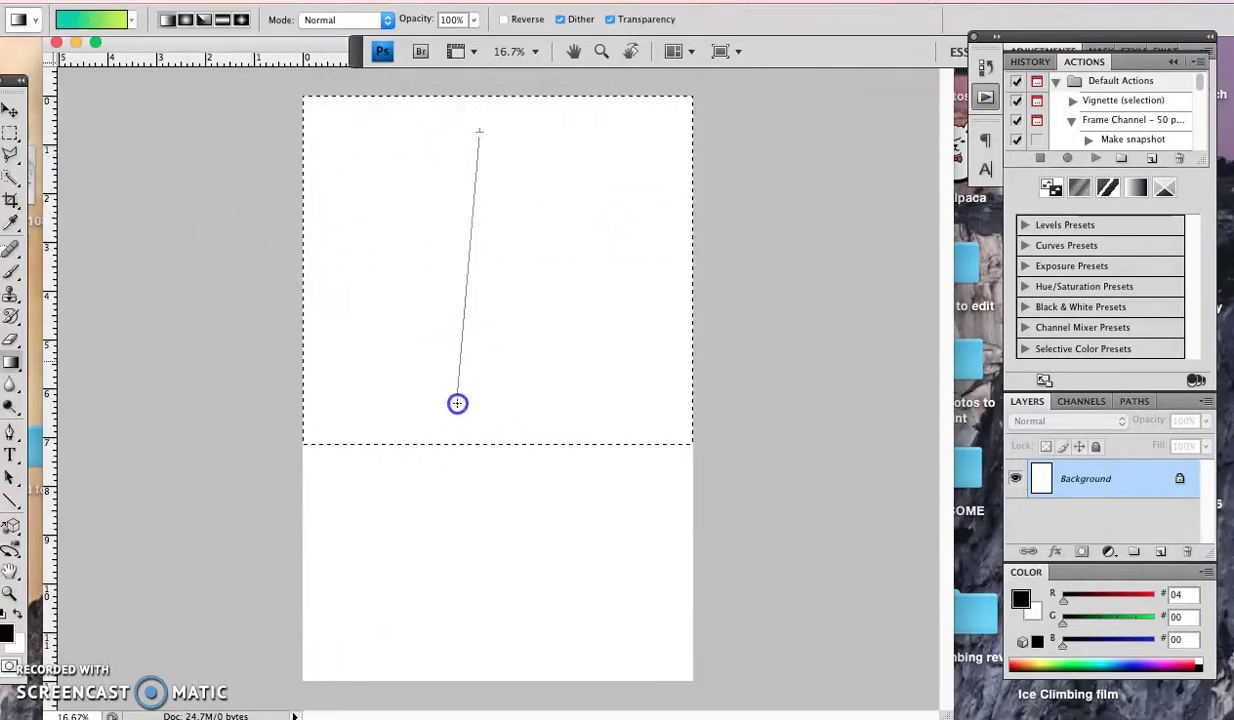
Step: Fill the sky selection with the teal-to-yellow-green gradient, redrawing it until it runs past the bottom
left_click_drag(457, 405, 457, 405)
left_click_drag(509, 148, 519, 656)
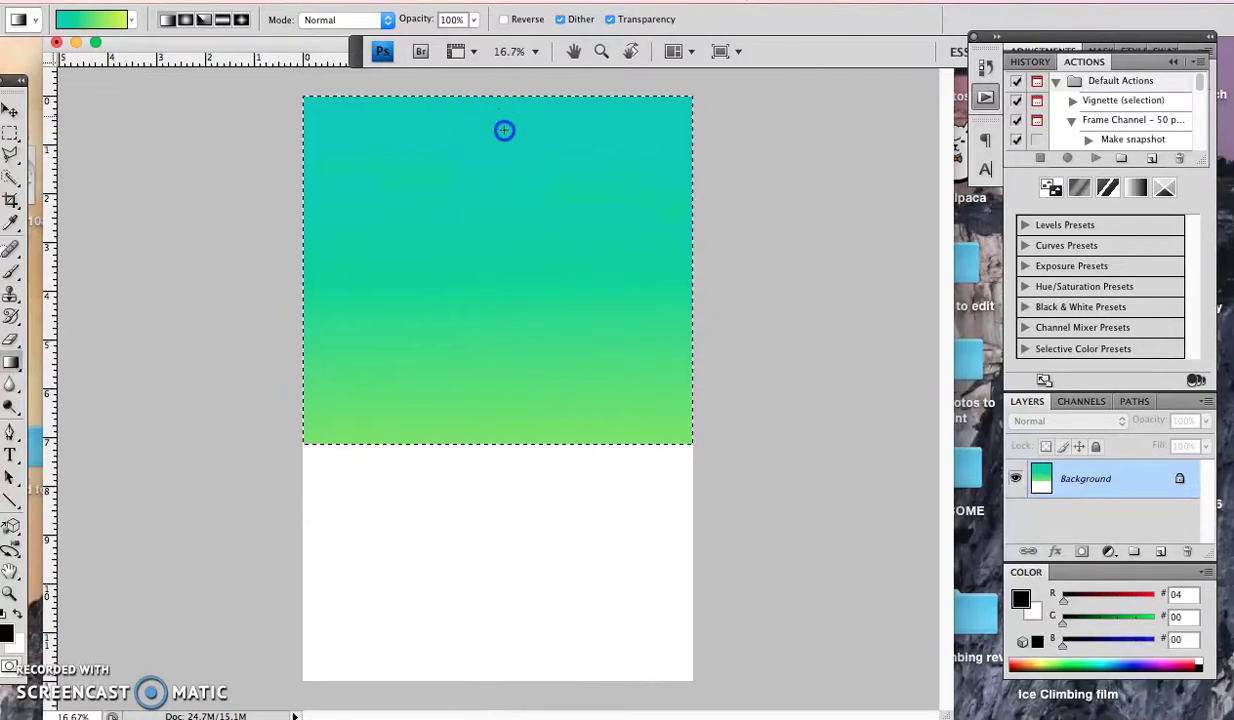
left_click_drag(500, 445, 496, 468)
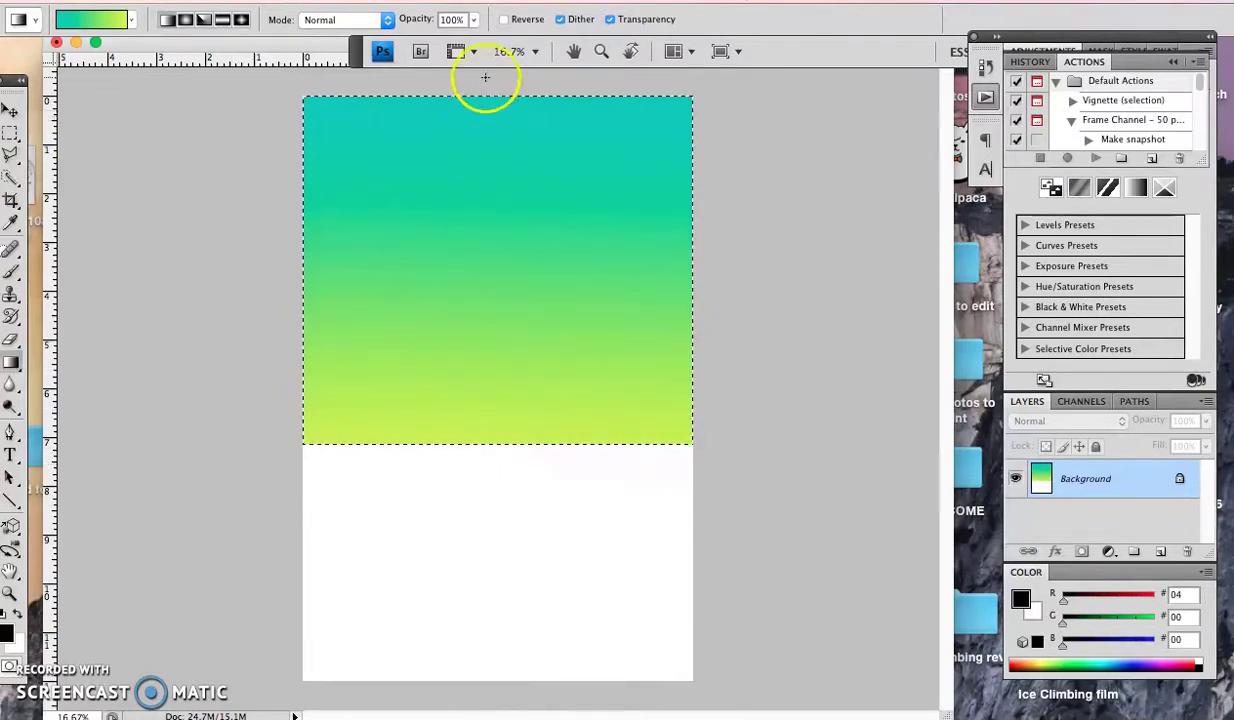
left_click_drag(483, 376, 486, 526)
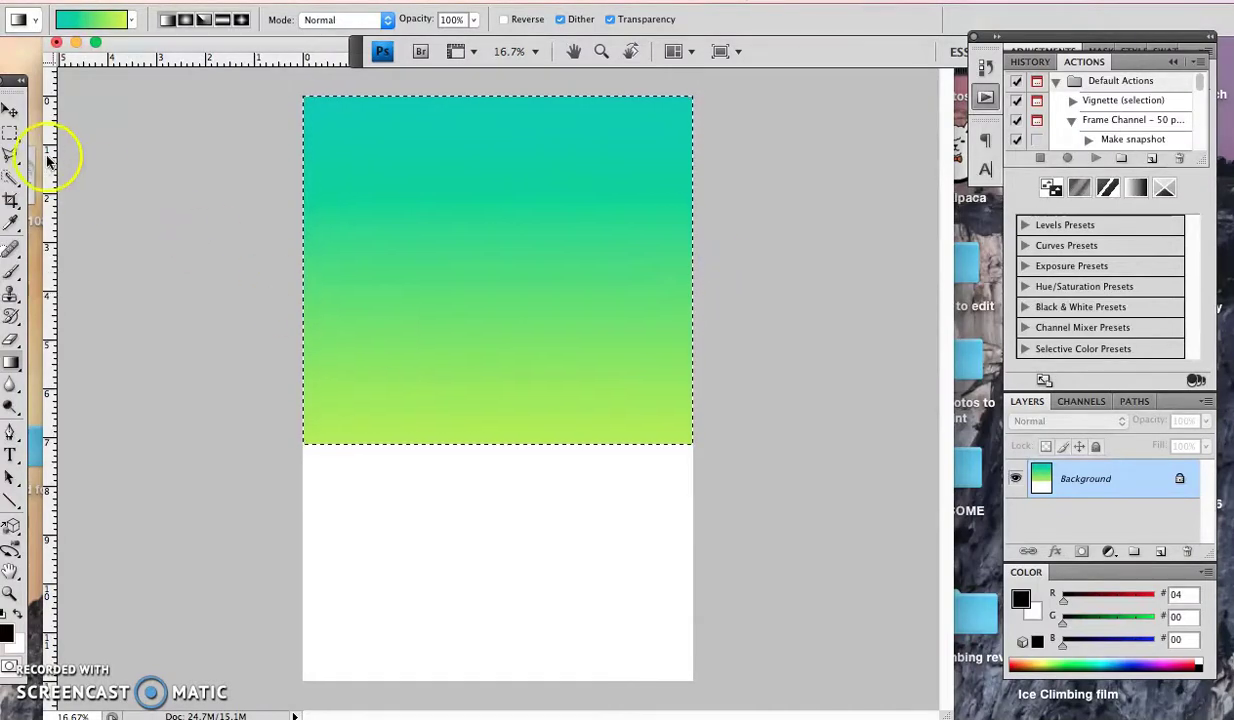
Step: Clear the sky selection, add a new layer, and select the white lower area for water
left_click(10, 132)
left_click(168, 154)
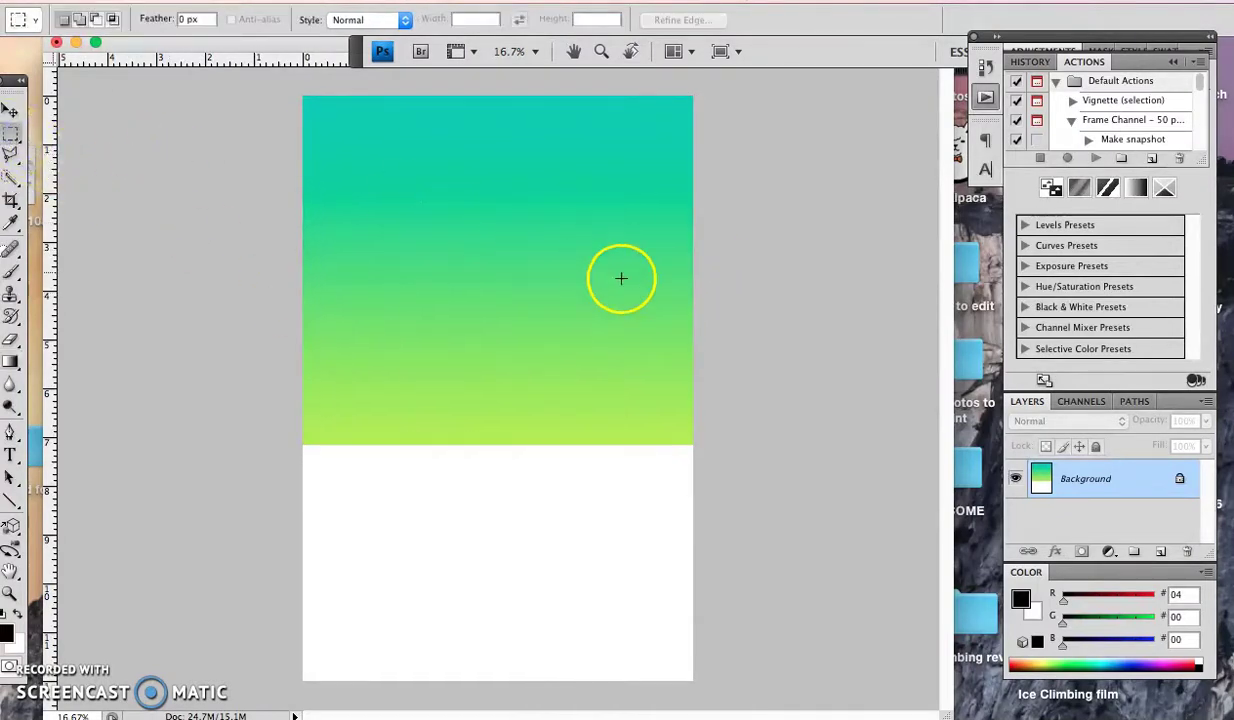
left_click(1160, 551)
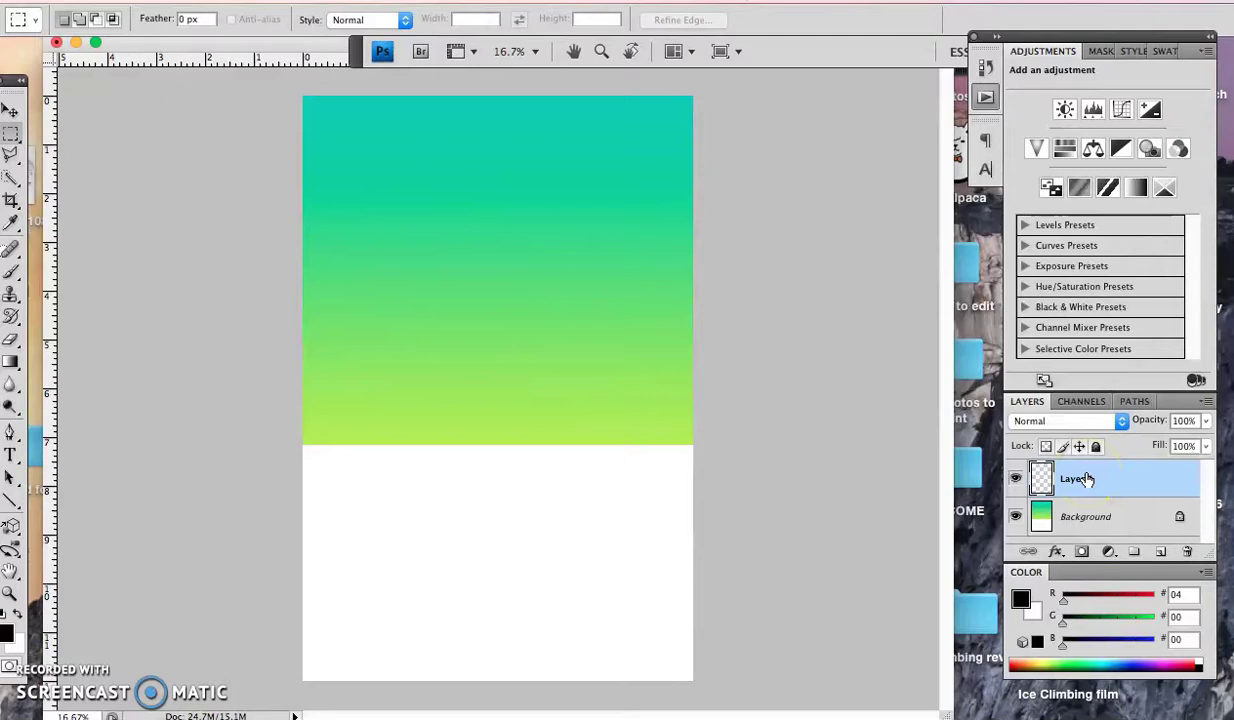
left_click(1030, 478)
left_click_drag(311, 432, 700, 690)
Step: Set up a blue-to-purple gradient and drag it across the water selection
left_click(11, 362)
left_click(98, 20)
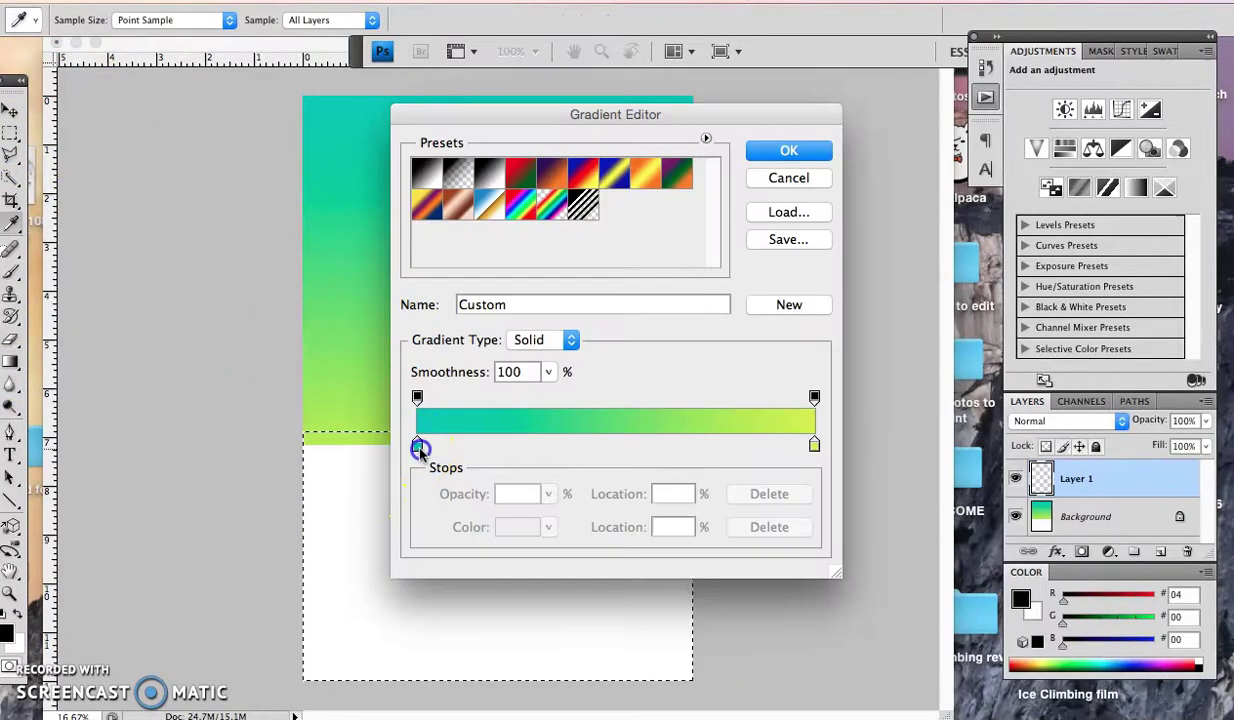
double_click(417, 443)
left_click(897, 272)
key("Return")
double_click(814, 443)
left_click_drag(897, 268, 897, 229)
left_click(854, 212)
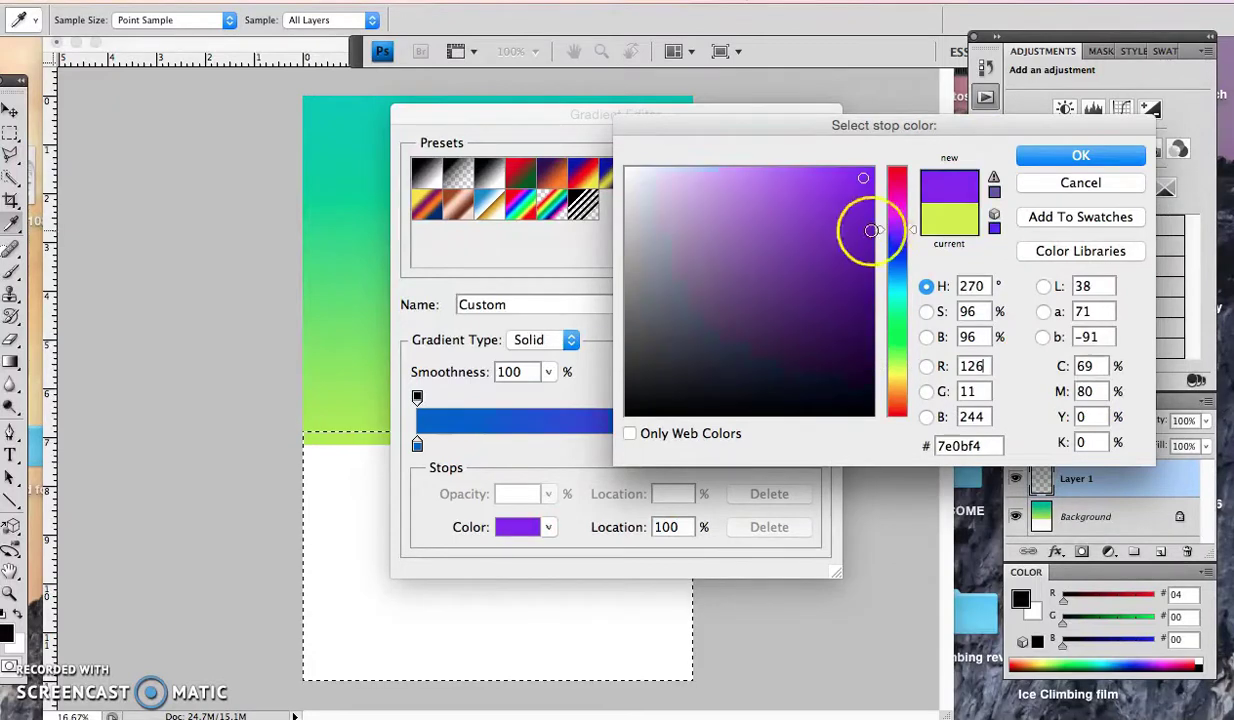
key("Return")
left_click(789, 150)
left_click_drag(606, 430, 493, 490)
Step: Refill the water with a light-blue-to-purple gradient and add a new empty layer above
left_click(91, 19)
double_click(417, 443)
key("Return")
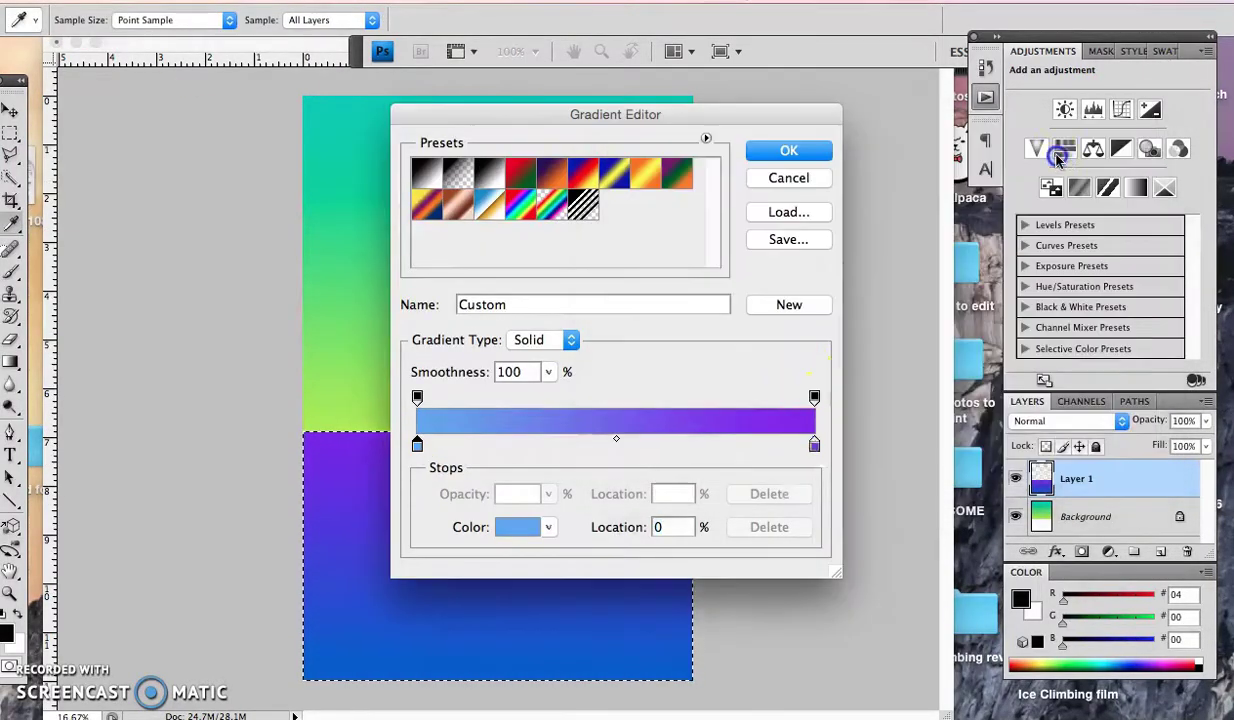
left_click(807, 445)
left_click(769, 527)
key("Return")
left_click_drag(661, 560, 565, 675)
left_click(1160, 551)
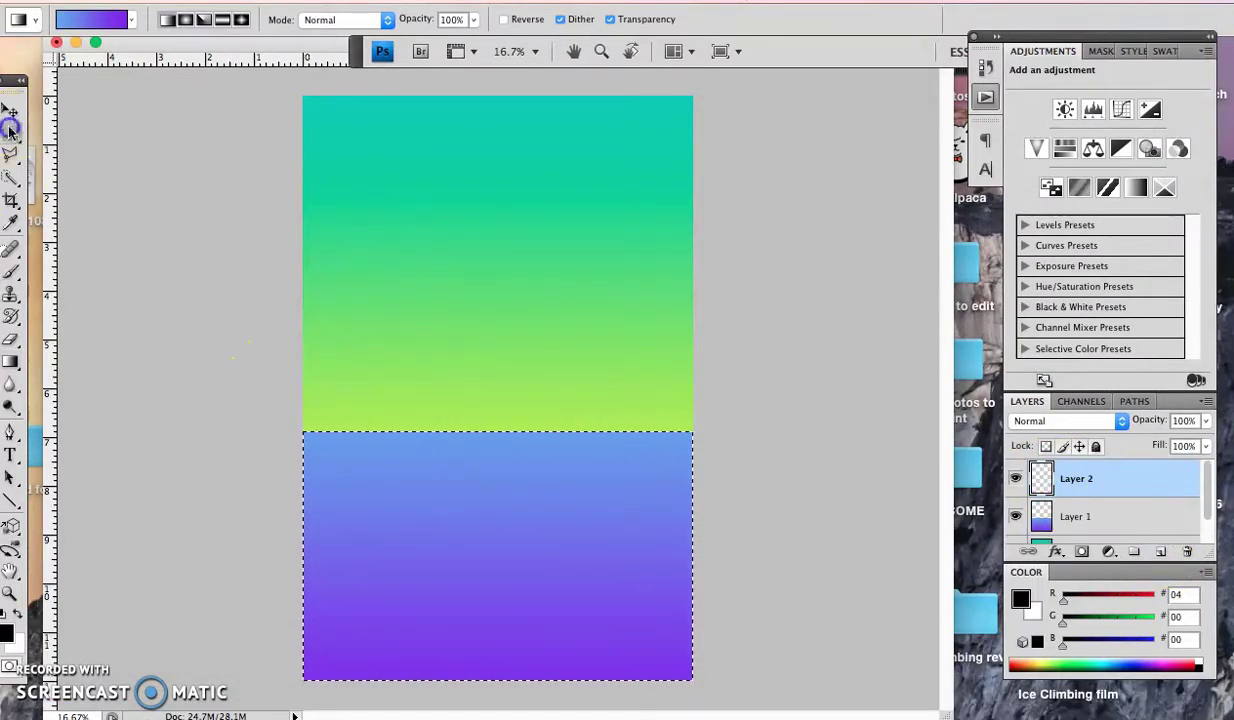
Step: Deselect the water area and bring up the Lasso tool's alternate modes, including Polygonal Lasso
key("m")
left_click(473, 295)
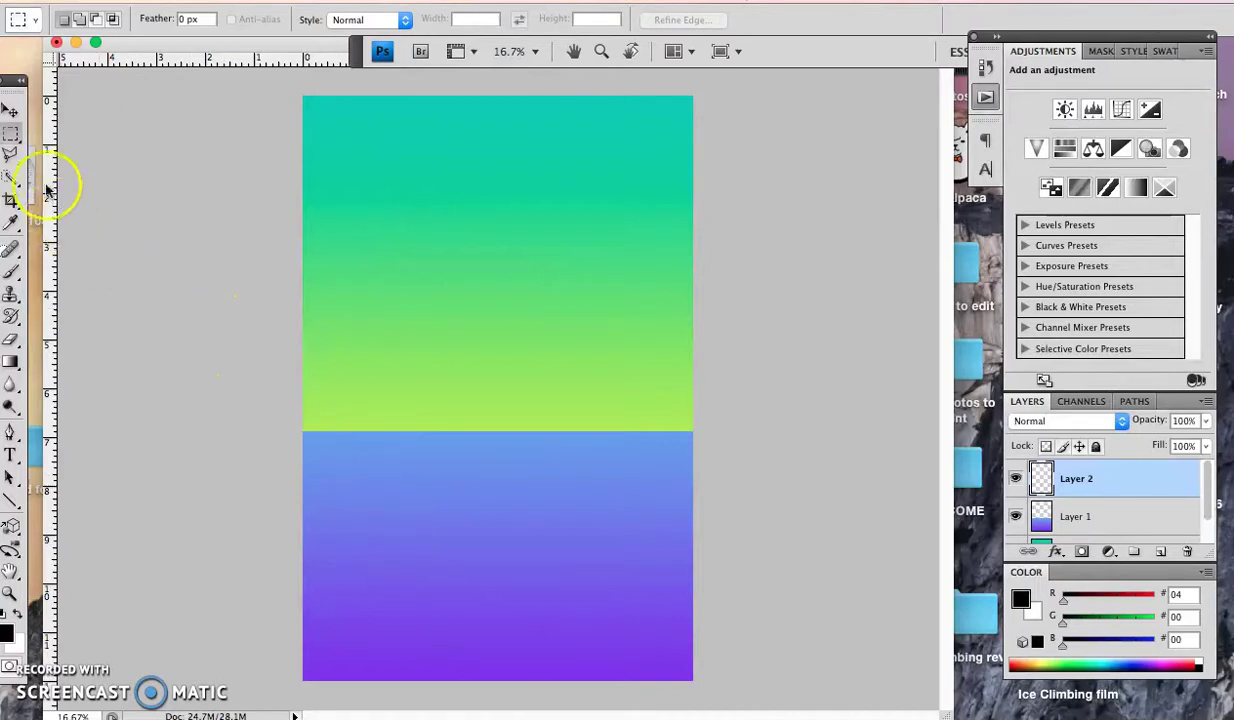
left_click(12, 155)
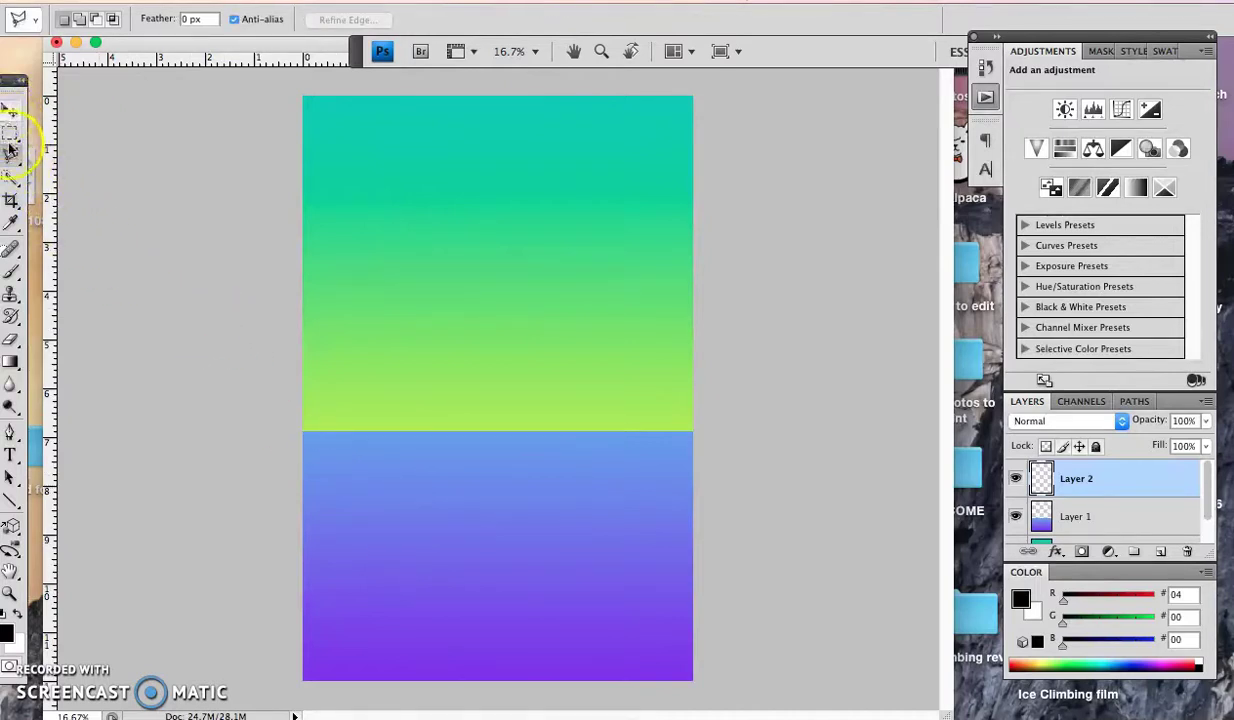
left_click(10, 158)
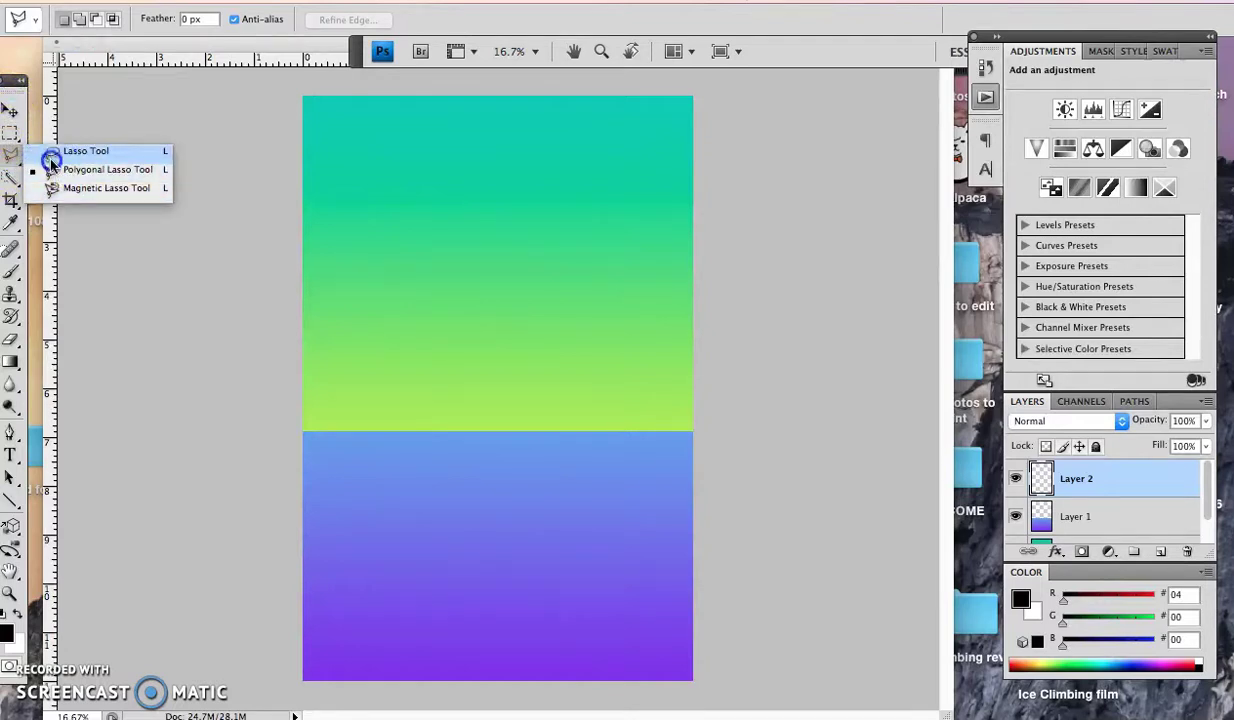
Step: With the Polygonal Lasso, outline a first zig-zag ridge across the horizon
left_click(59, 170)
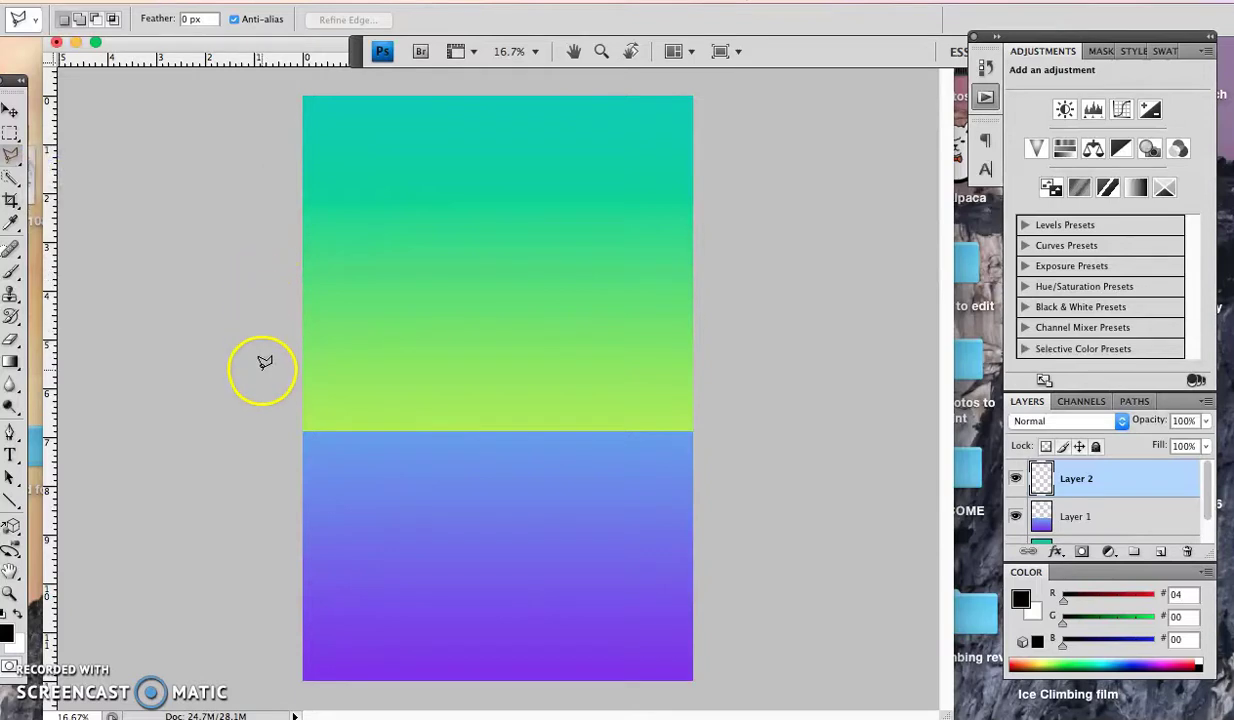
left_click(303, 389)
left_click(322, 352)
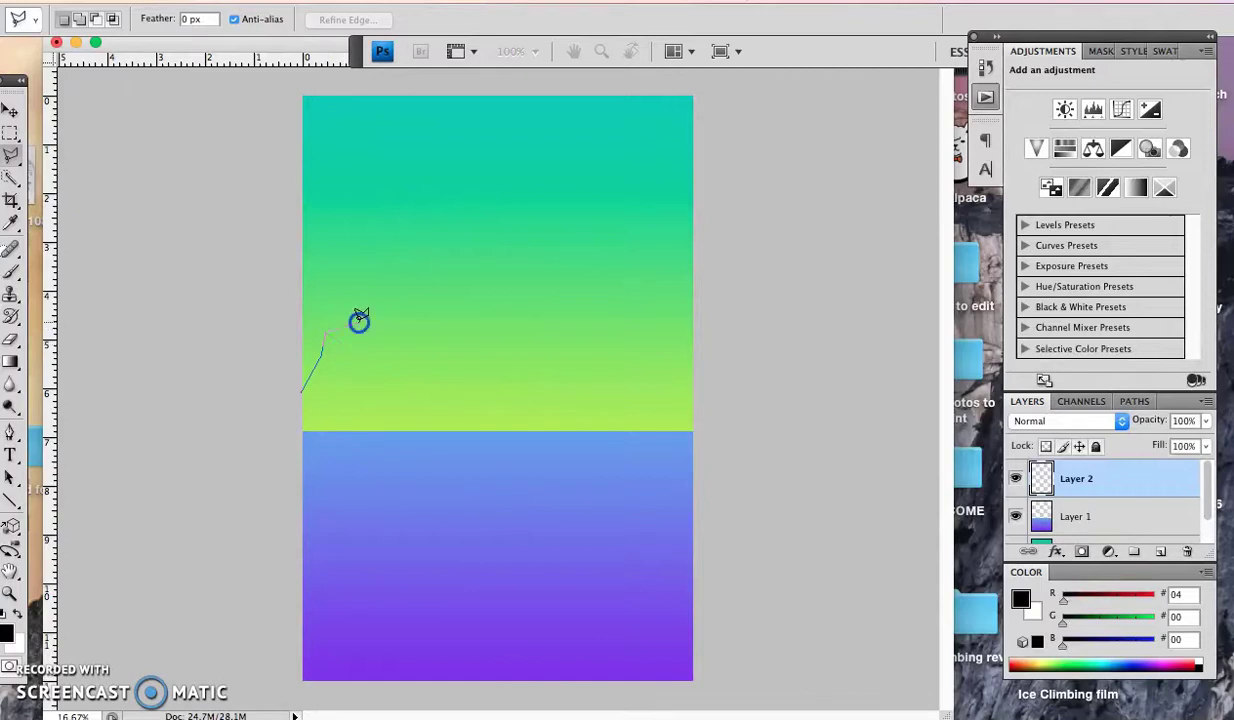
left_click(380, 364)
left_click(437, 332)
left_click(448, 369)
left_click(509, 365)
left_click(548, 335)
left_click(607, 322)
left_click(612, 362)
double_click(655, 401)
Step: Discard it and trace a second, more jagged ridge outline closed below the horizon
left_click(745, 380)
double_click(674, 283)
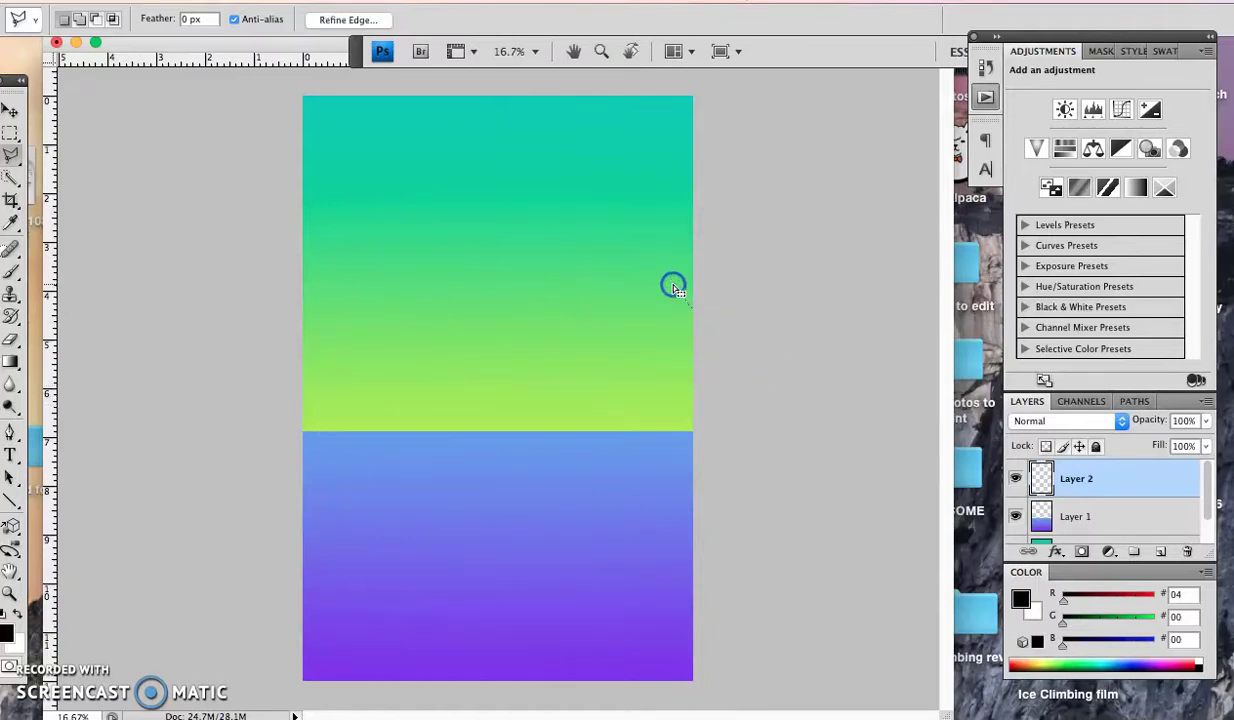
left_click(338, 307)
left_click(387, 281)
left_click_drag(405, 308, 440, 363)
left_click(440, 364)
left_click(475, 327)
left_click(530, 405)
left_click(572, 358)
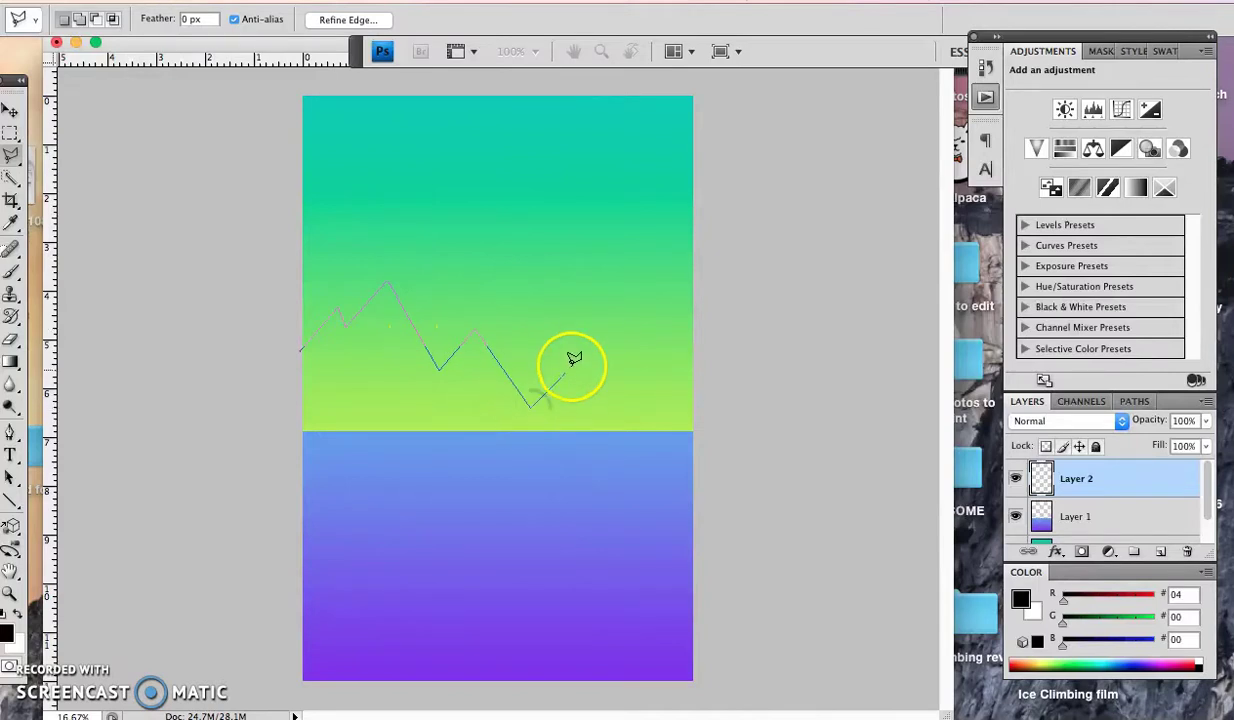
left_click(617, 399)
left_click(650, 368)
left_click(688, 400)
left_click(731, 437)
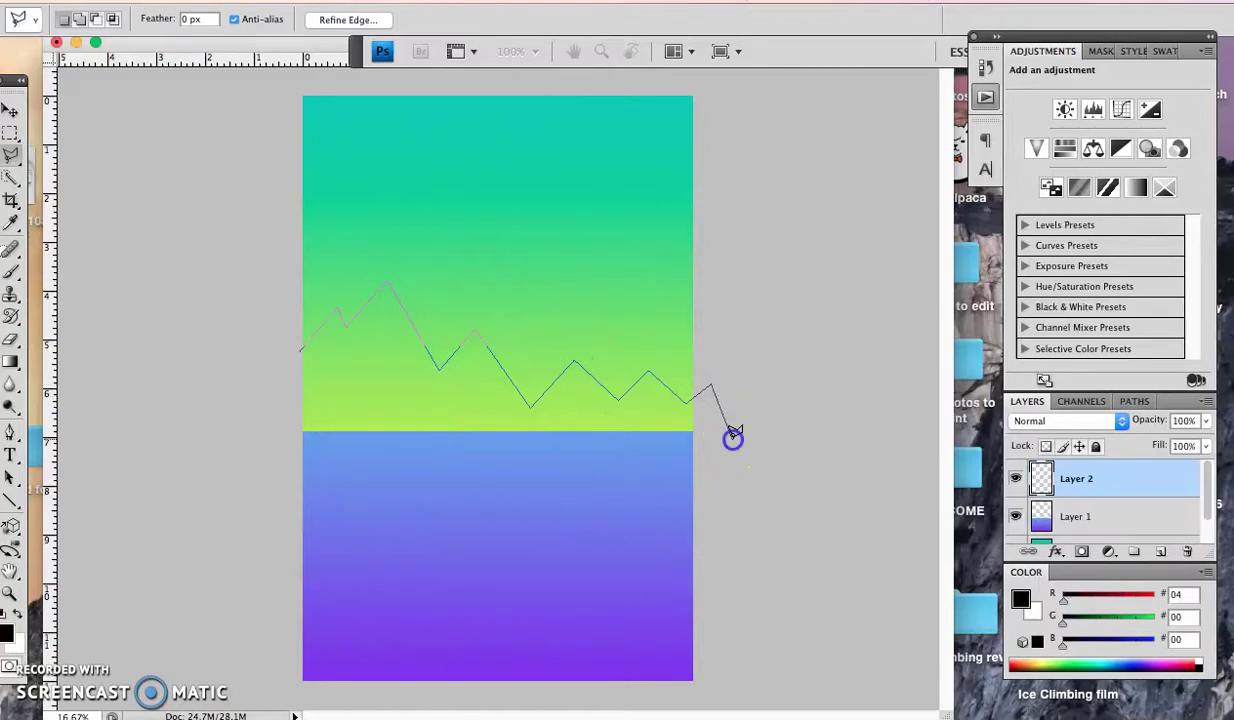
left_click(279, 438)
left_click(299, 350)
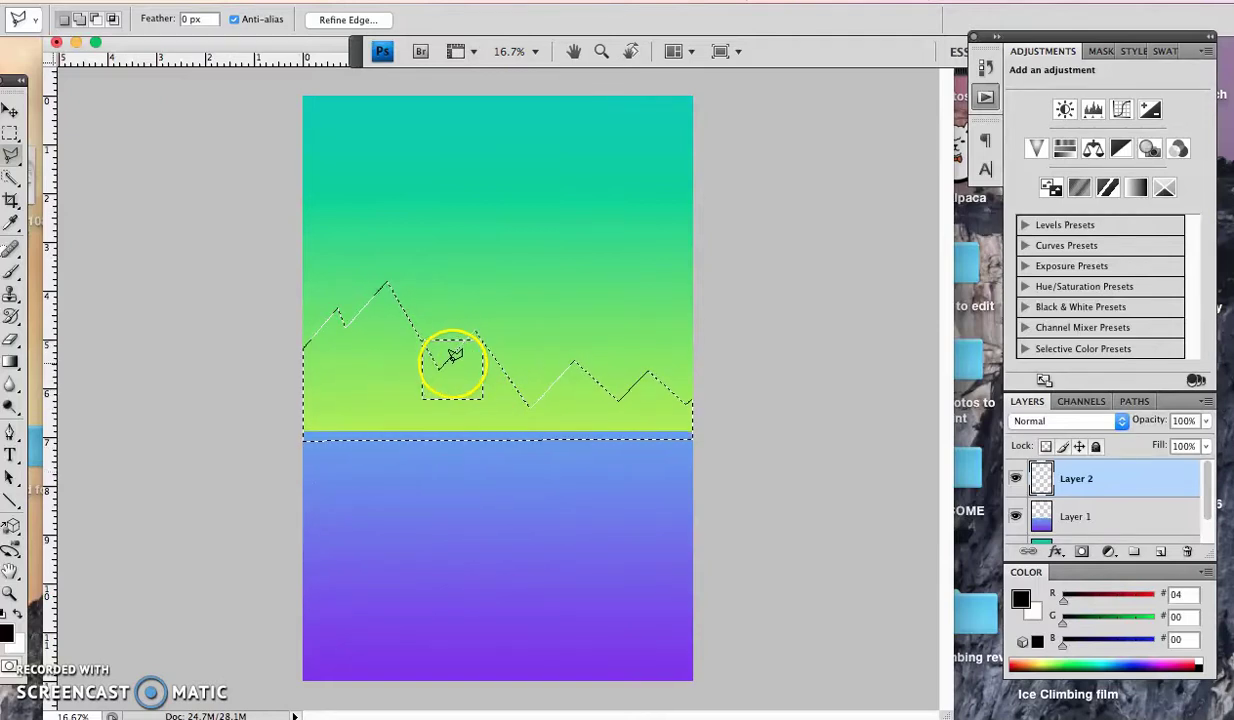
Step: Redraw the final mountain outline with a high left peak, closing it down in the water
left_click(236, 395)
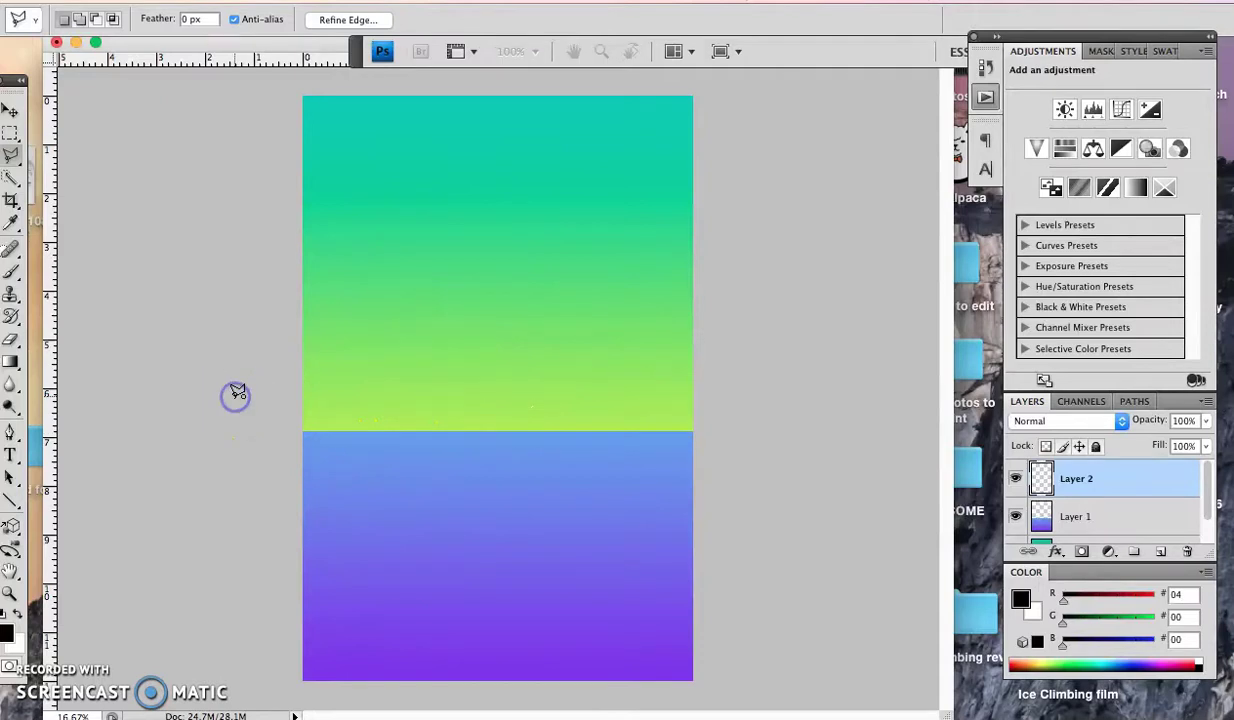
left_click(332, 298)
left_click(455, 377)
left_click(504, 347)
left_click(548, 370)
left_click(612, 398)
left_click(660, 382)
left_click(704, 396)
left_click(719, 466)
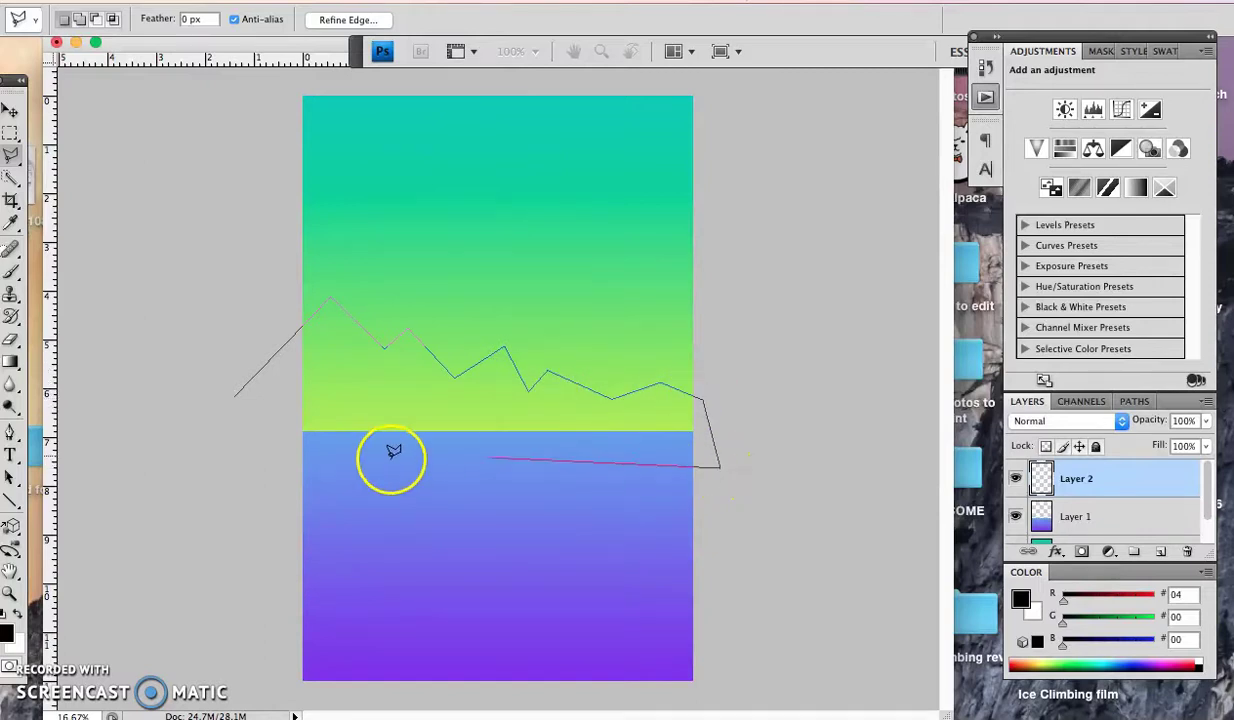
left_click(238, 390)
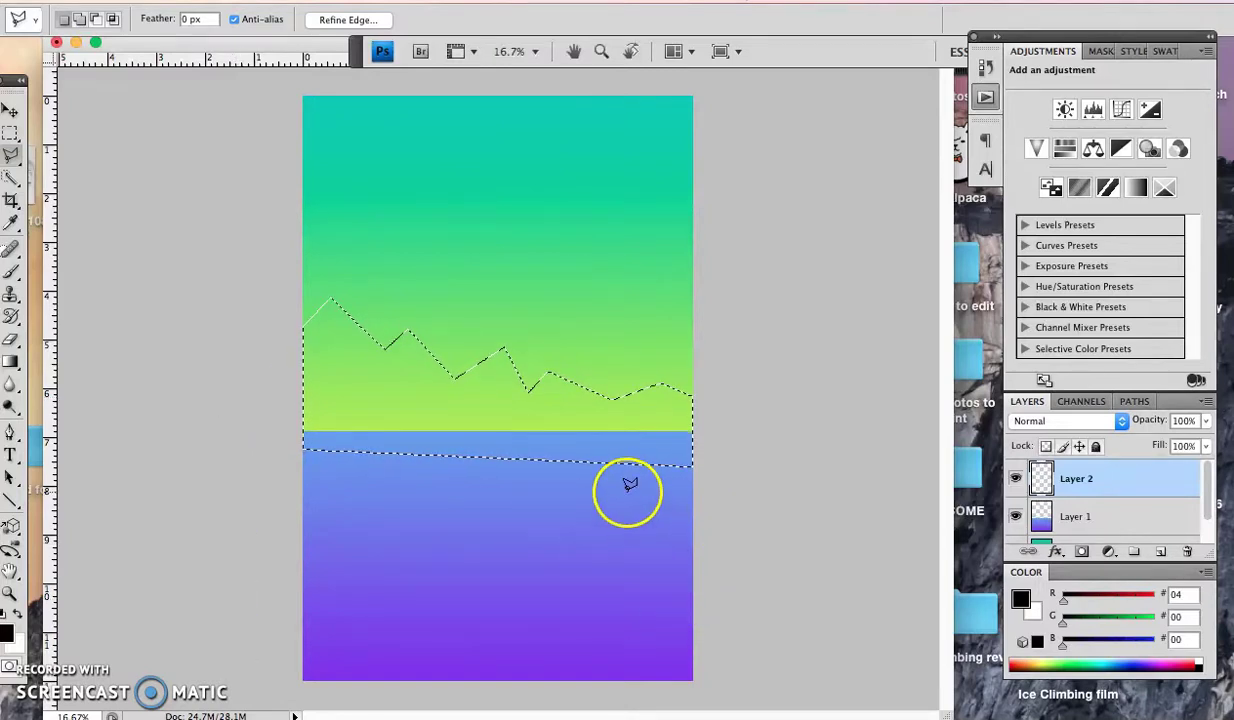
Step: With the Gradient tool, set the gradient's left stop to dark navy #06244a
left_click(13, 365)
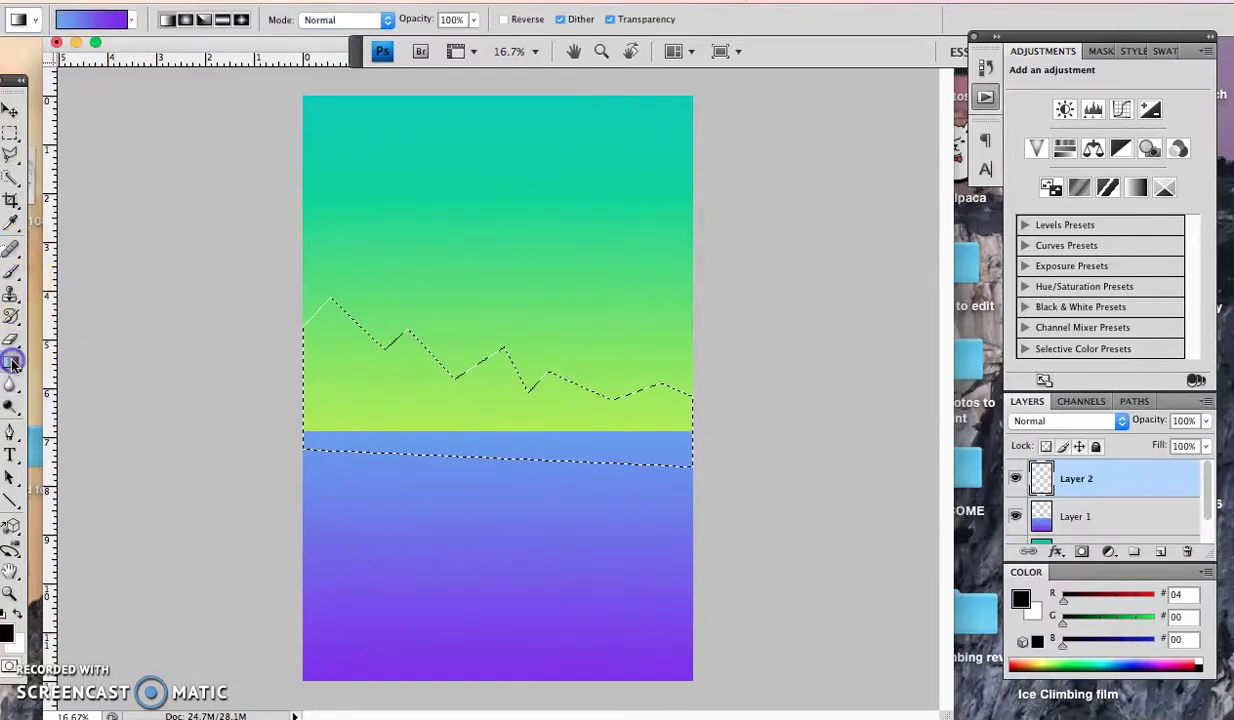
left_click(100, 22)
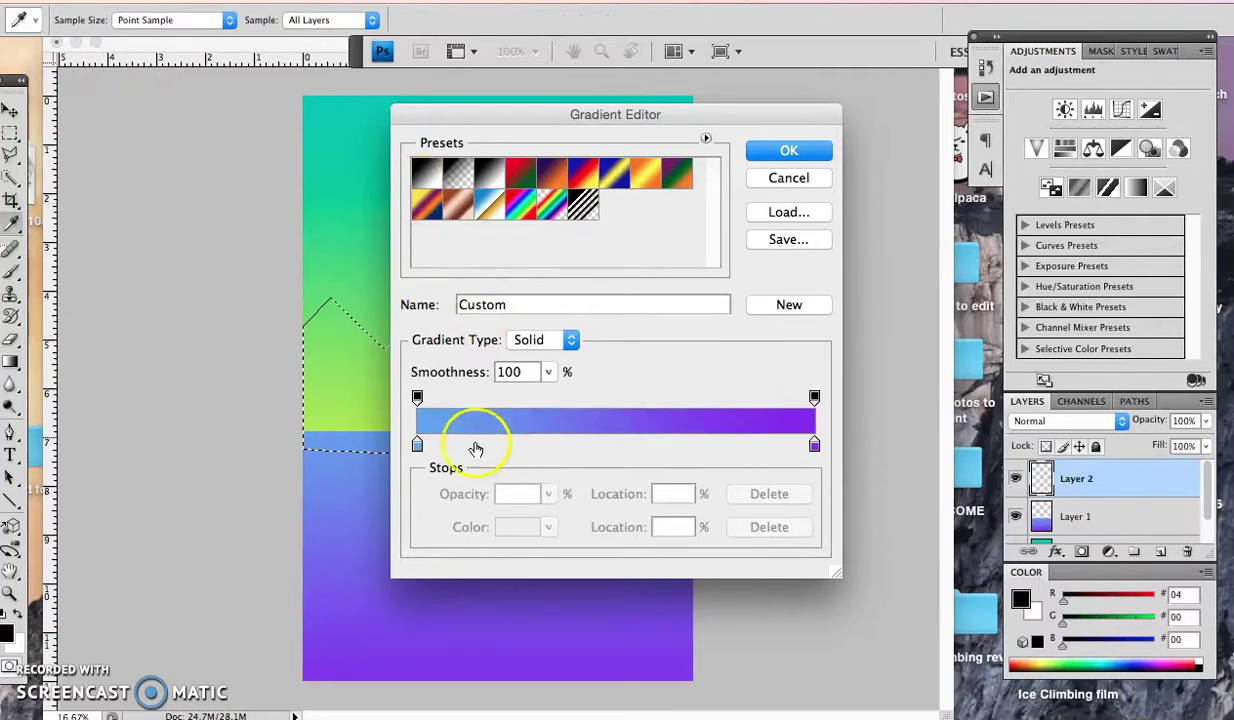
double_click(417, 445)
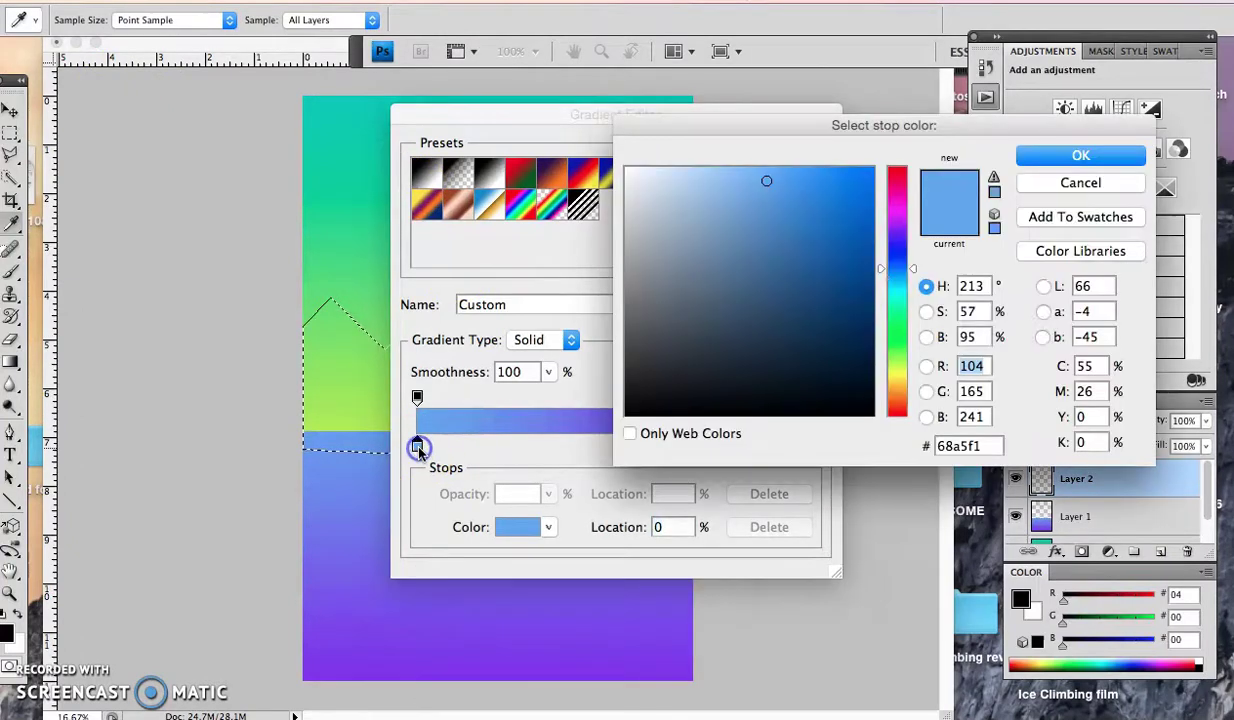
left_click(842, 323)
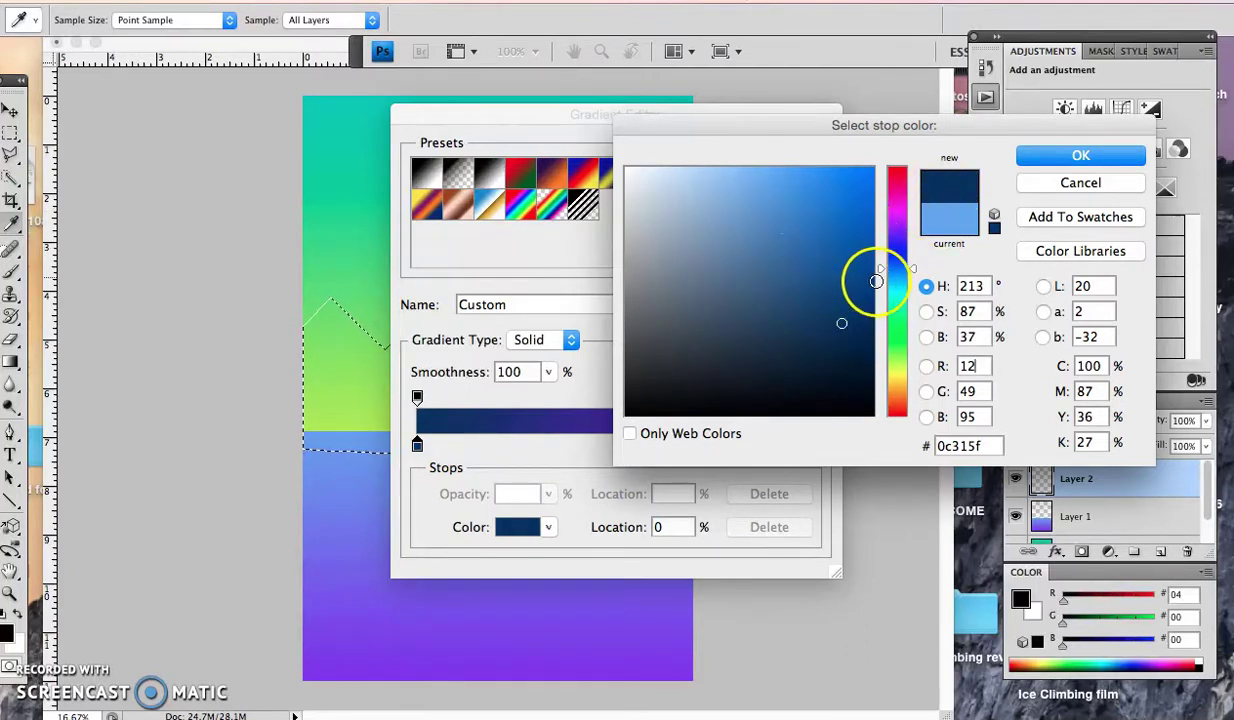
left_click(853, 344)
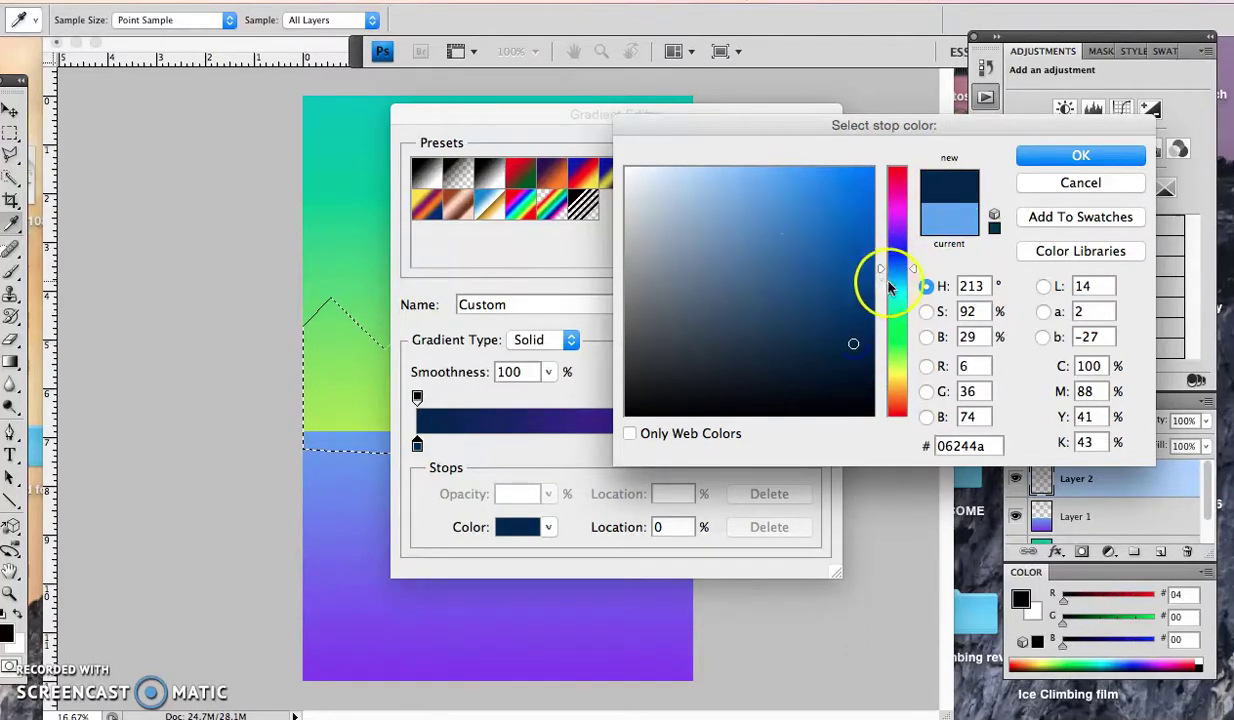
left_click(1040, 160)
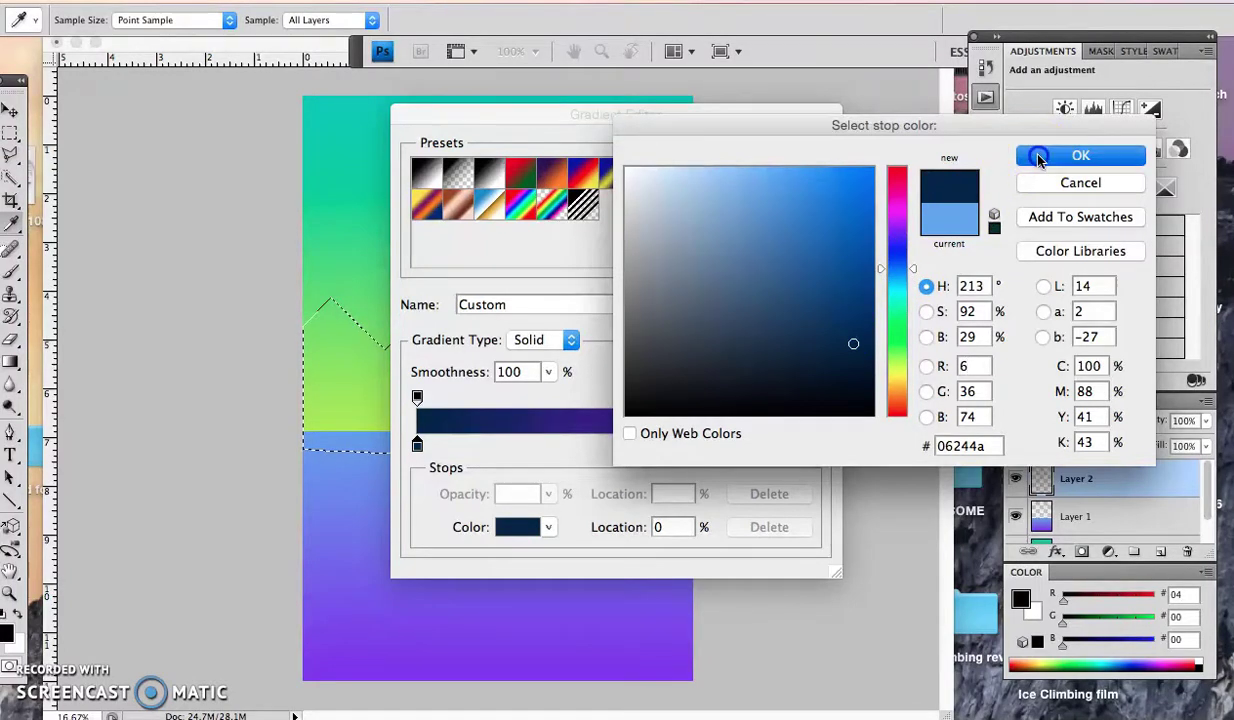
Step: Set the right stop to dark red #630323 and fill the mountains, navy at the peaks
left_click(814, 445)
double_click(814, 445)
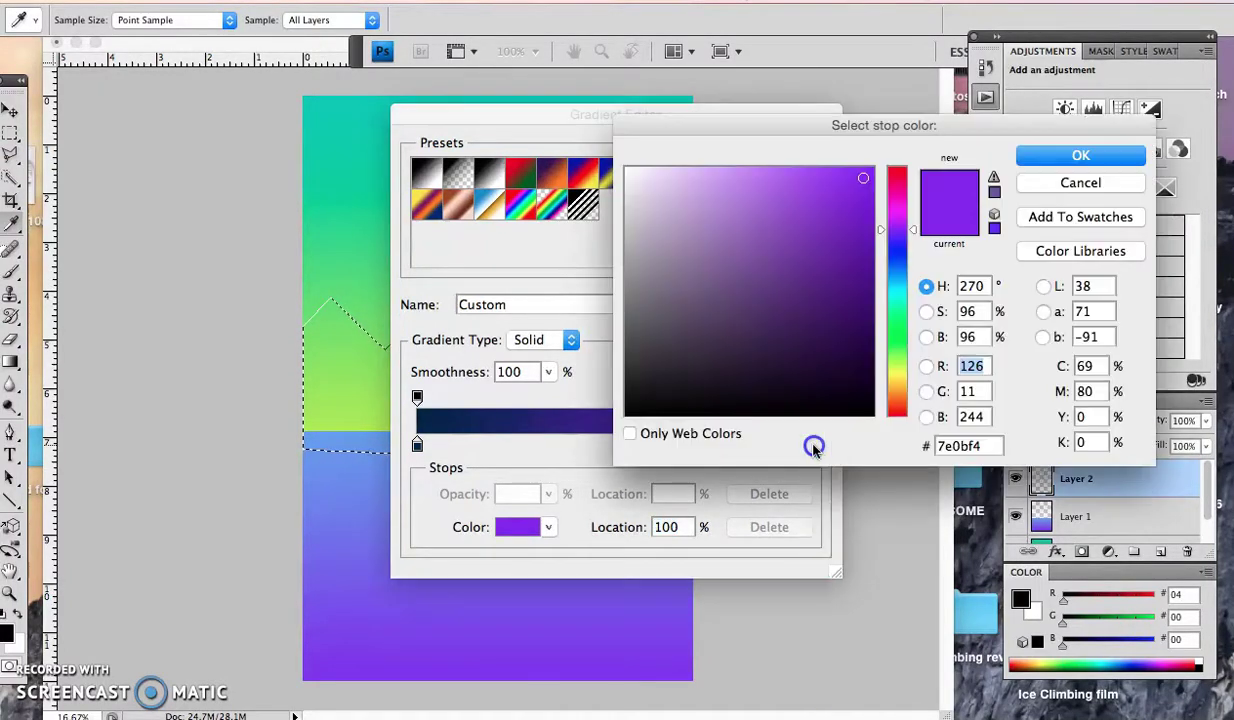
left_click(890, 180)
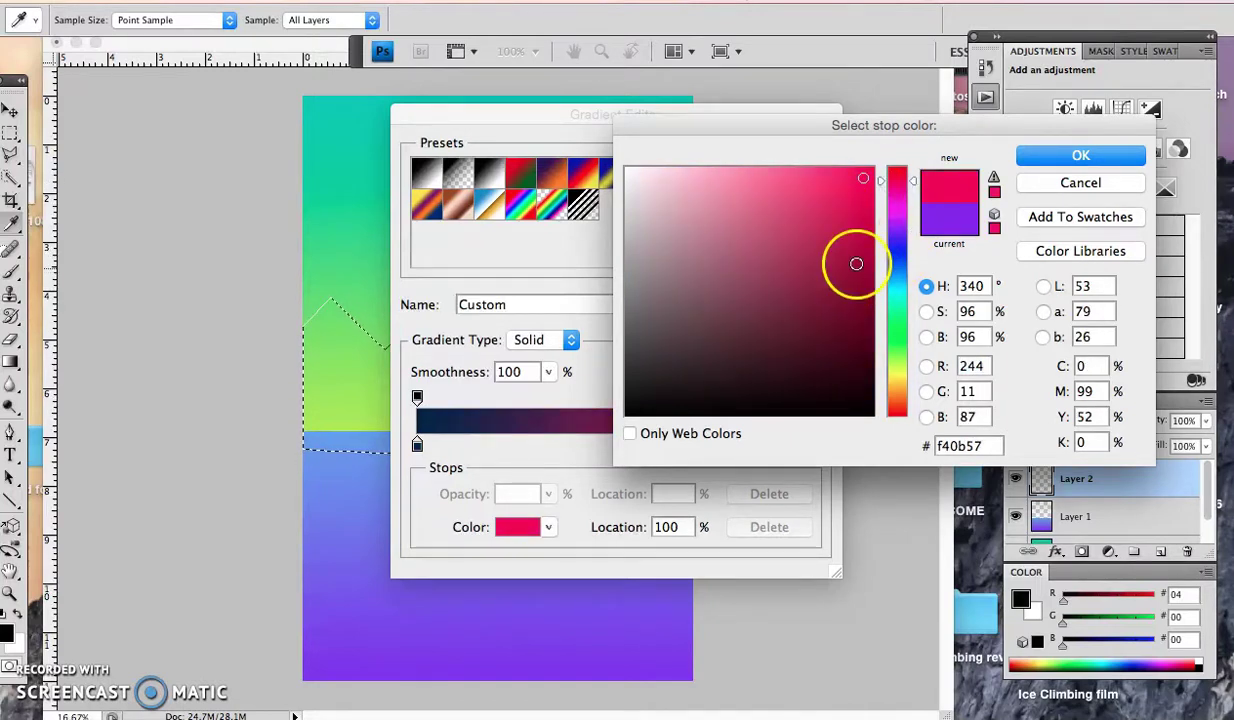
left_click(865, 319)
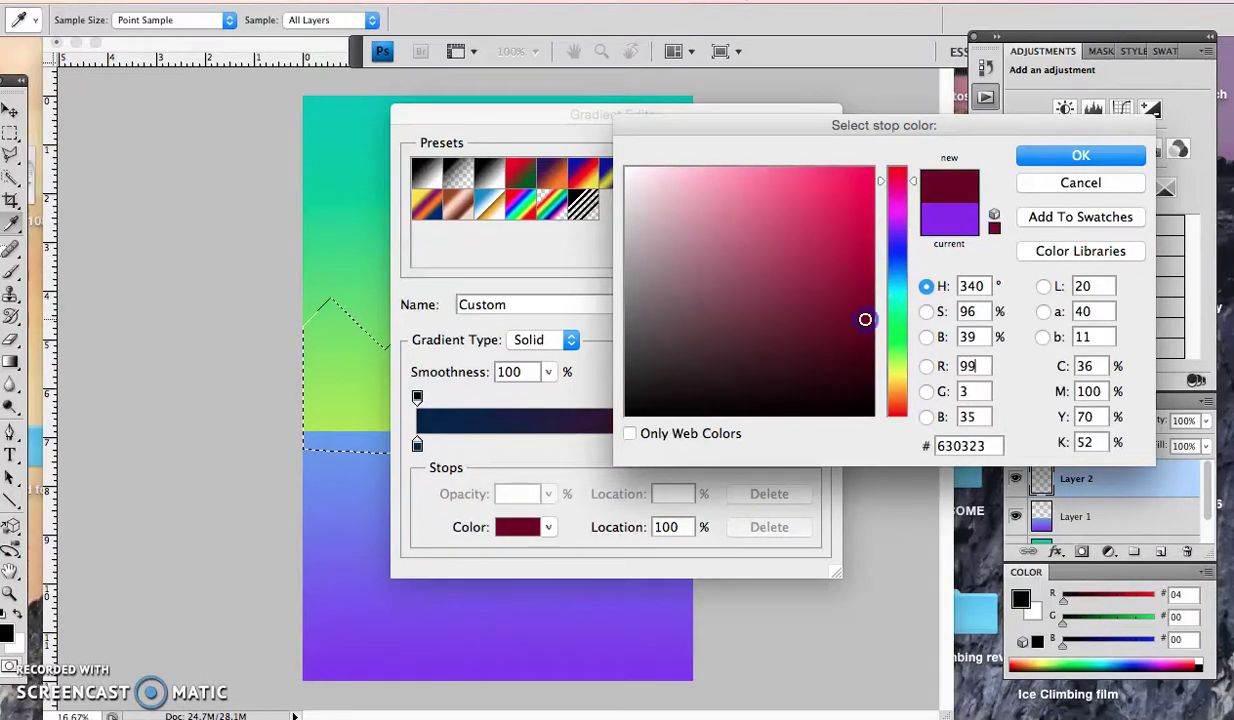
left_click(1070, 157)
left_click(790, 152)
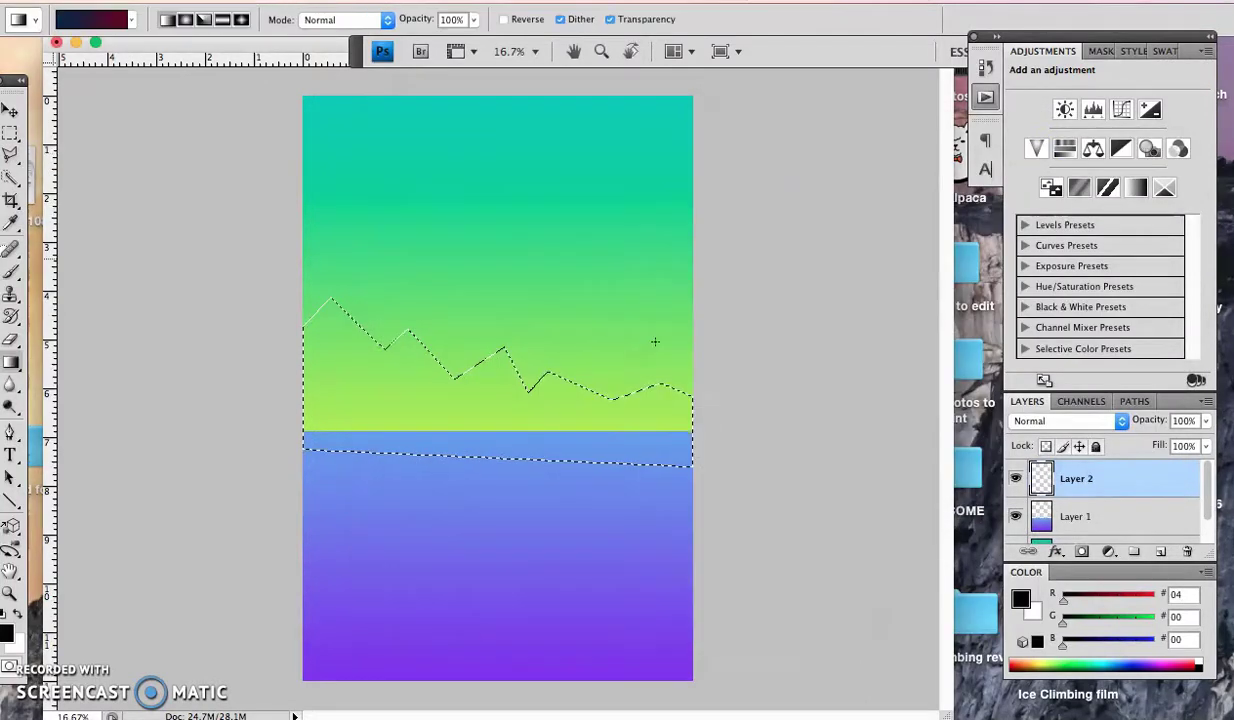
left_click_drag(342, 331, 404, 378)
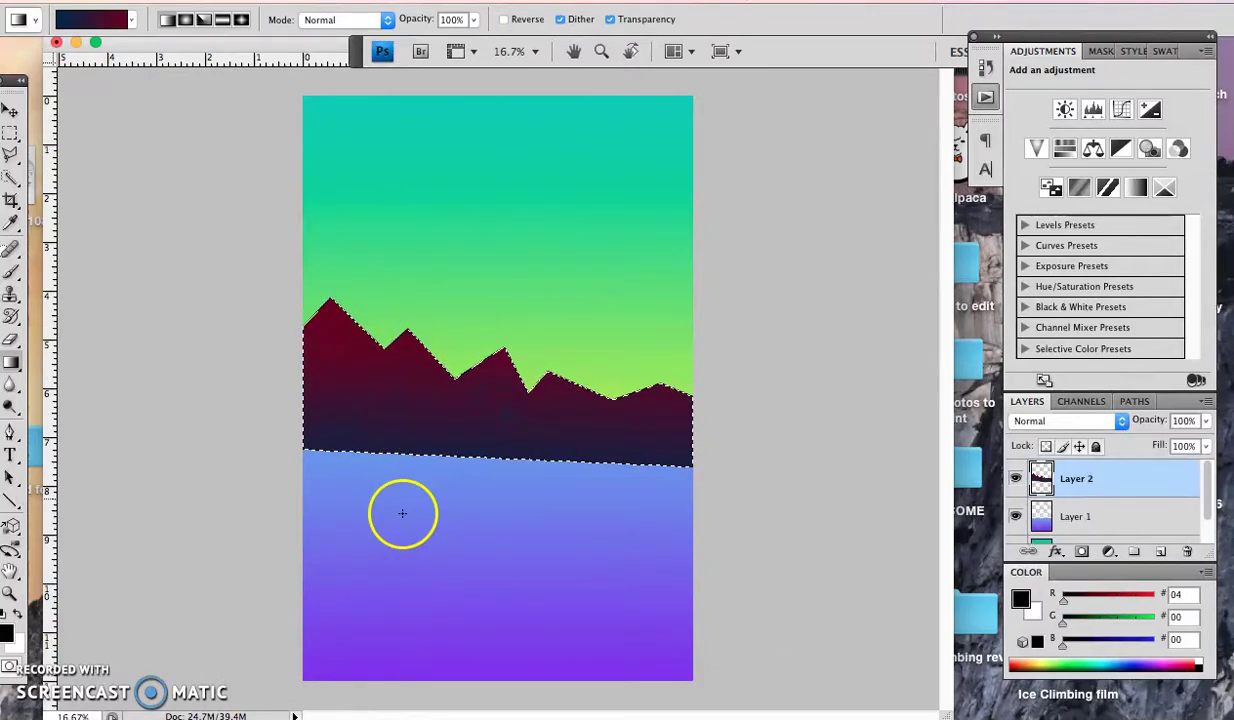
left_click_drag(402, 500, 402, 500)
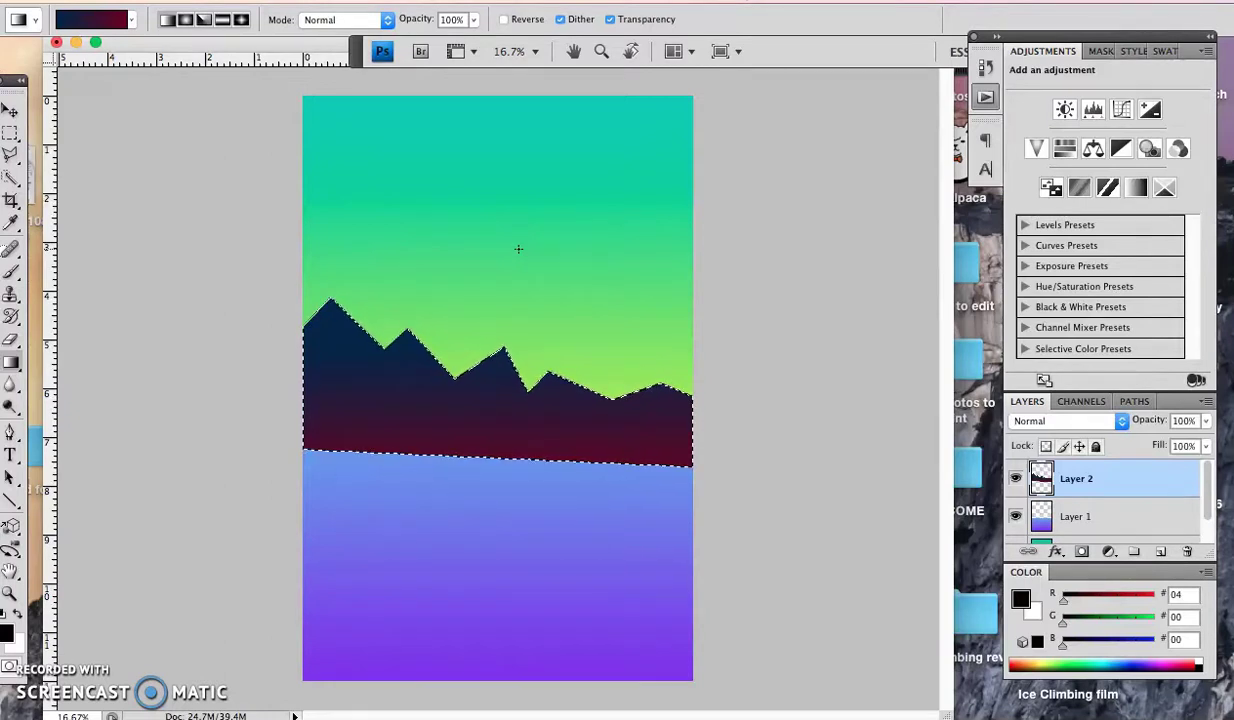
Step: On a new layer, outline a taller jagged mountain range with the polygonal lasso
key("m")
left_click(1160, 551)
key("super+d")
key("l")
left_click(283, 278)
left_click(340, 215)
left_click(355, 243)
left_click(408, 206)
left_click(451, 300)
left_click(468, 236)
left_click(513, 329)
left_click(551, 284)
left_click(570, 322)
left_click(708, 435)
left_click(276, 408)
Step: Move Layer 3 below Layer 2 and set up a blue-to-crimson gradient
left_click(283, 278)
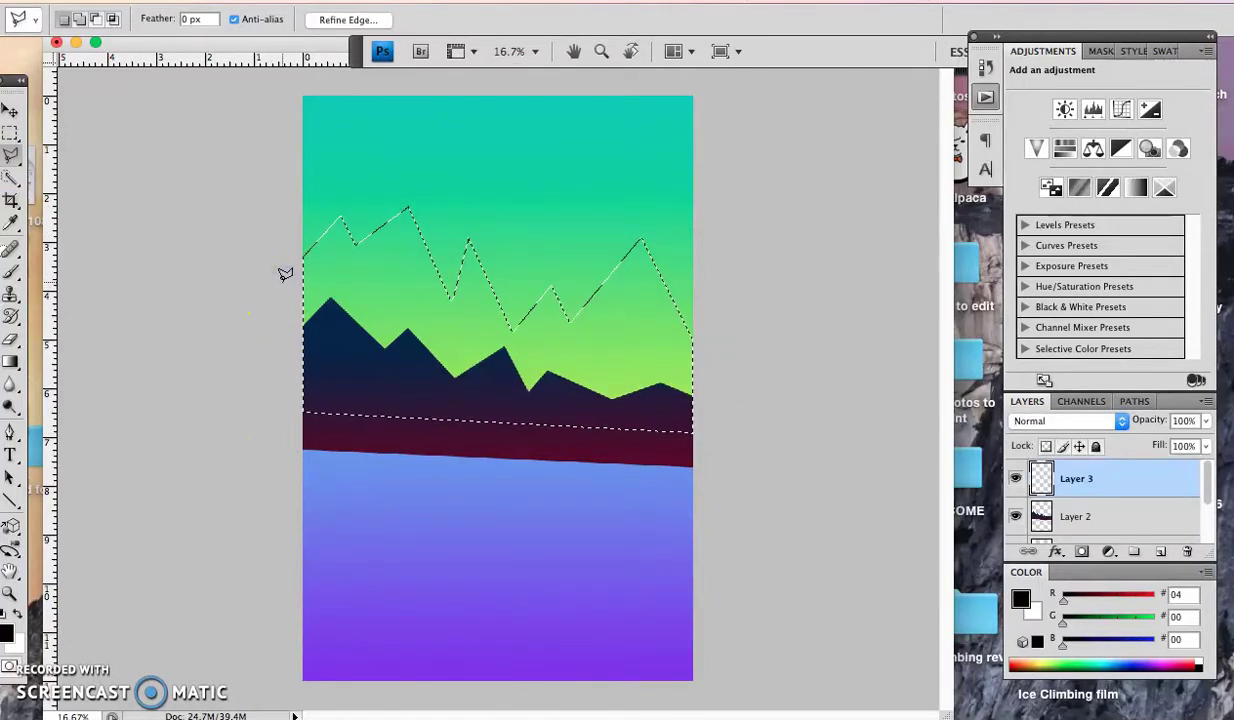
left_click_drag(1076, 478, 1078, 532)
left_click(10, 365)
left_click(95, 19)
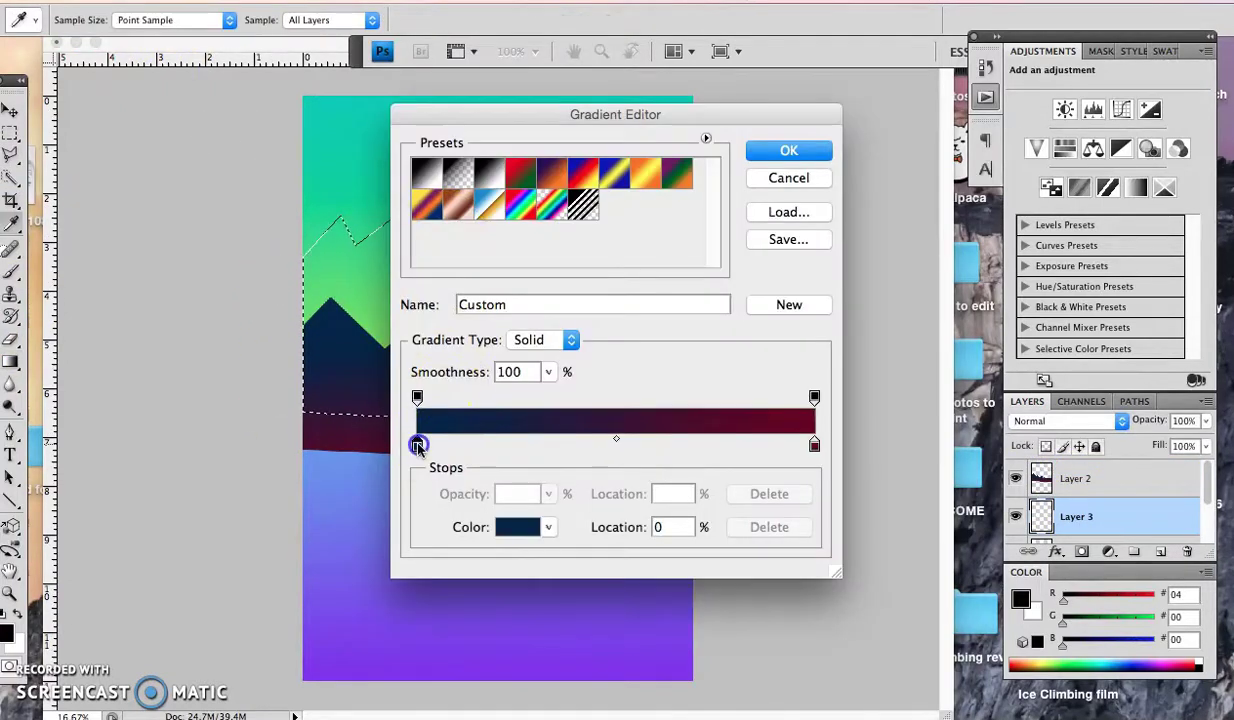
double_click(417, 444)
left_click(858, 370)
key("Return")
double_click(814, 444)
left_click(815, 240)
key("Return")
left_click(789, 150)
Step: Fill the taller mountains with the blue-to-crimson gradient from the peaks down, then deselect
left_click_drag(480, 305, 483, 432)
left_click_drag(405, 248, 405, 414)
left_click_drag(474, 248, 432, 428)
left_click_drag(538, 207, 440, 415)
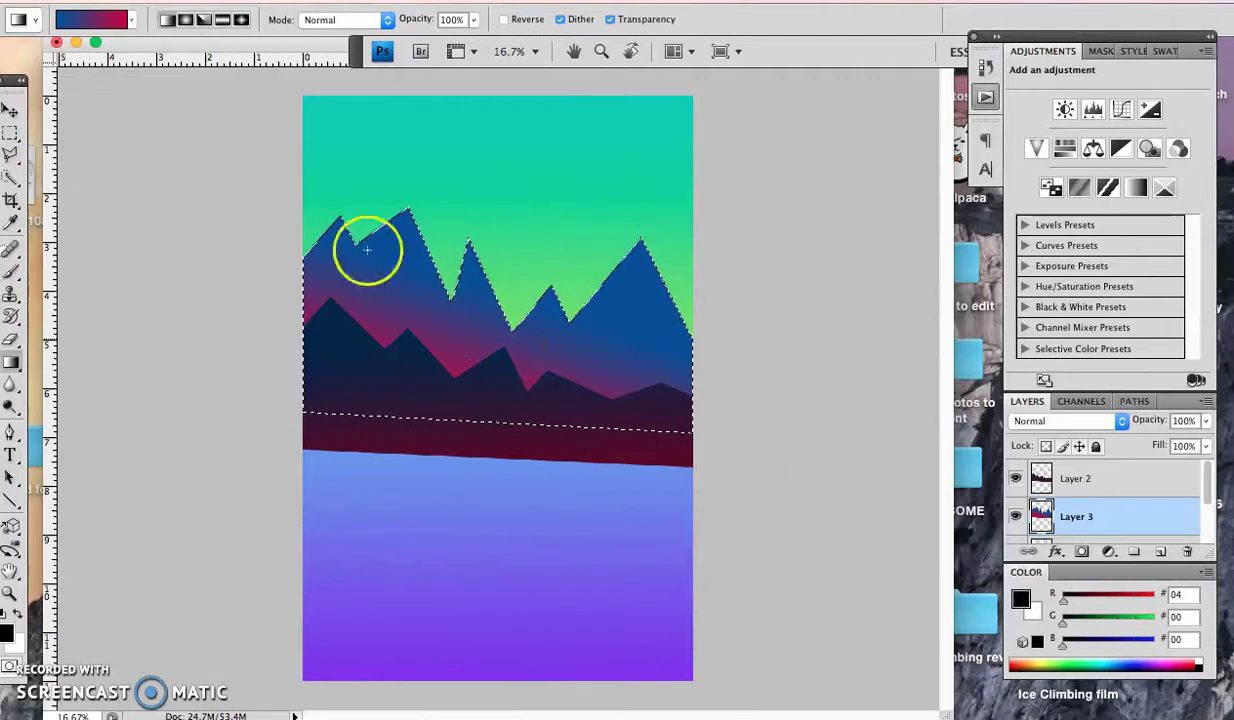
key("ctrl+d")
Step: Add a new Layer 4 and move it below Layer 3
key("m")
left_click(1160, 551)
left_click_drag(1155, 533, 1190, 505)
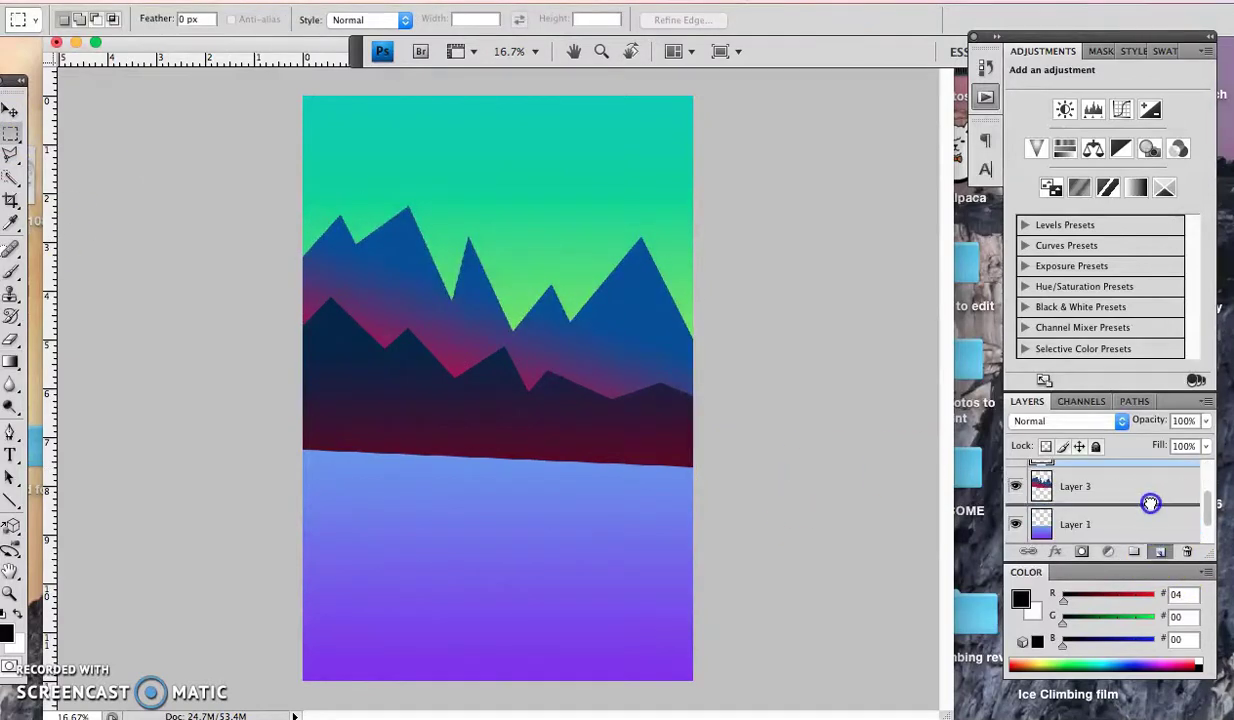
Step: Outline a third, highest mountain range with the polygonal lasso
left_click(11, 154)
left_click(289, 226)
left_click(335, 201)
left_click(280, 276)
left_click(352, 183)
left_click(397, 252)
left_click(449, 165)
left_click(472, 218)
left_click(508, 298)
left_click(537, 225)
left_click(550, 318)
left_click(575, 275)
left_click(610, 328)
left_click(690, 240)
left_click(722, 344)
left_click(273, 325)
left_click(280, 276)
Step: Fill the third range with a blue-to-pink gradient
left_click(11, 362)
left_click(85, 19)
left_click(417, 446)
double_click(417, 446)
left_click(1081, 155)
double_click(814, 444)
left_click(1081, 155)
left_click(790, 152)
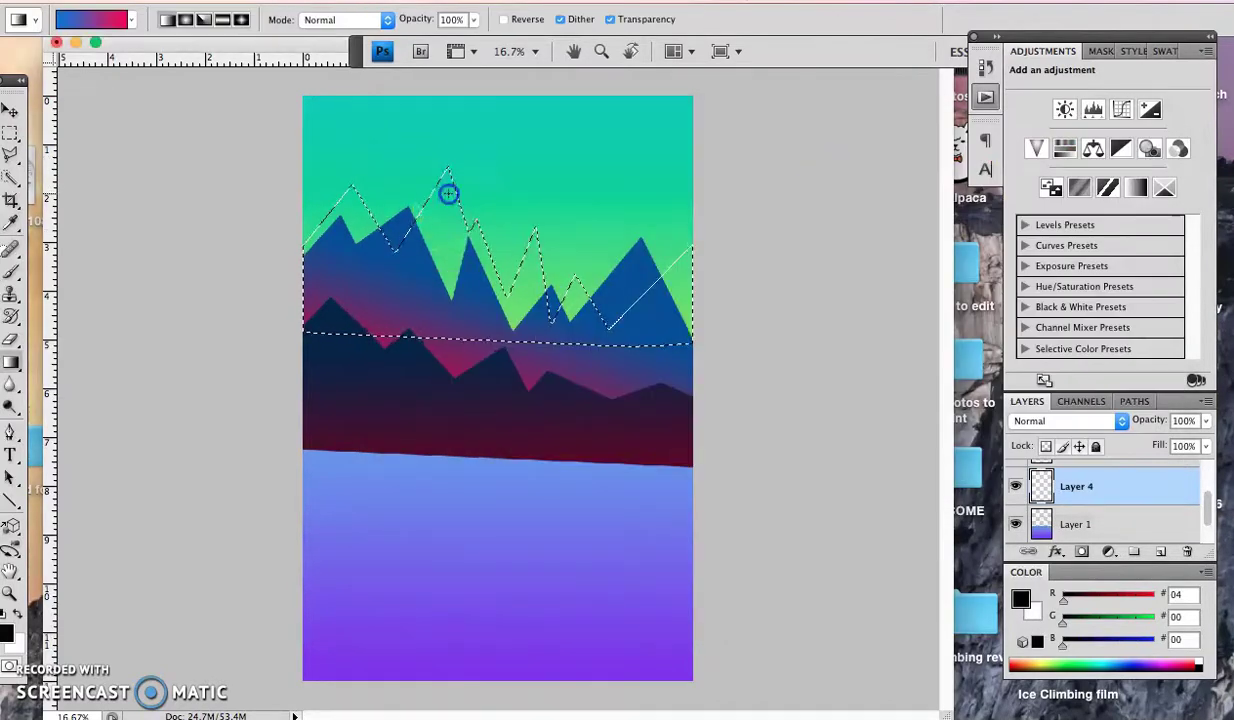
left_click_drag(507, 166, 502, 318)
Step: Refill the third range with a lighter light-blue-to-pink gradient
left_click(85, 19)
left_click(417, 446)
double_click(417, 446)
left_click(1081, 155)
double_click(815, 447)
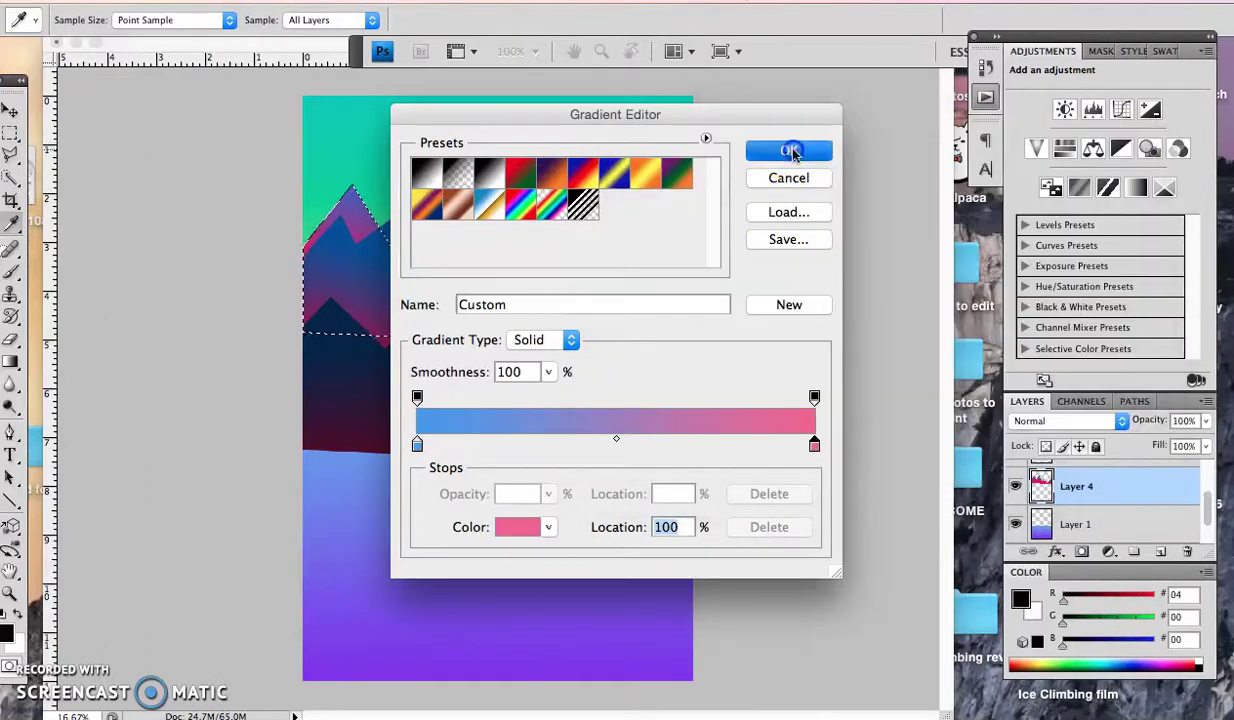
left_click(1081, 155)
left_click(790, 152)
left_click_drag(452, 262, 530, 327)
Step: Deselect, then Merge Down from Layer 2 twice to combine the three mountain layers into Layer 4
key("m")
left_click(923, 367)
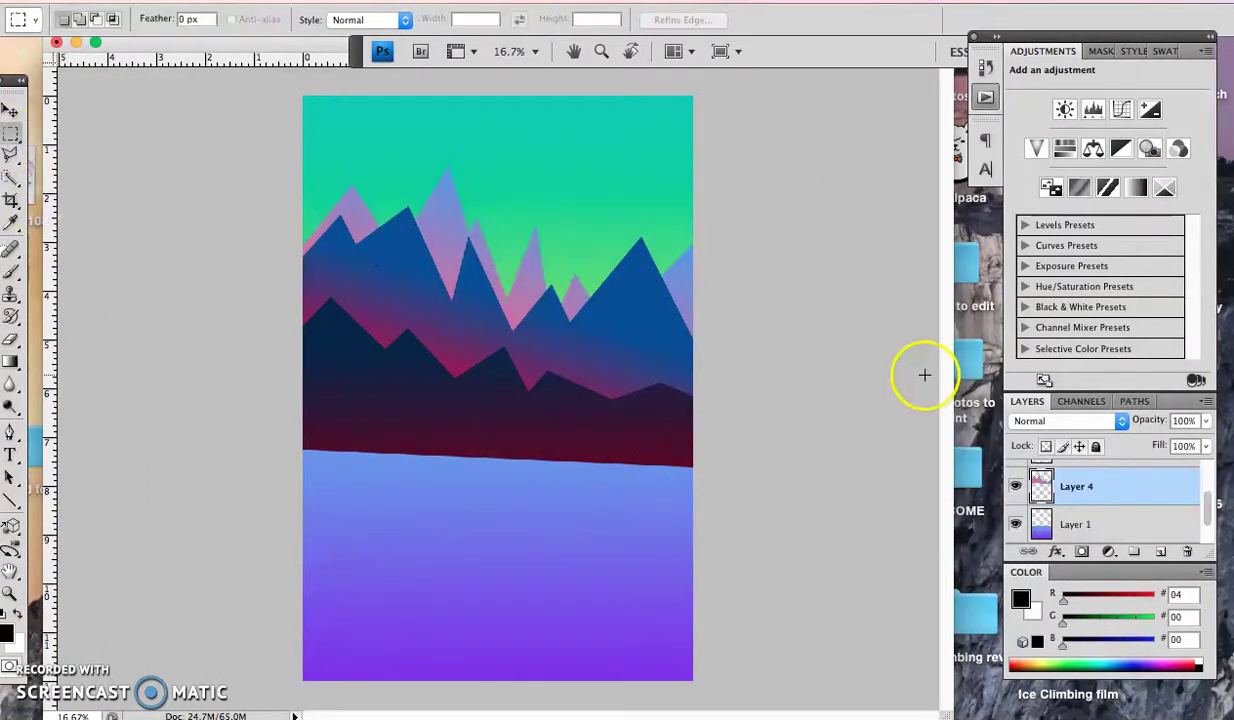
scroll(1138, 510, "up", 2)
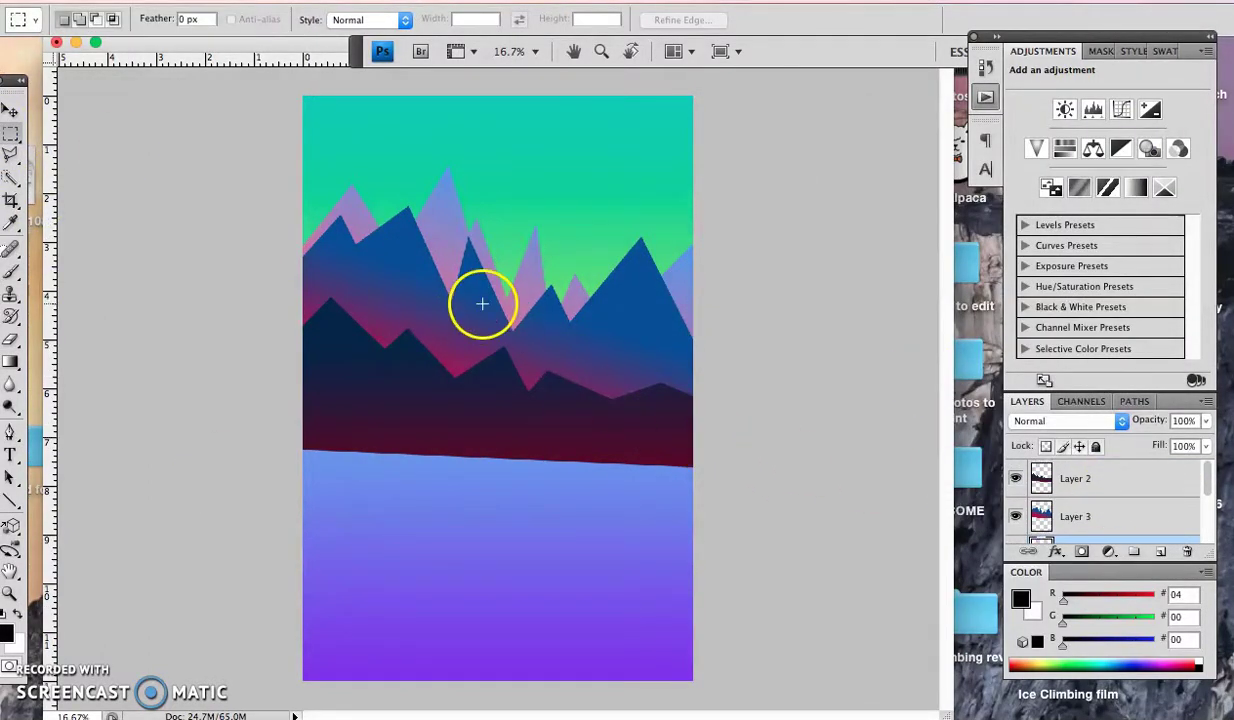
left_click(1092, 478)
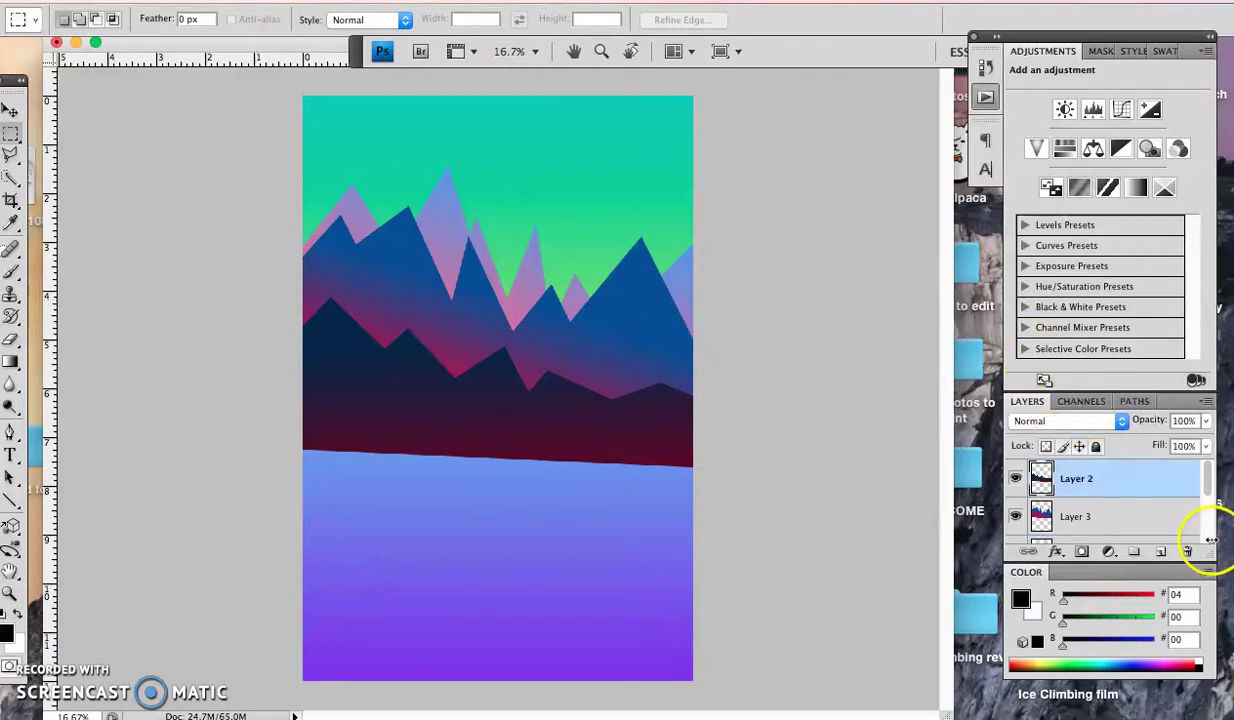
right_click(1135, 481)
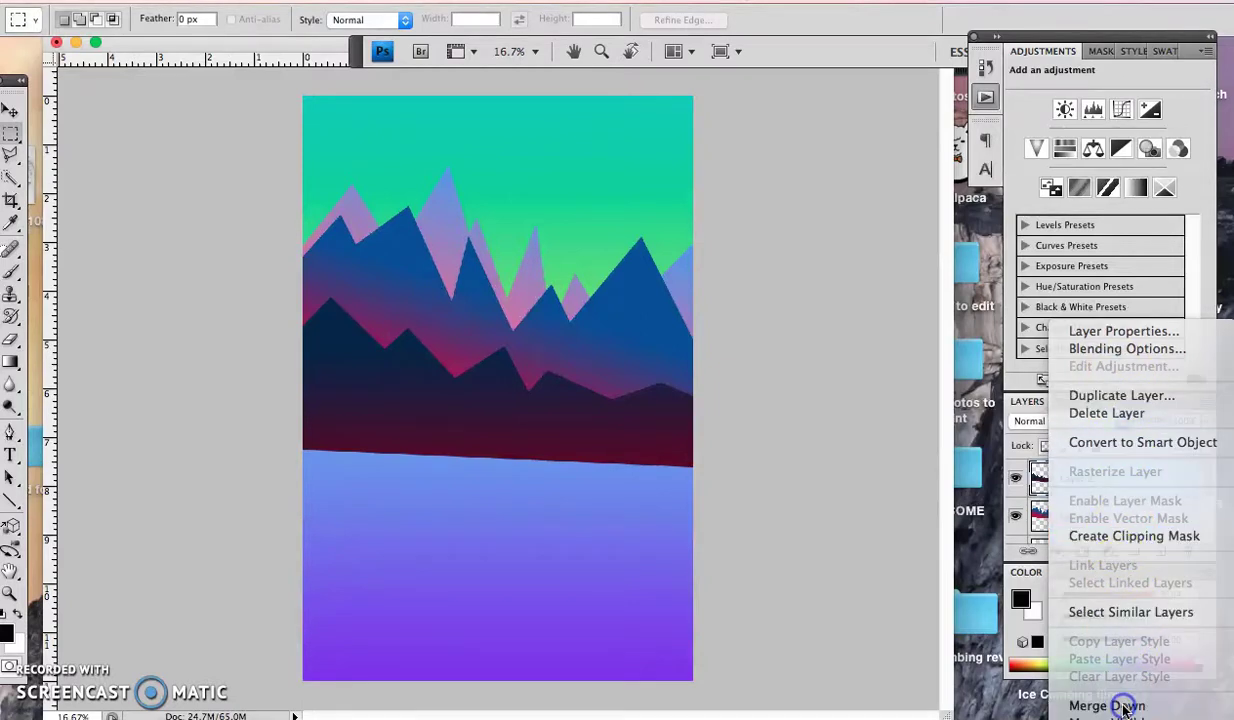
left_click(1125, 707)
right_click(1119, 484)
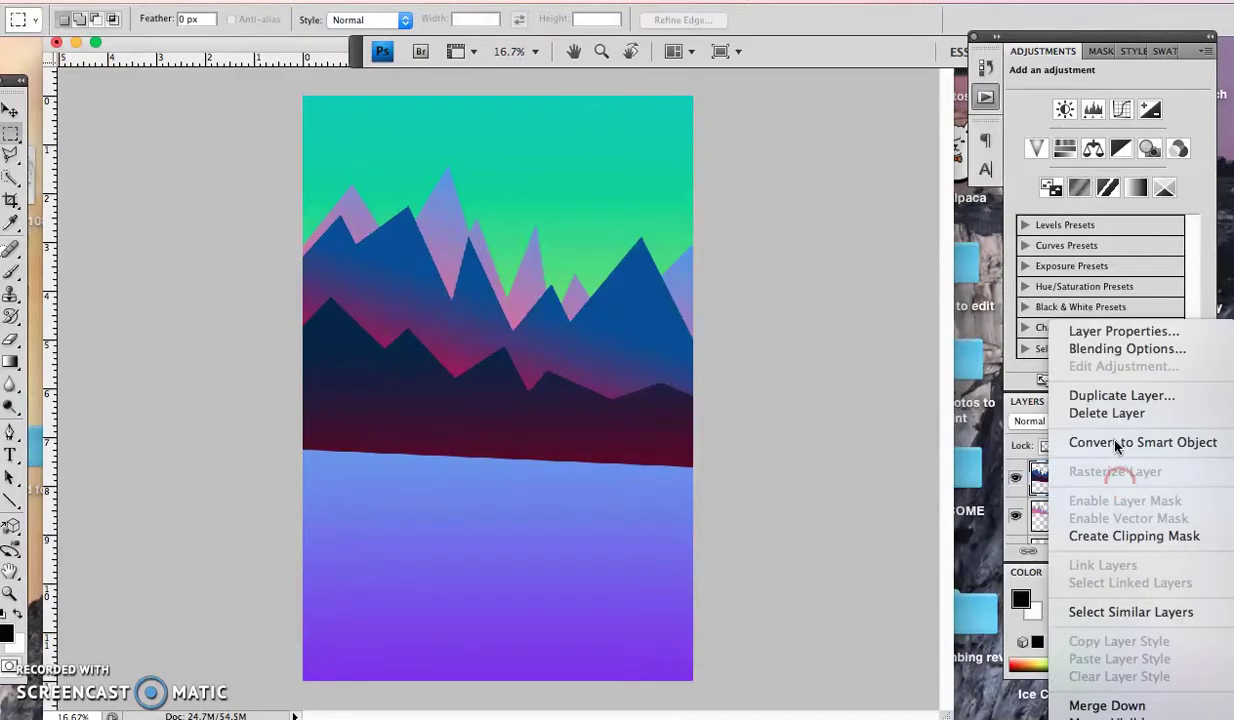
left_click(1107, 705)
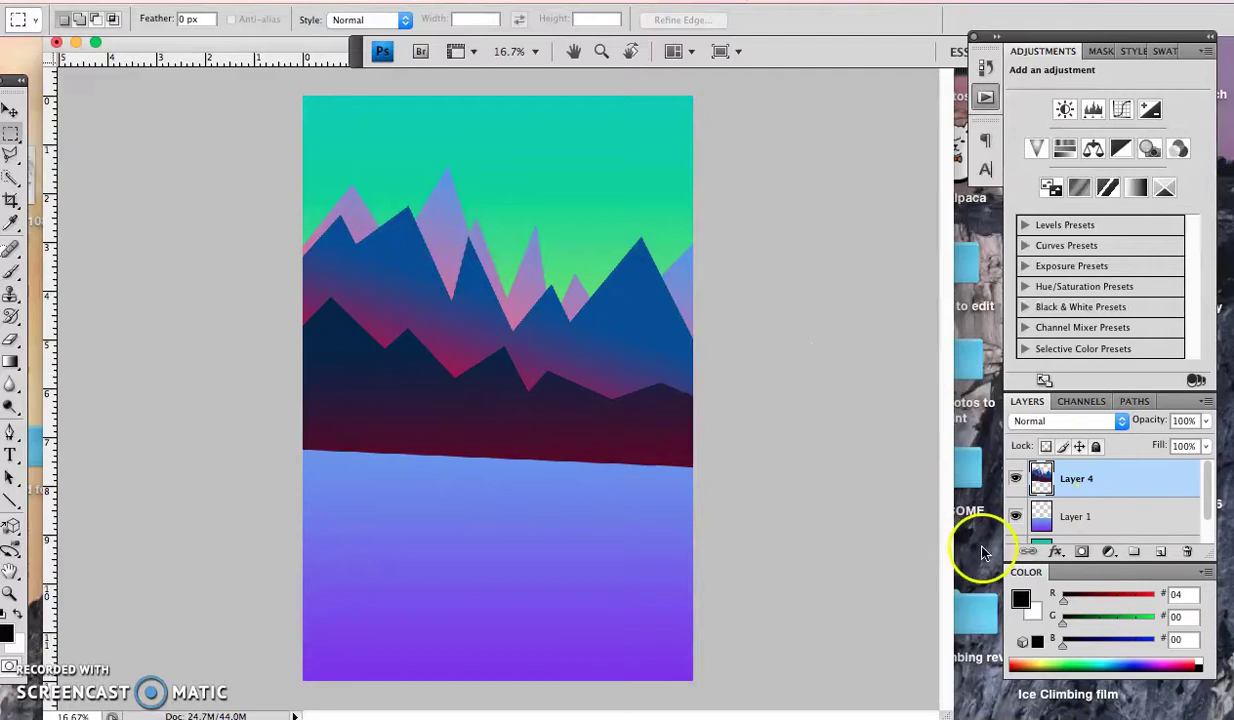
Step: Hide Layer 1 and Background, marquee the mountains above their slanted edge, and copy them to a new layer
left_click(1015, 518)
scroll(1015, 520, "down", 1)
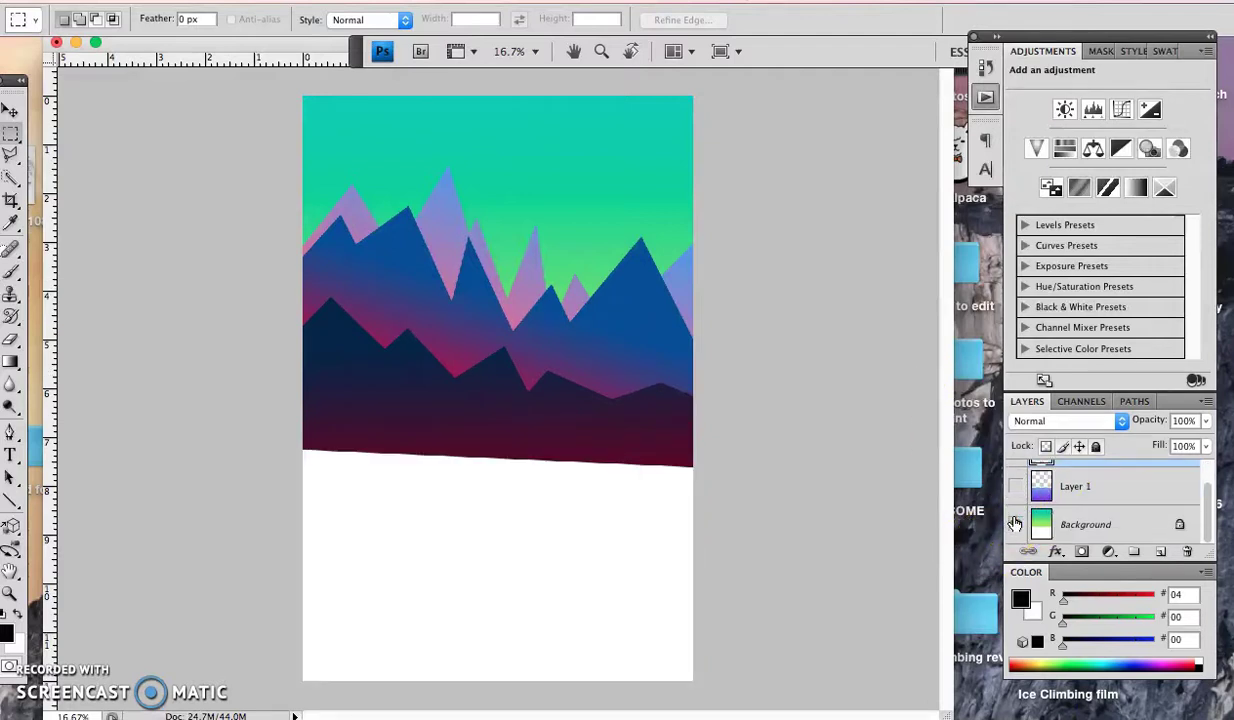
left_click(1015, 524)
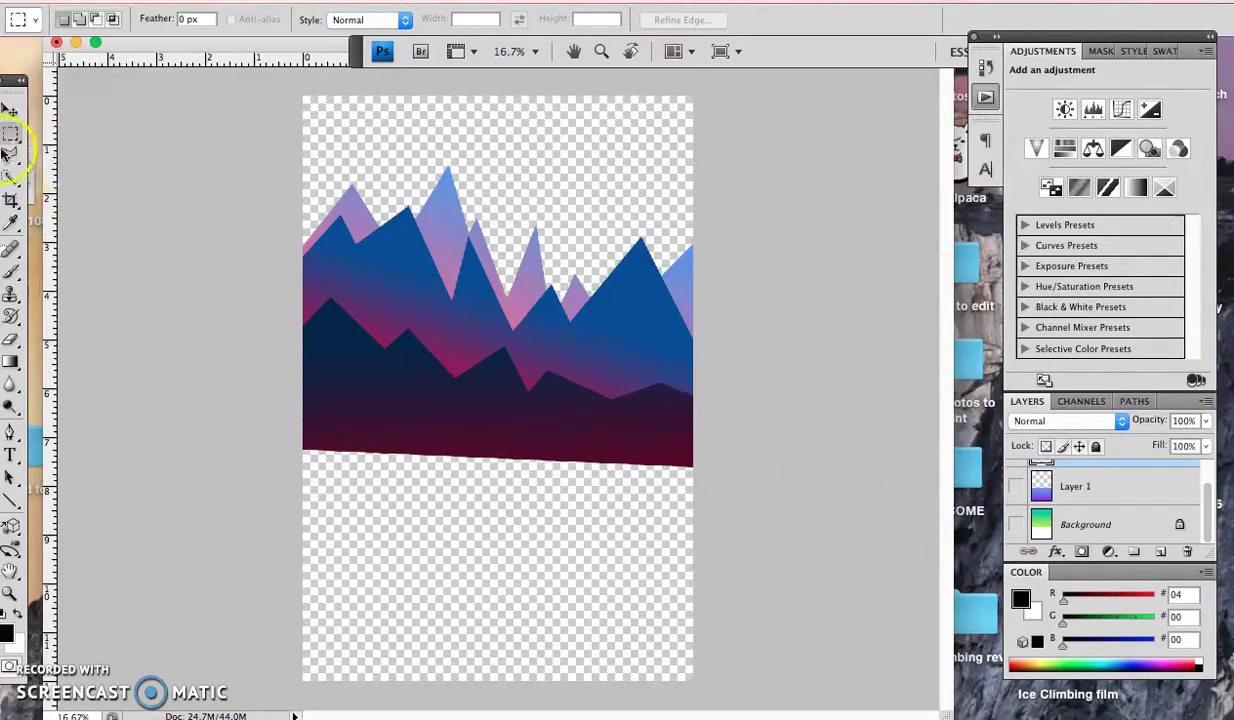
left_click_drag(218, 130, 668, 287)
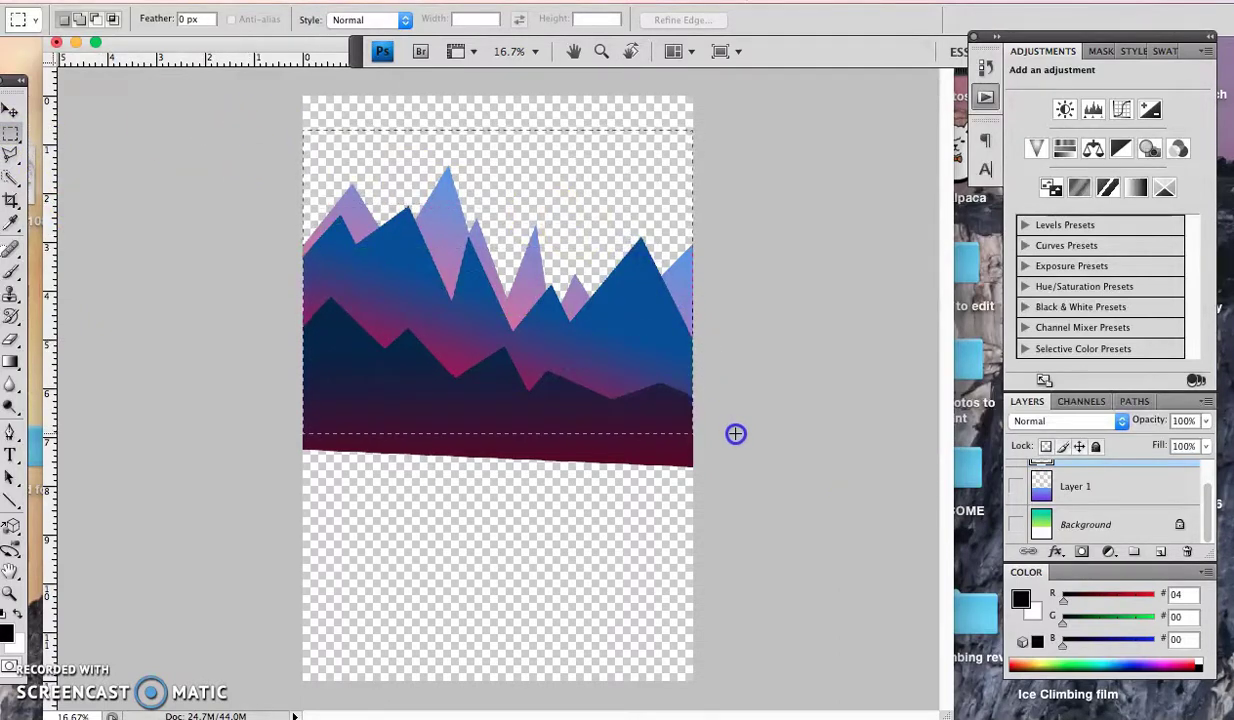
left_click_drag(736, 440, 736, 440)
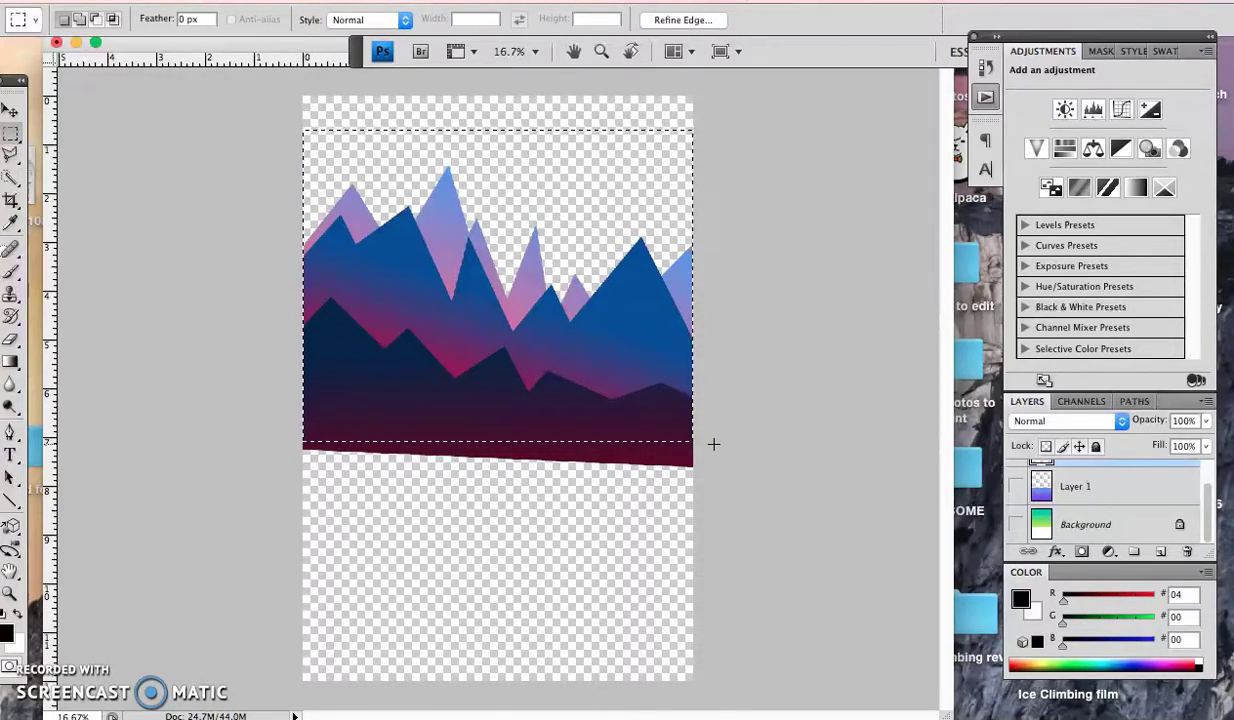
key("ctrl+j")
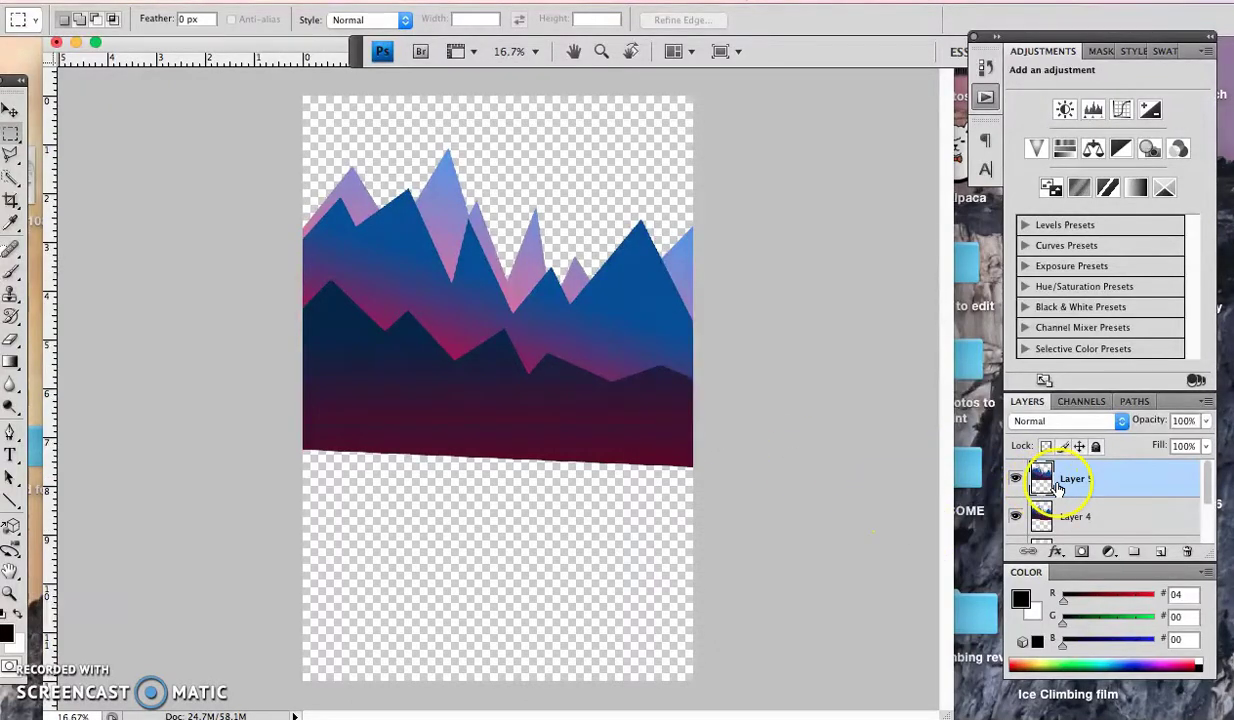
Step: Show Layer 1 and the Background again
scroll(1070, 495, "down", 5)
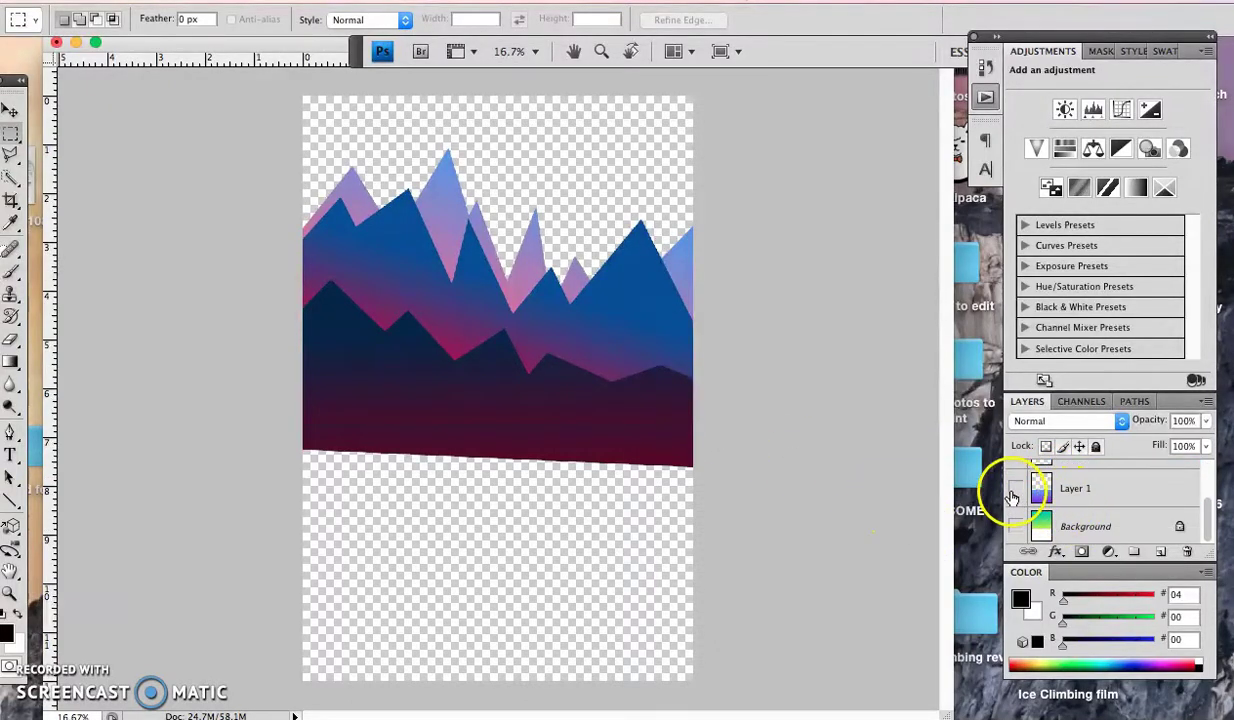
left_click(1015, 488)
left_click(1015, 527)
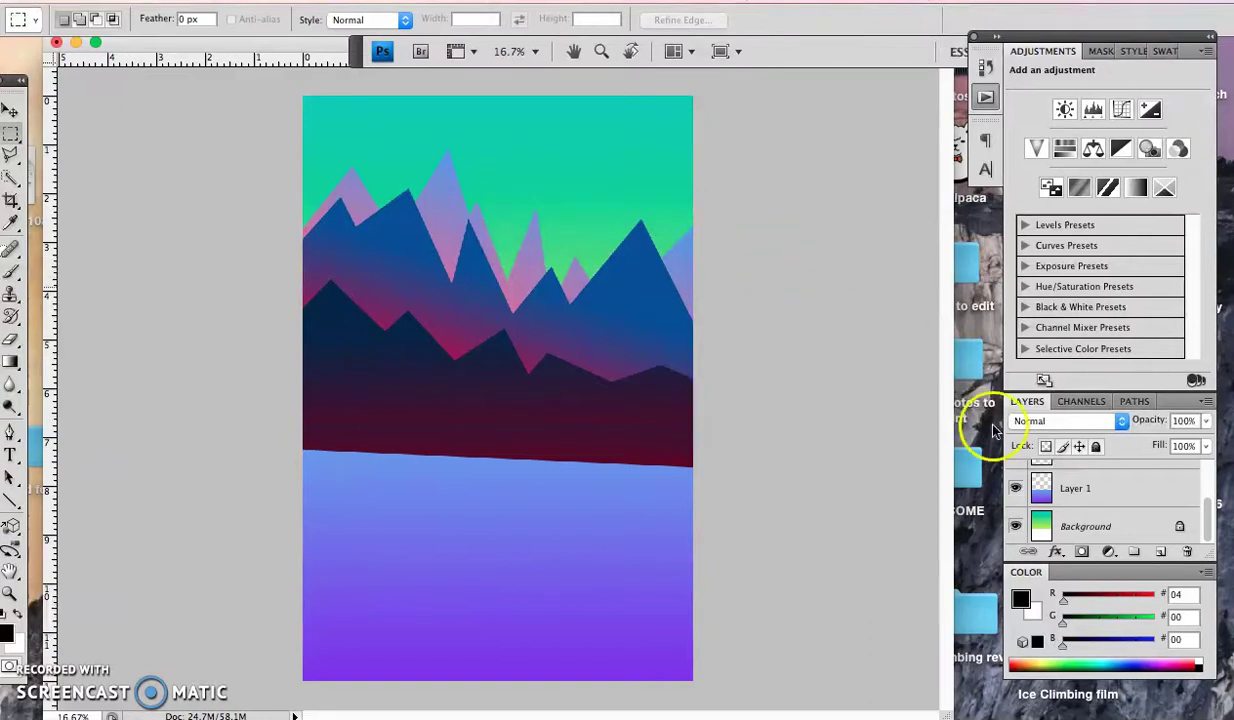
scroll(1143, 515, "up", 5)
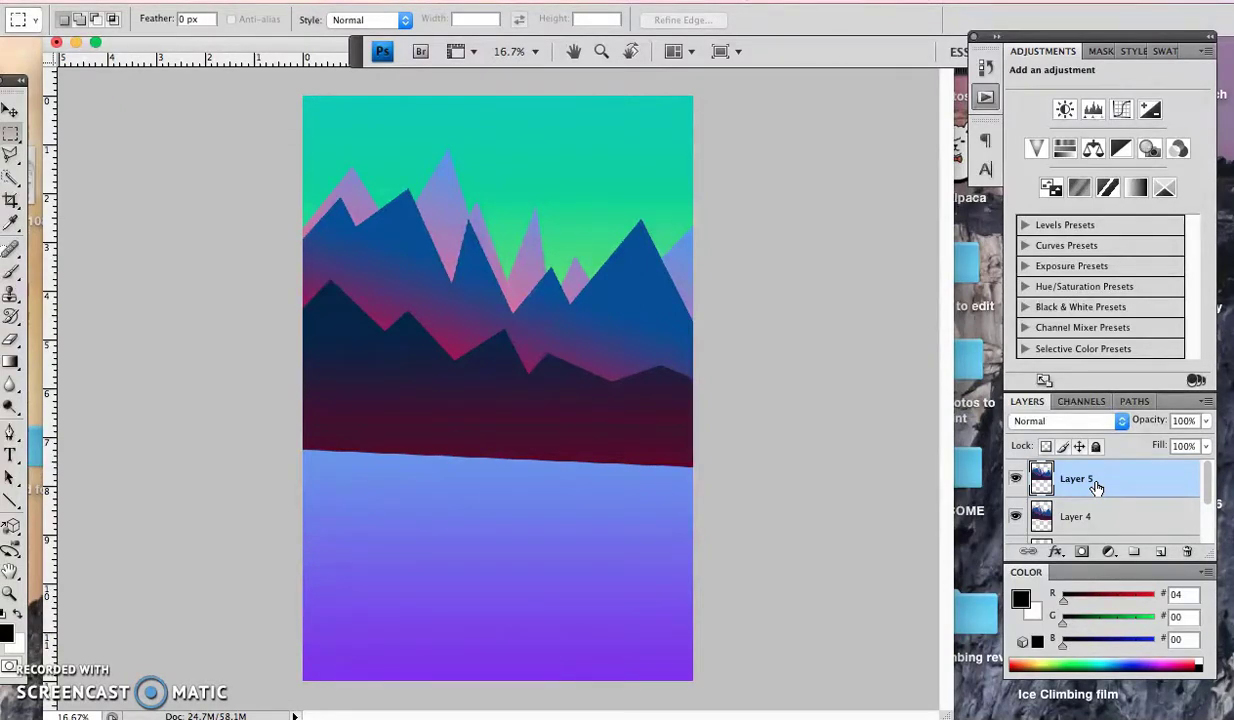
Step: Flip Layer 5's mountain copy upside down below the originals and squash it to about 69% height
key("super+t")
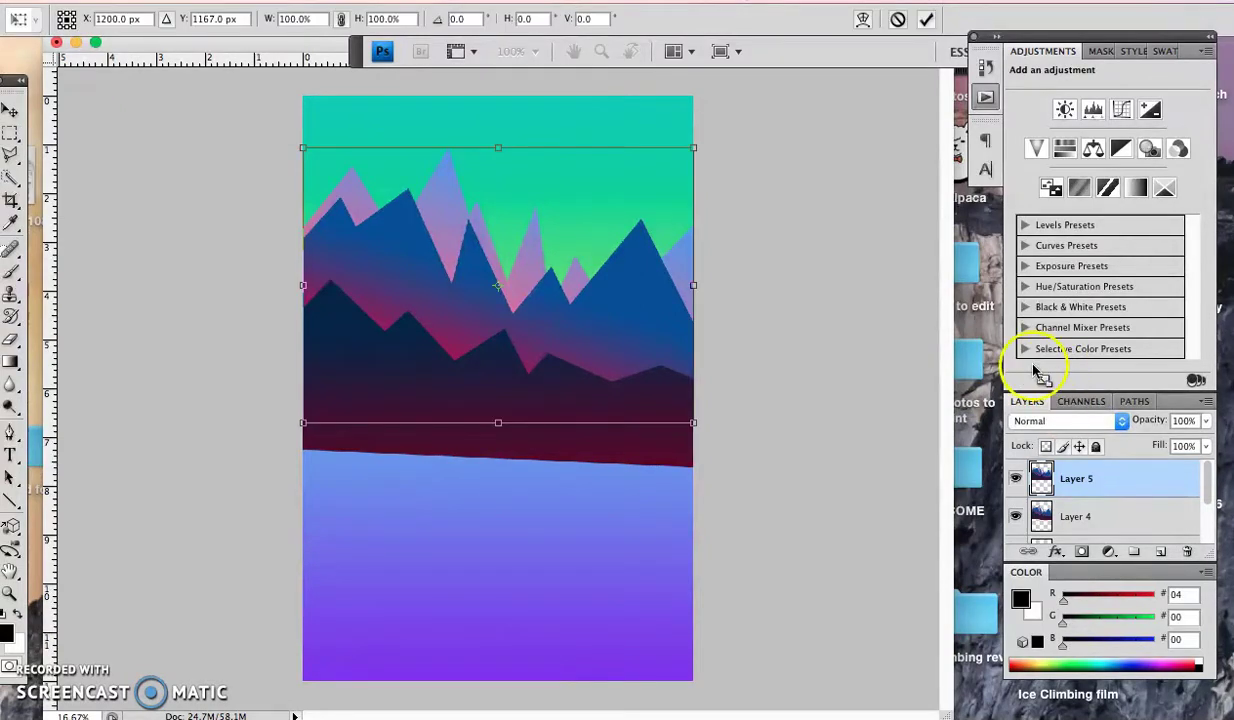
left_click_drag(503, 148, 495, 634)
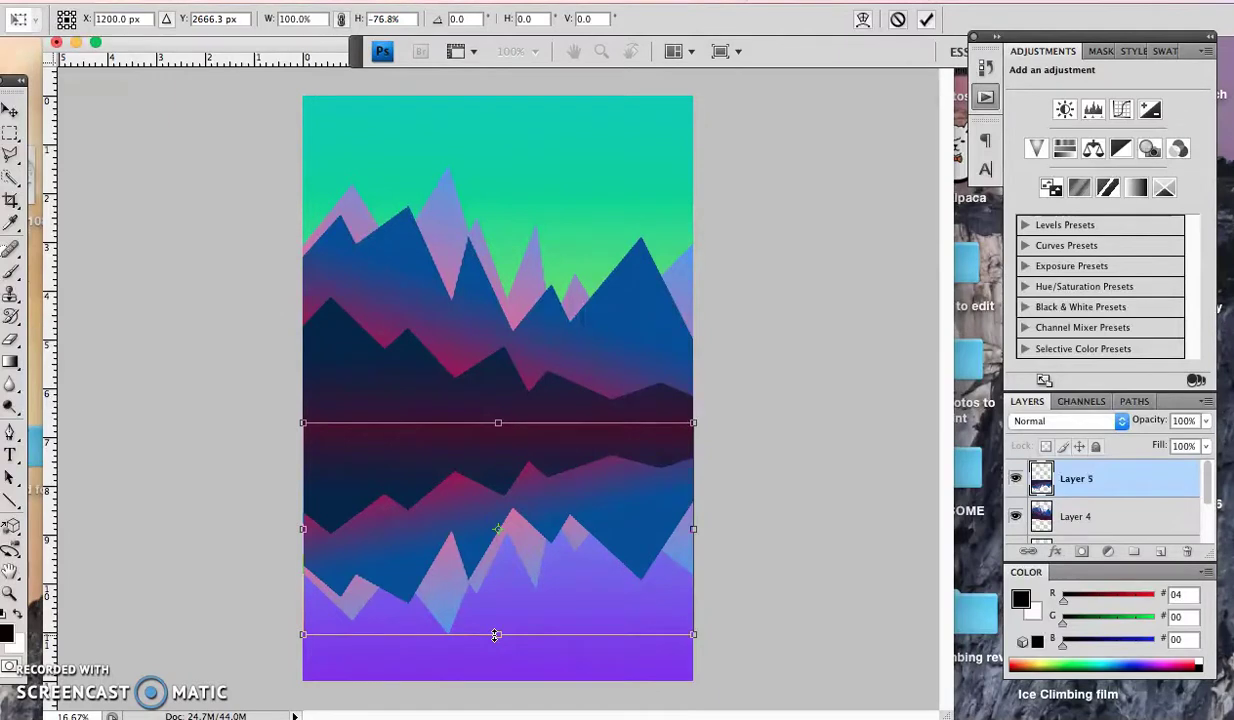
left_click_drag(500, 627, 500, 613)
double_click(559, 462)
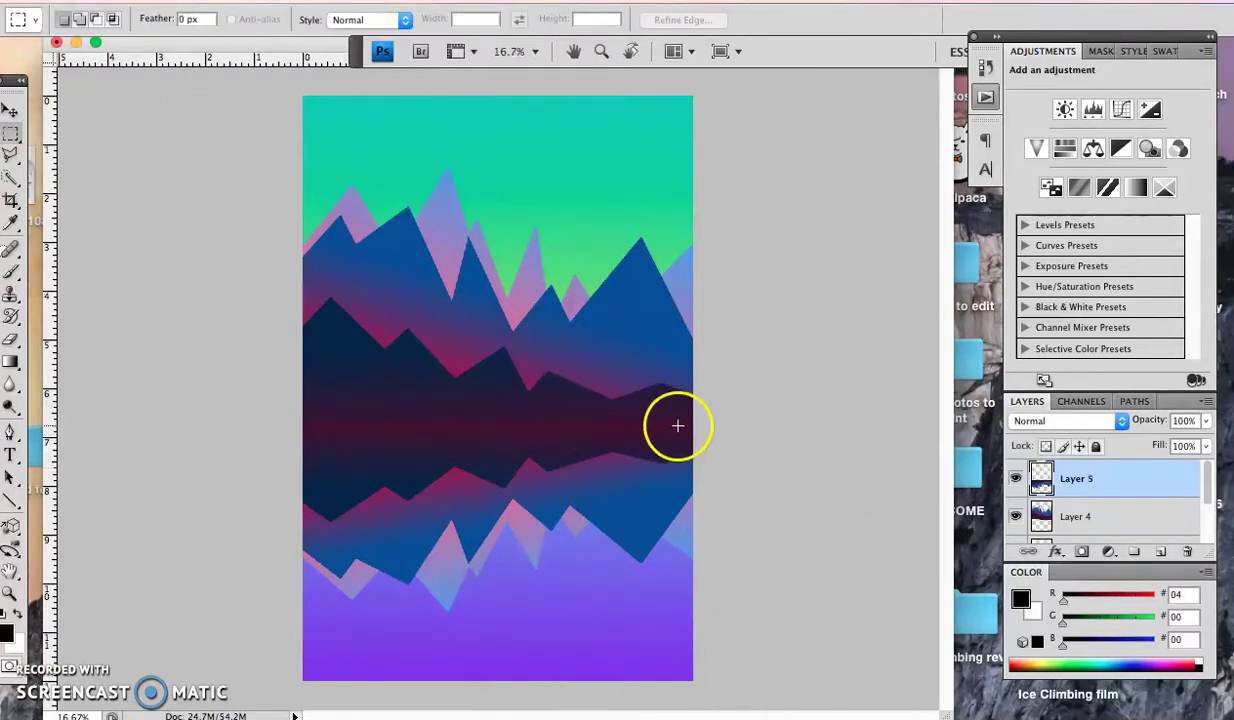
left_click(1207, 421)
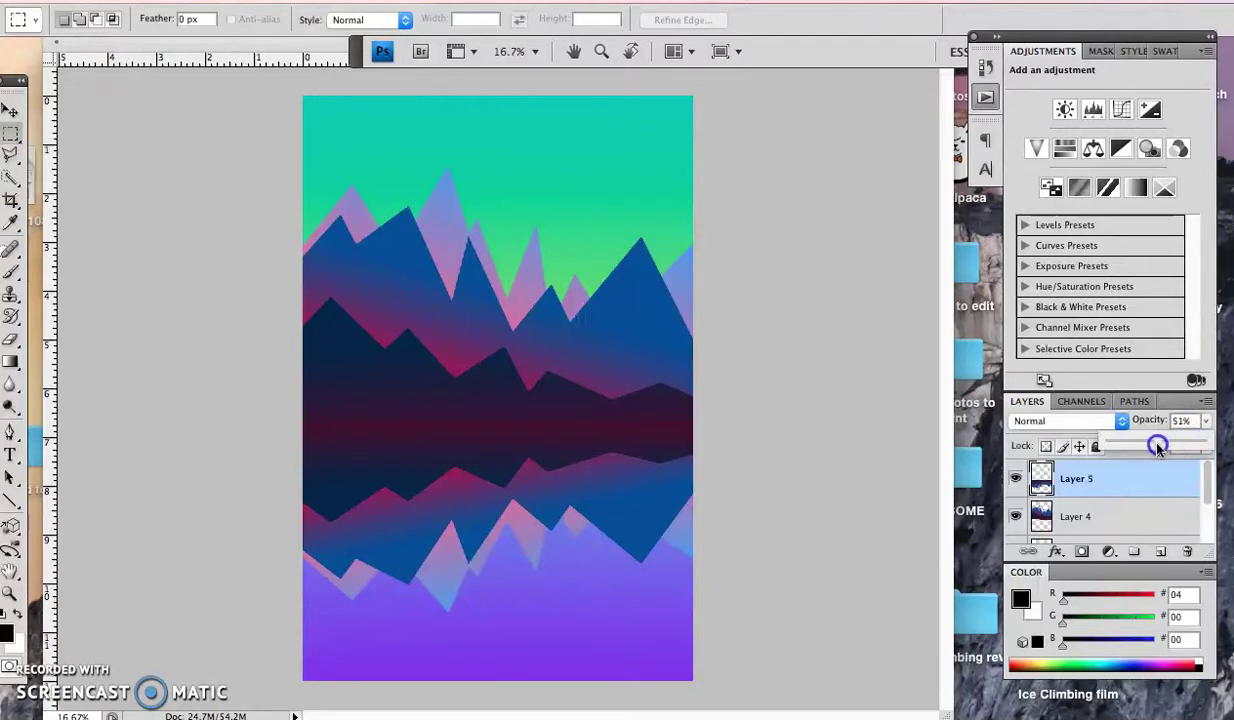
left_click_drag(1157, 447, 1155, 449)
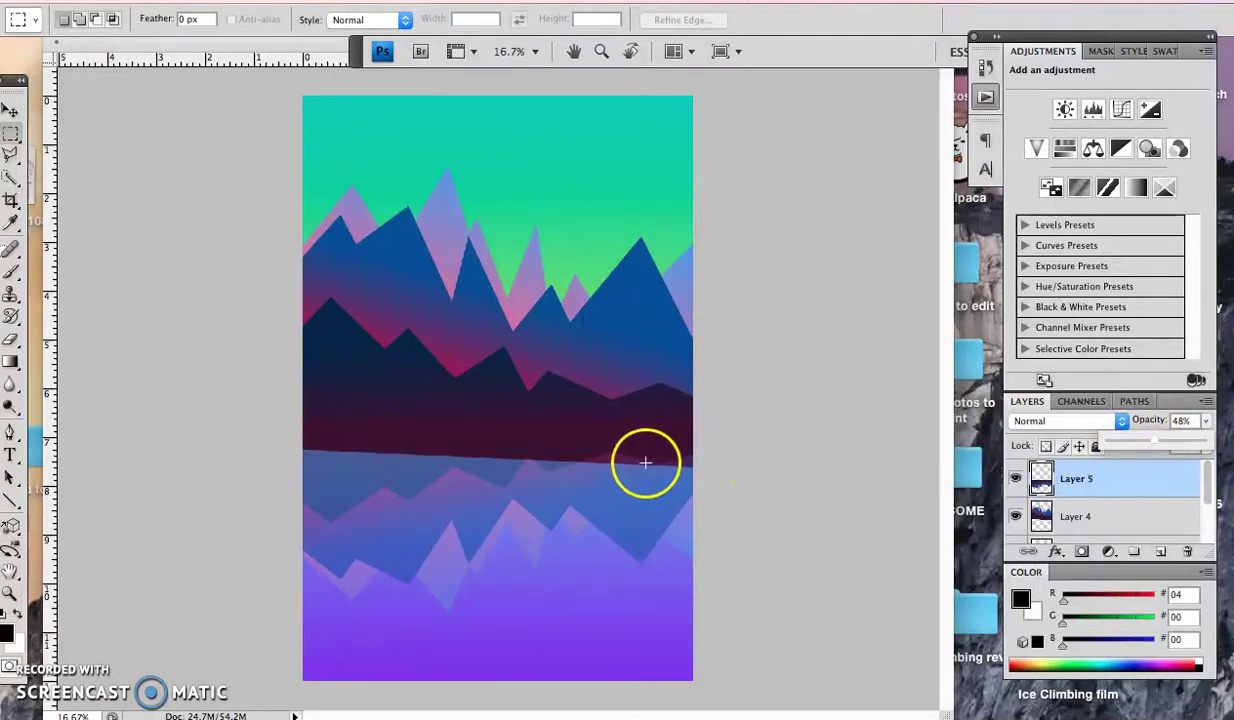
left_click(1016, 478)
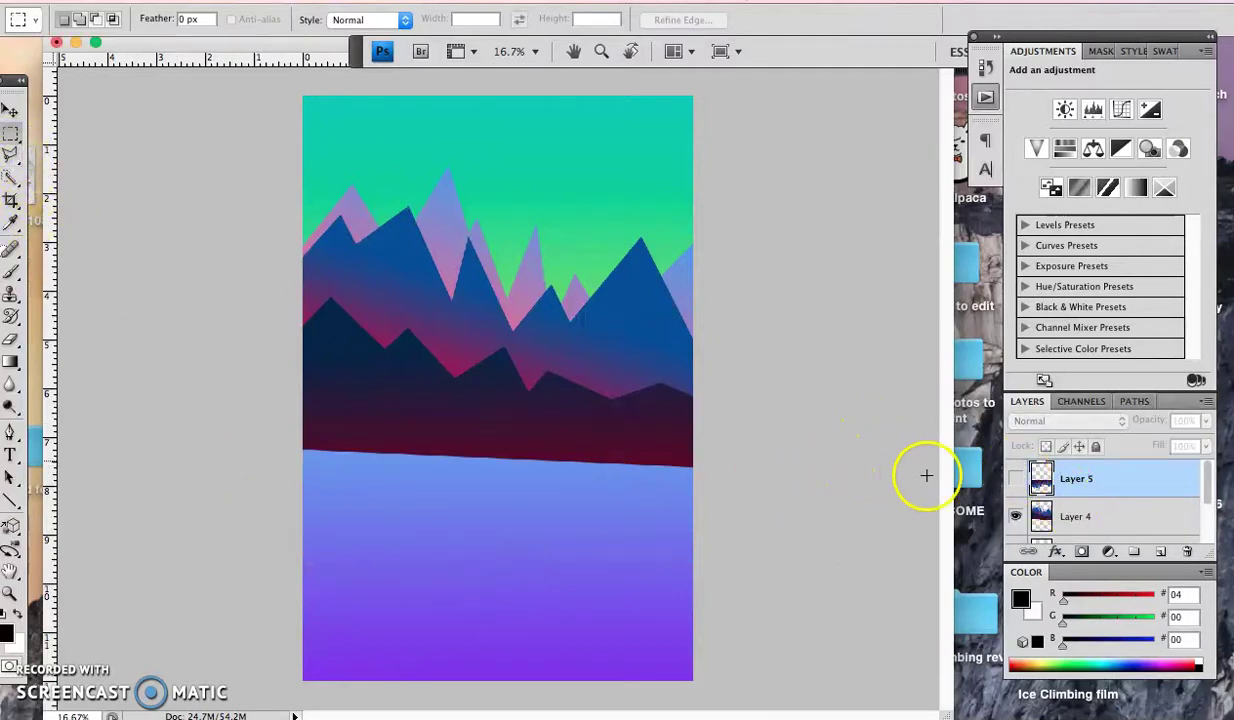
left_click(1015, 479)
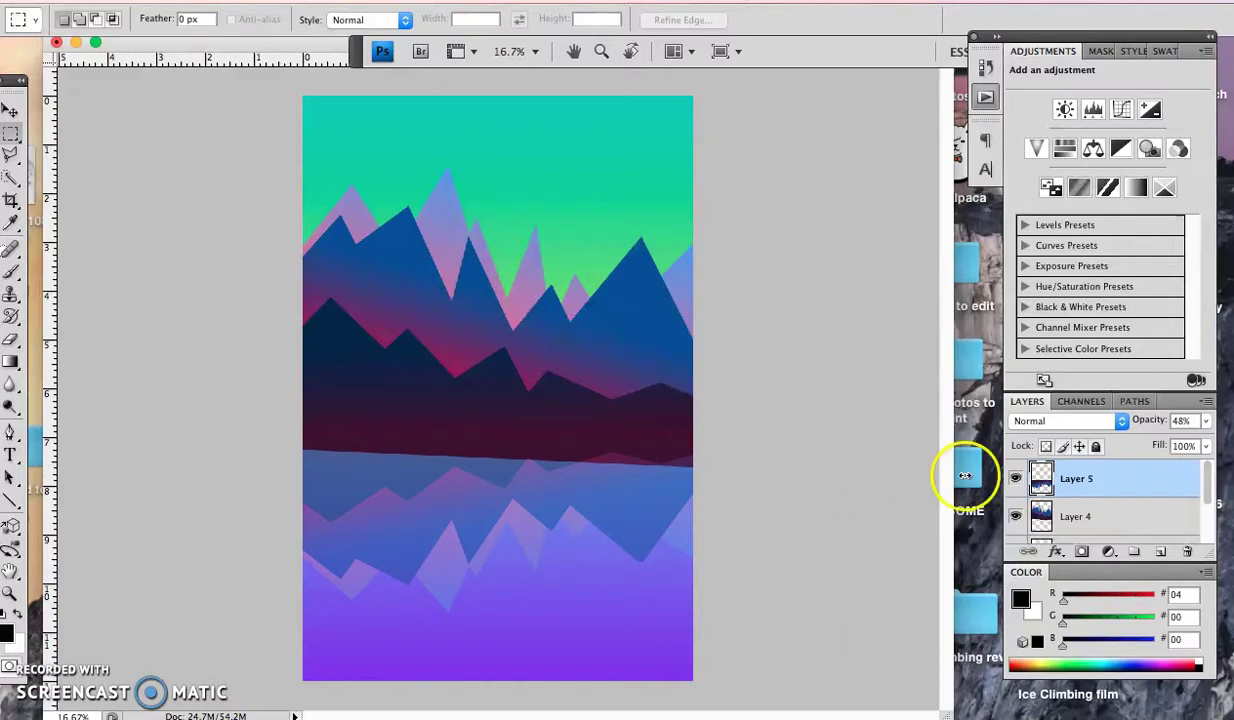
left_click(1205, 422)
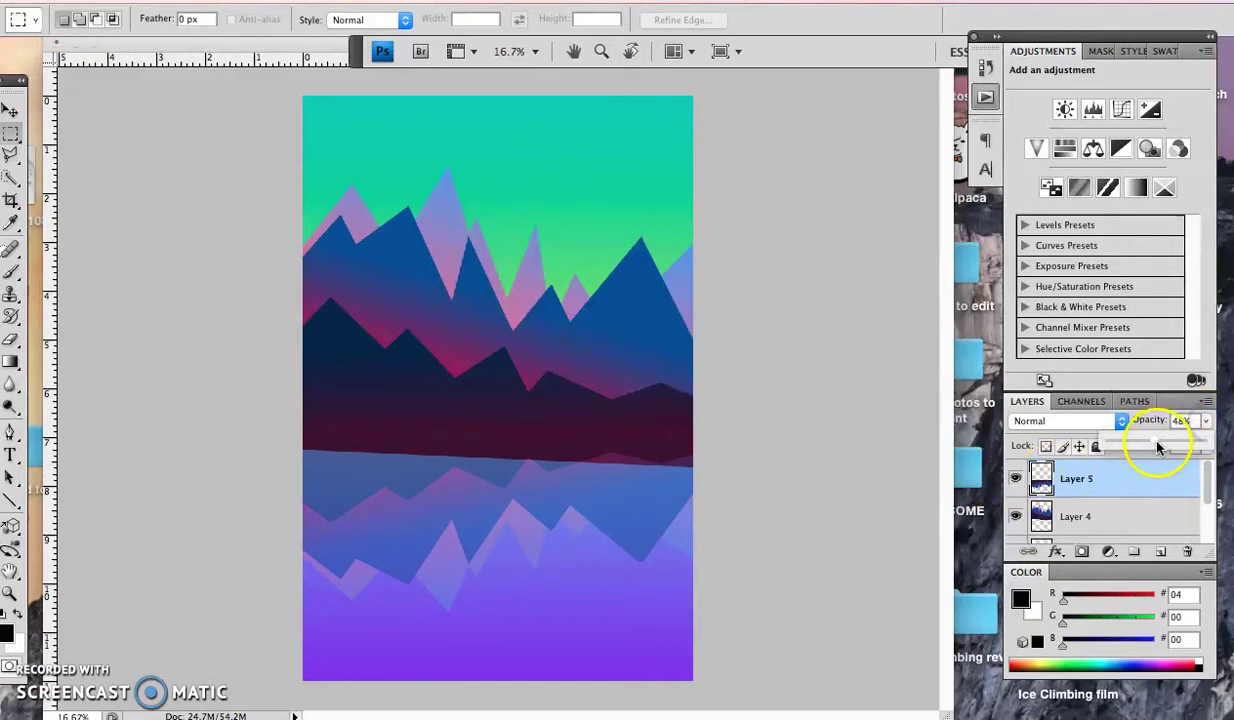
left_click_drag(1157, 441, 1196, 440)
left_click(1080, 510)
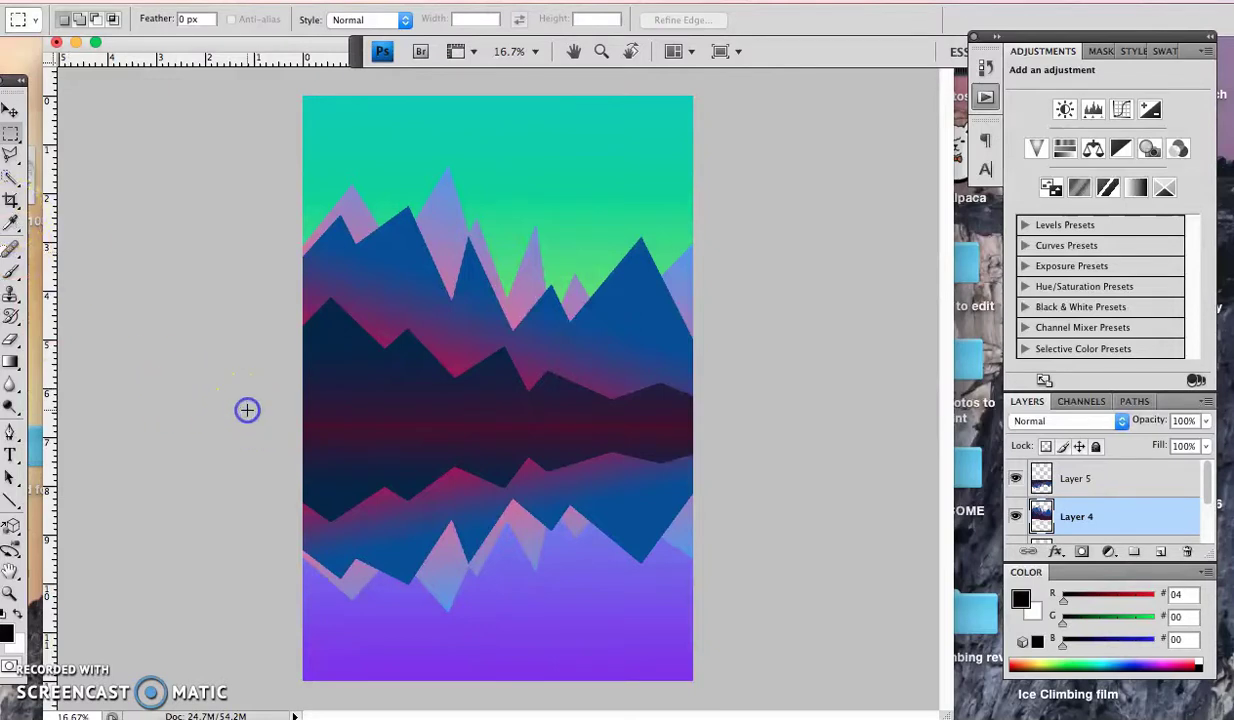
left_click_drag(622, 434, 777, 597)
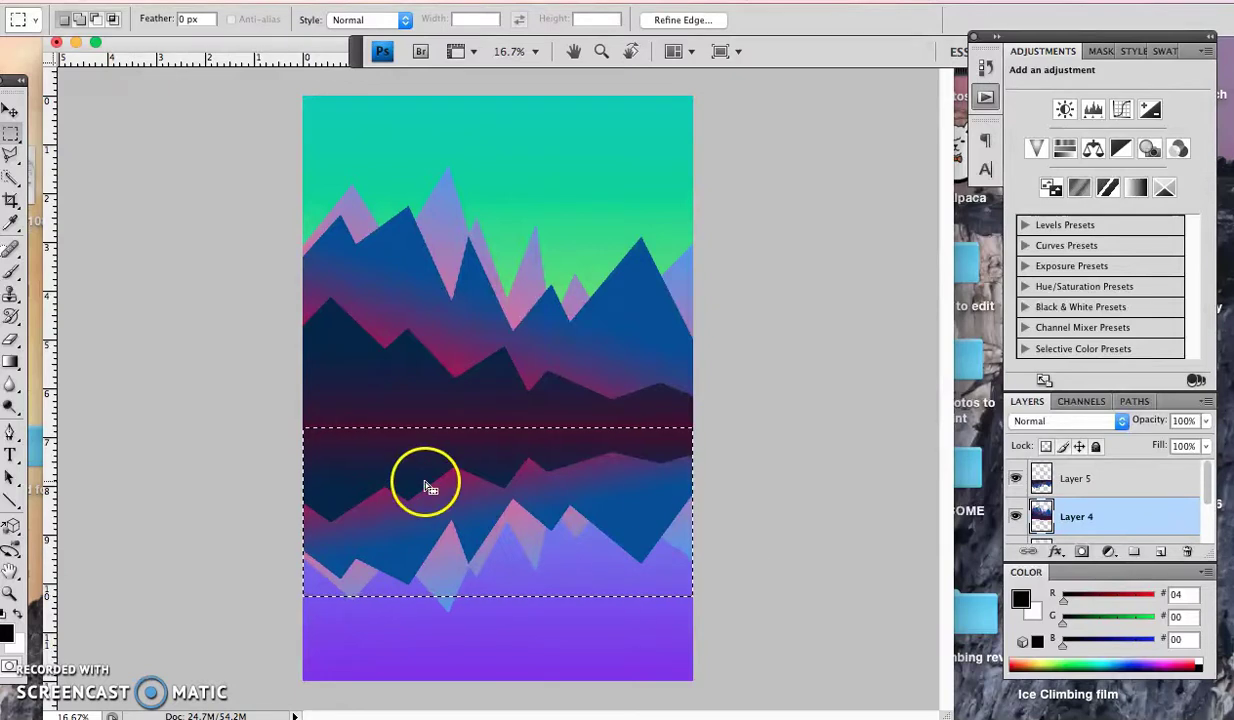
right_click(274, 426)
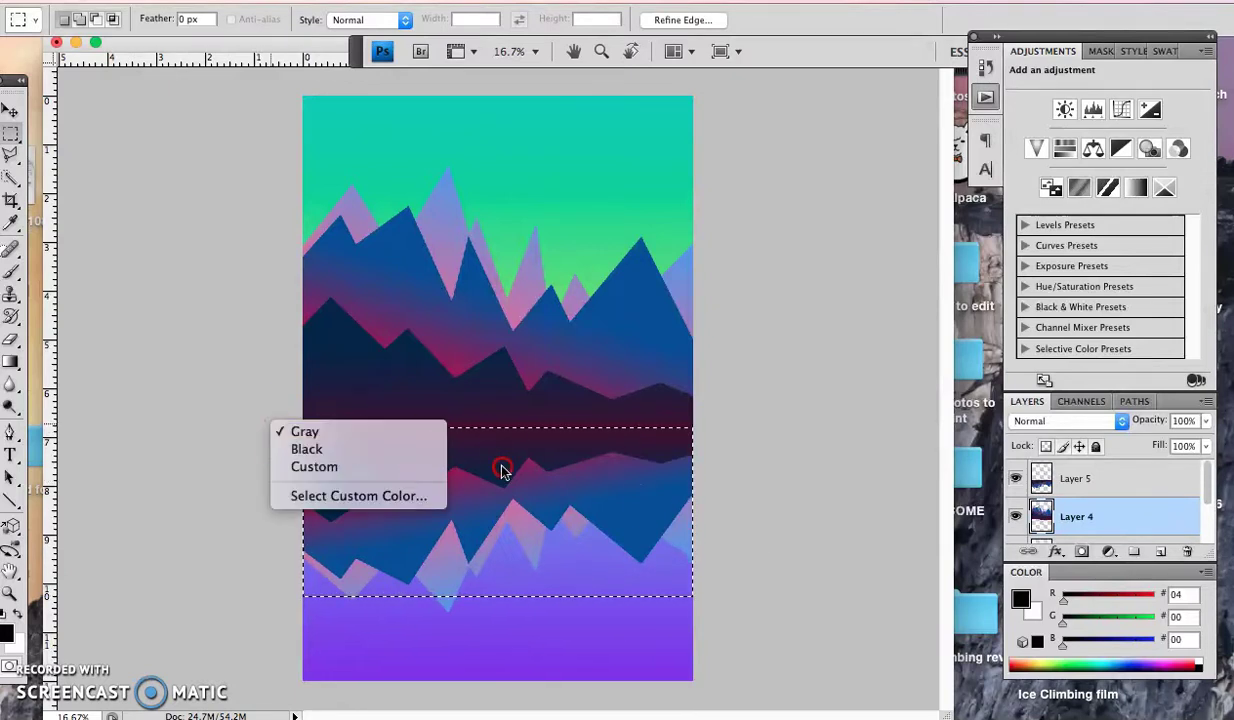
left_click(478, 402)
right_click(230, 426)
left_click(325, 427)
left_click(281, 415)
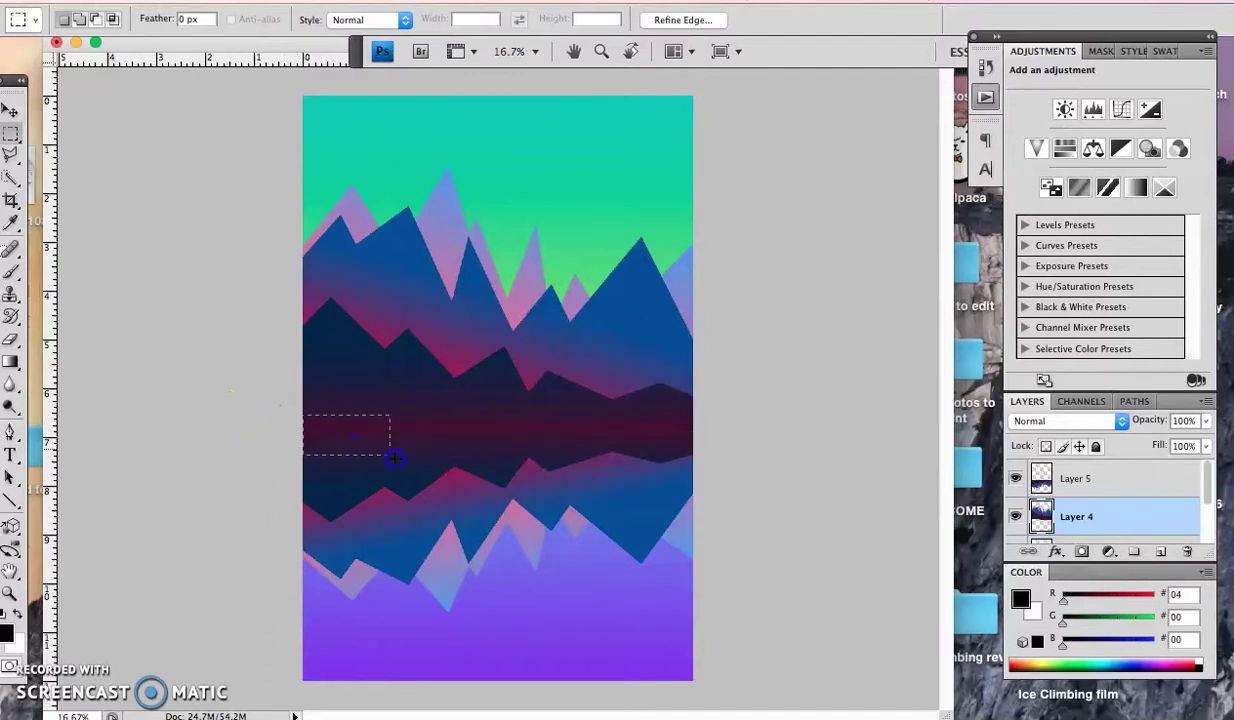
left_click(208, 398)
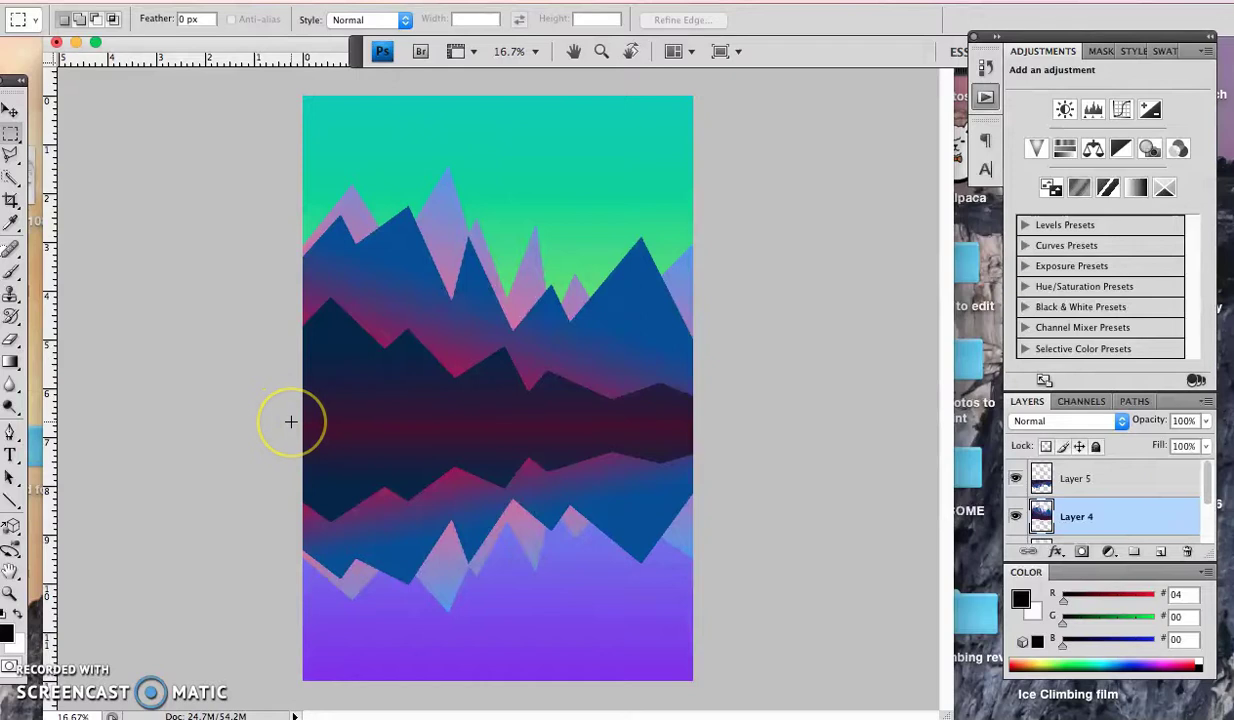
key("super+equal")
key("super+equal")
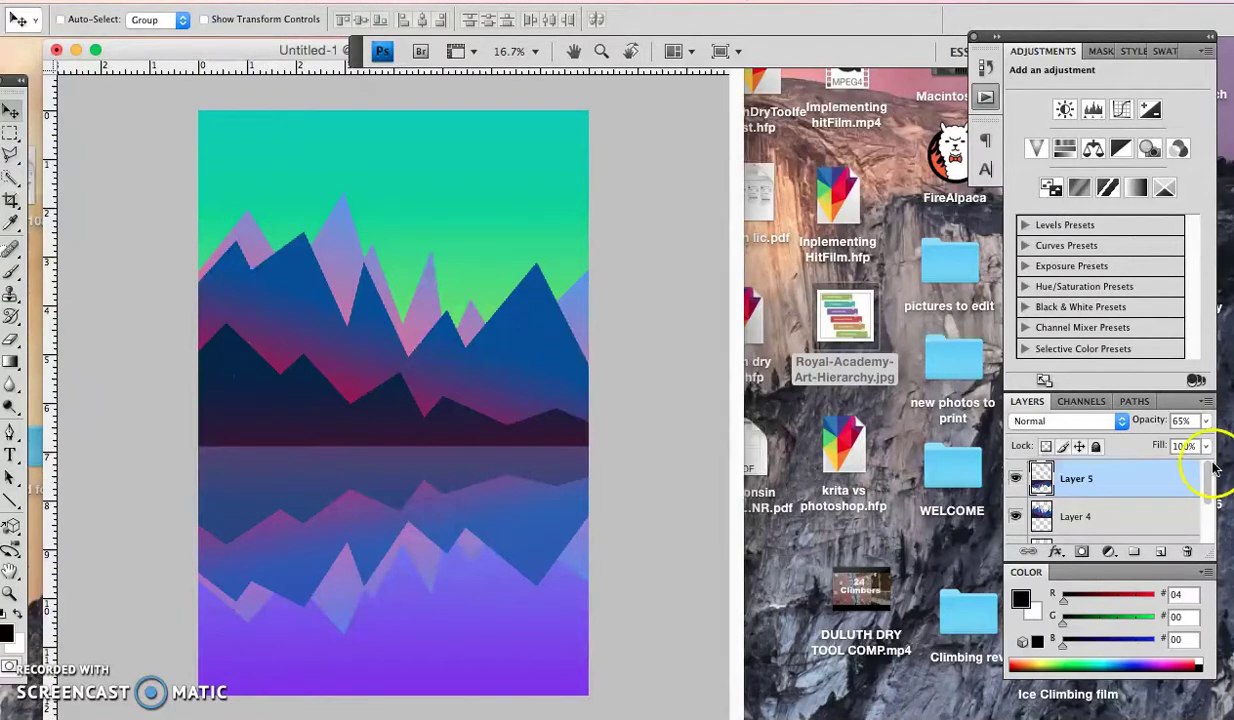
Step: Toggle Layer 4 and Layer 5 visibility to compare the reflection, then add a new empty Layer 6
left_click(1075, 518)
left_click(1016, 516)
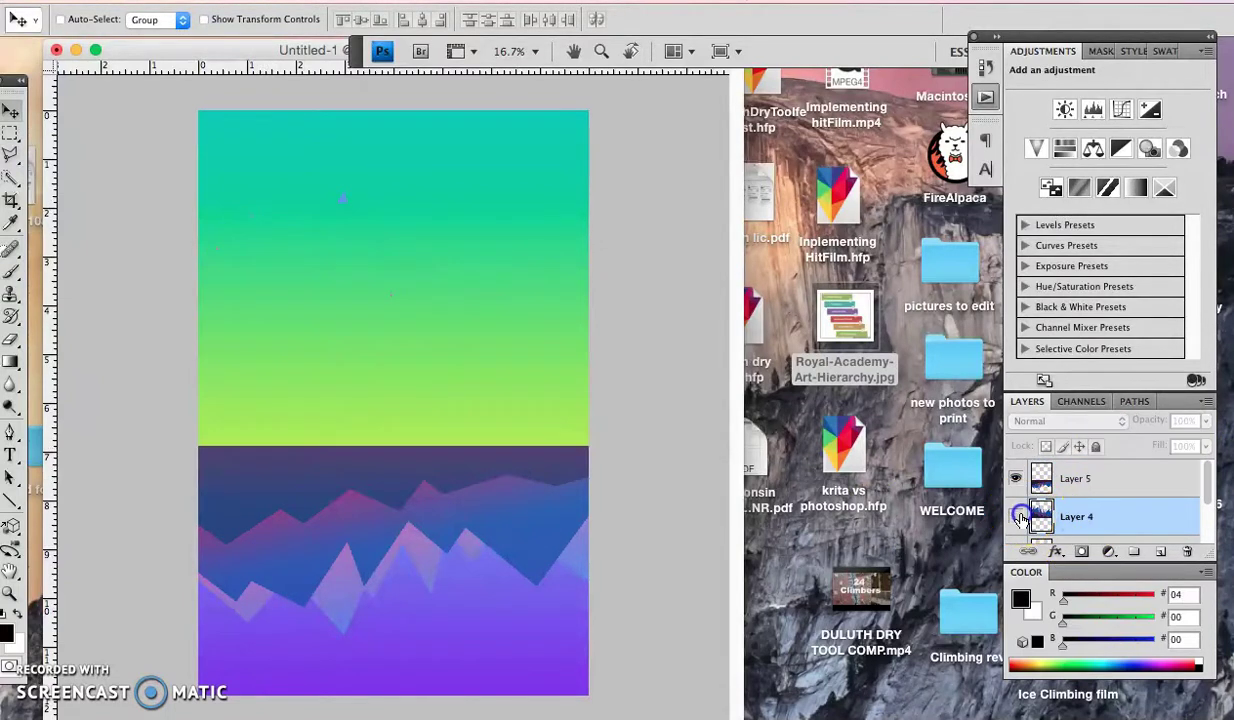
left_click(1016, 516)
left_click(1076, 481)
left_click(1014, 481)
left_click(1014, 481)
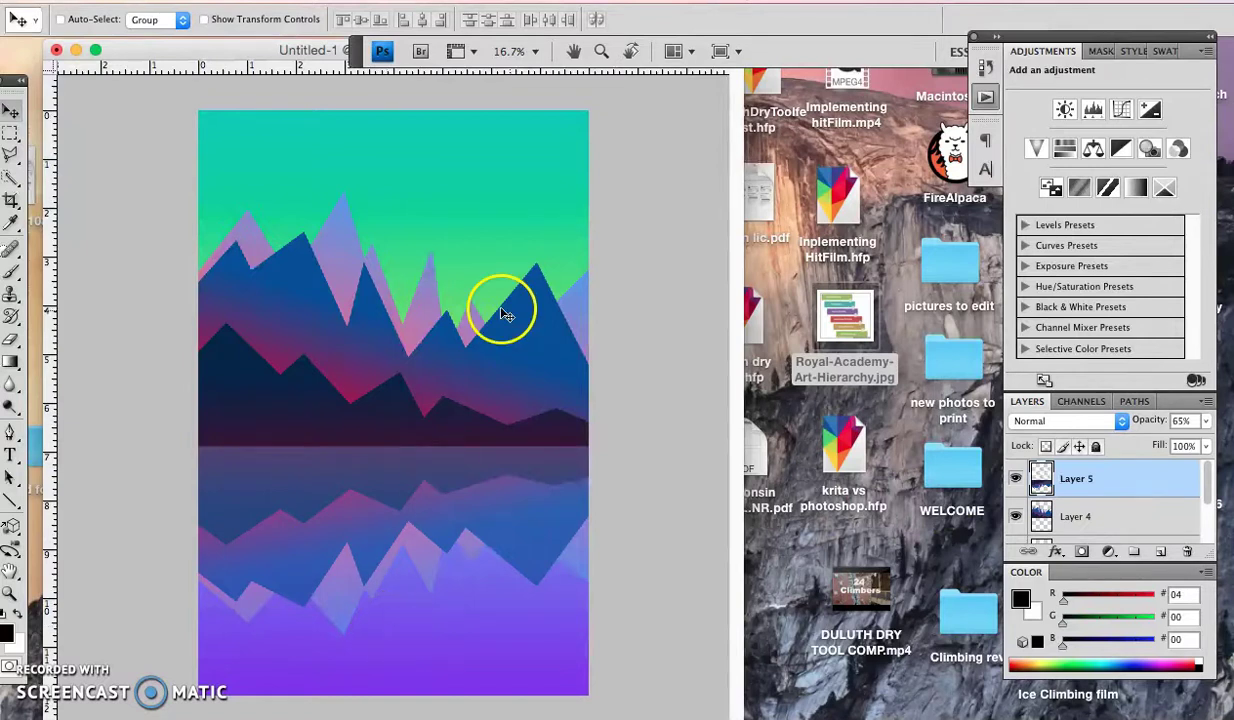
left_click(1159, 553)
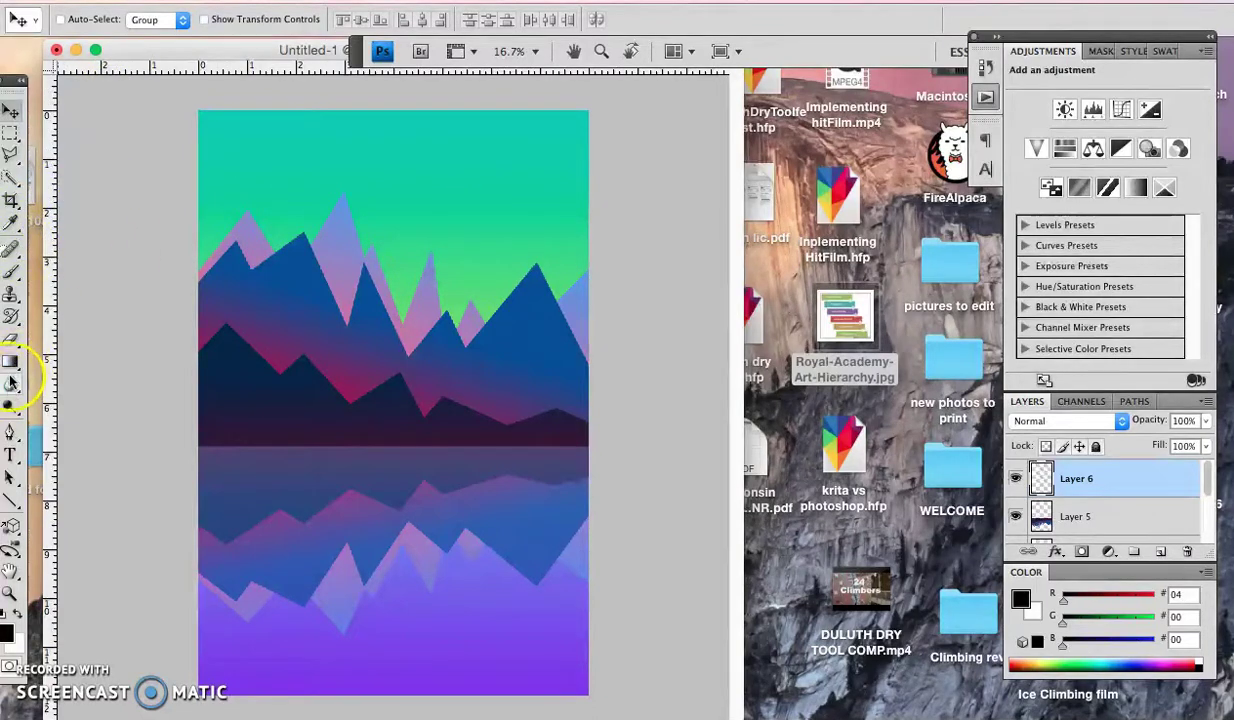
Step: Paint a white moon in the sky with a 473 px brush
left_click(11, 271)
left_click(116, 20)
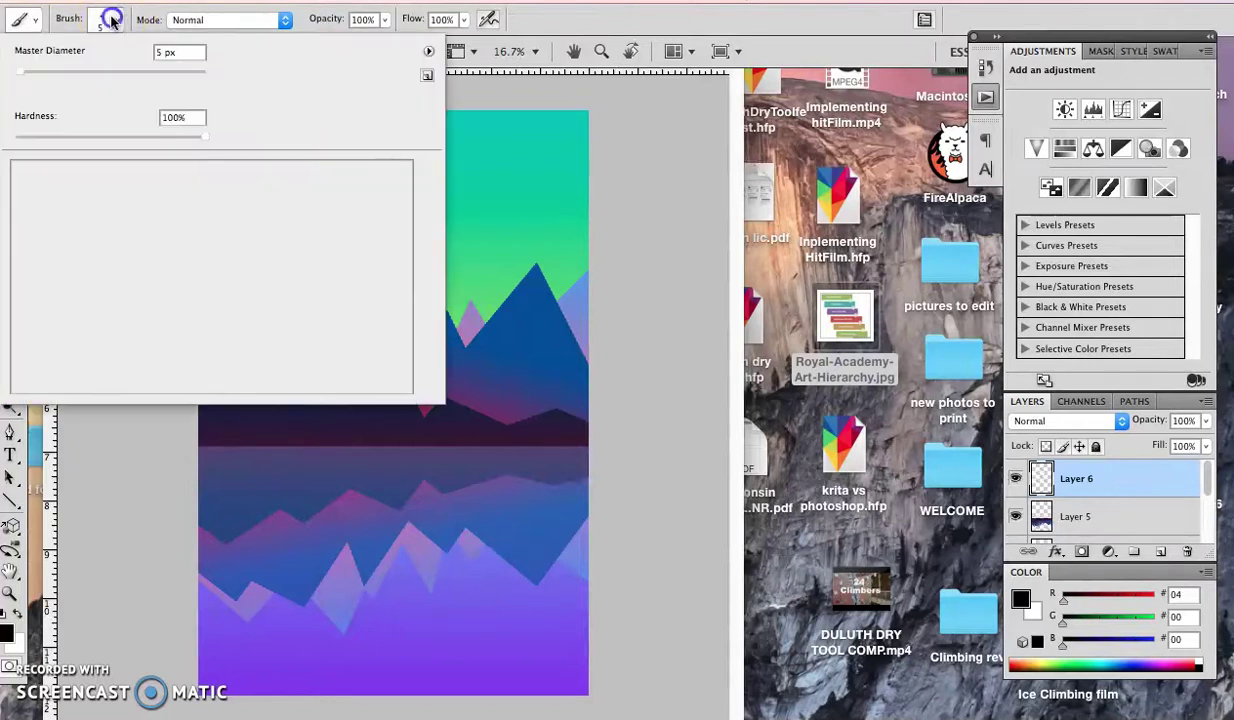
left_click(184, 175)
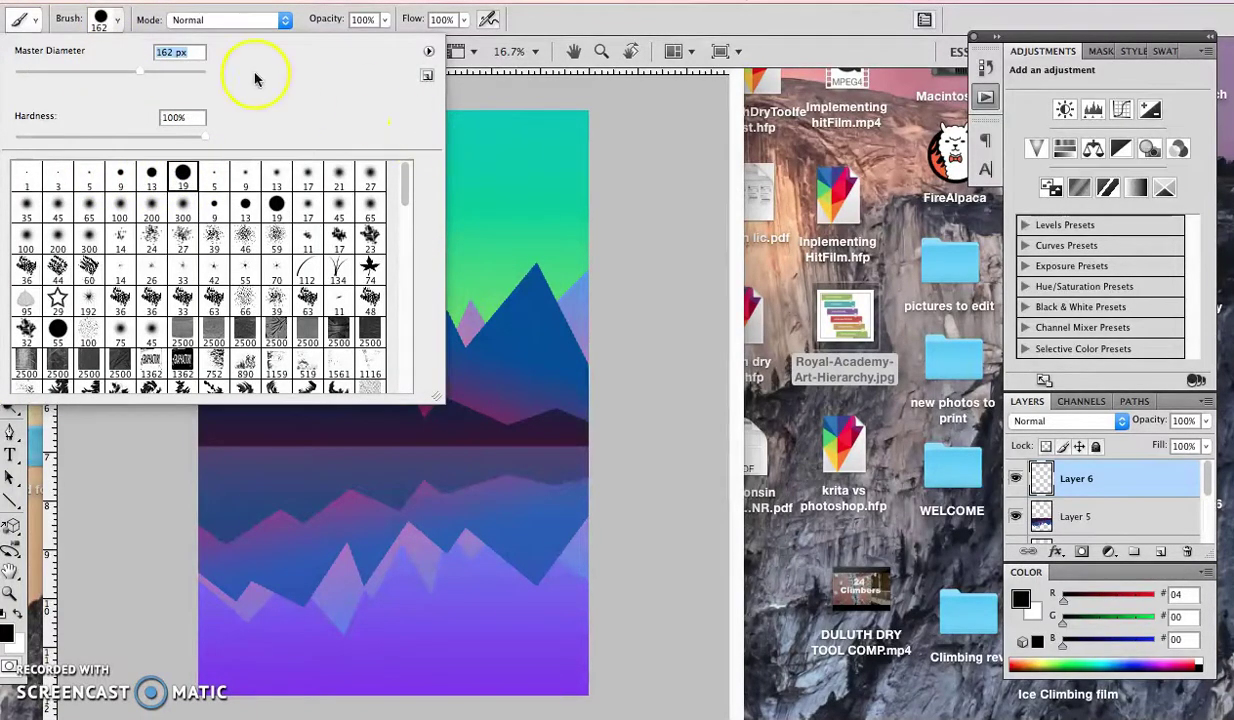
left_click_drag(184, 77, 200, 72)
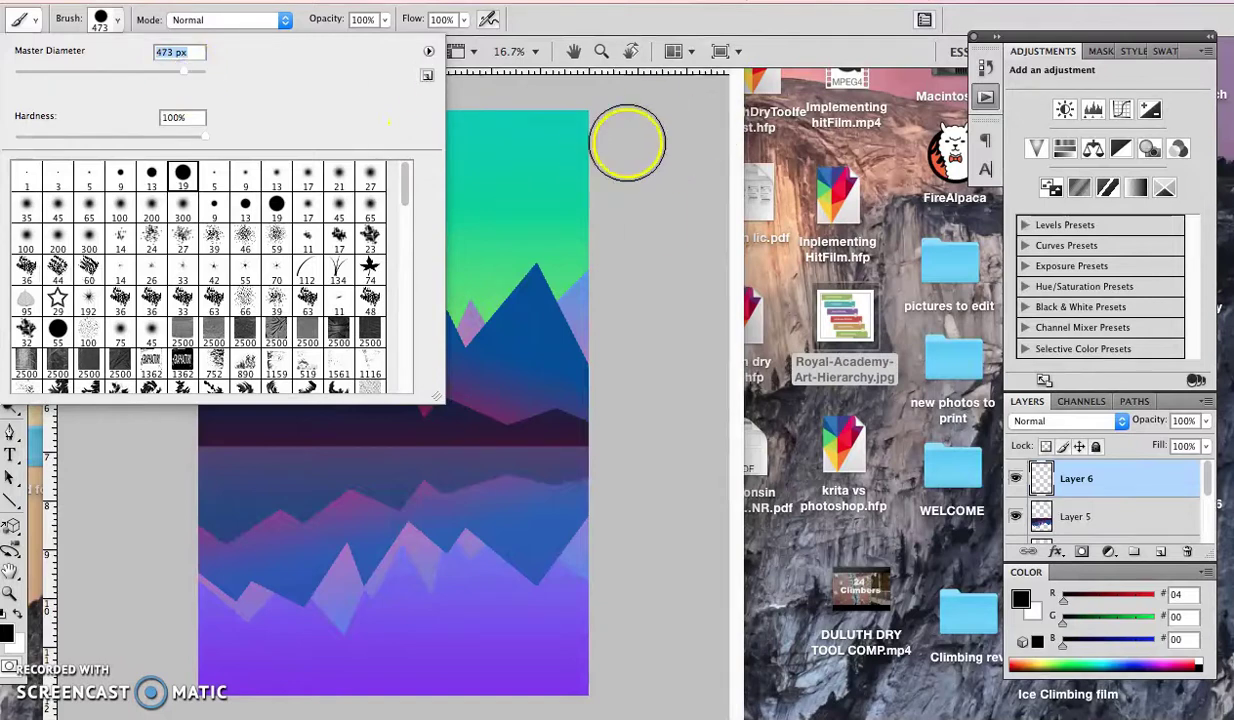
left_click(674, 127)
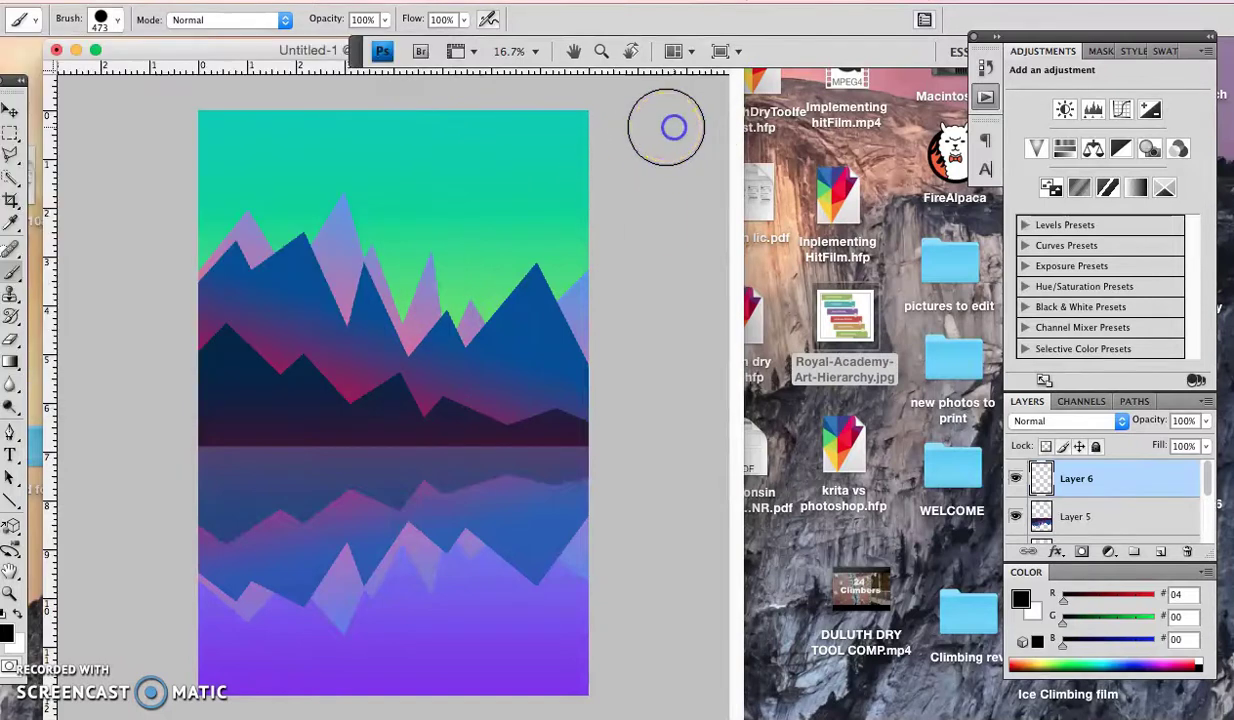
left_click(18, 619)
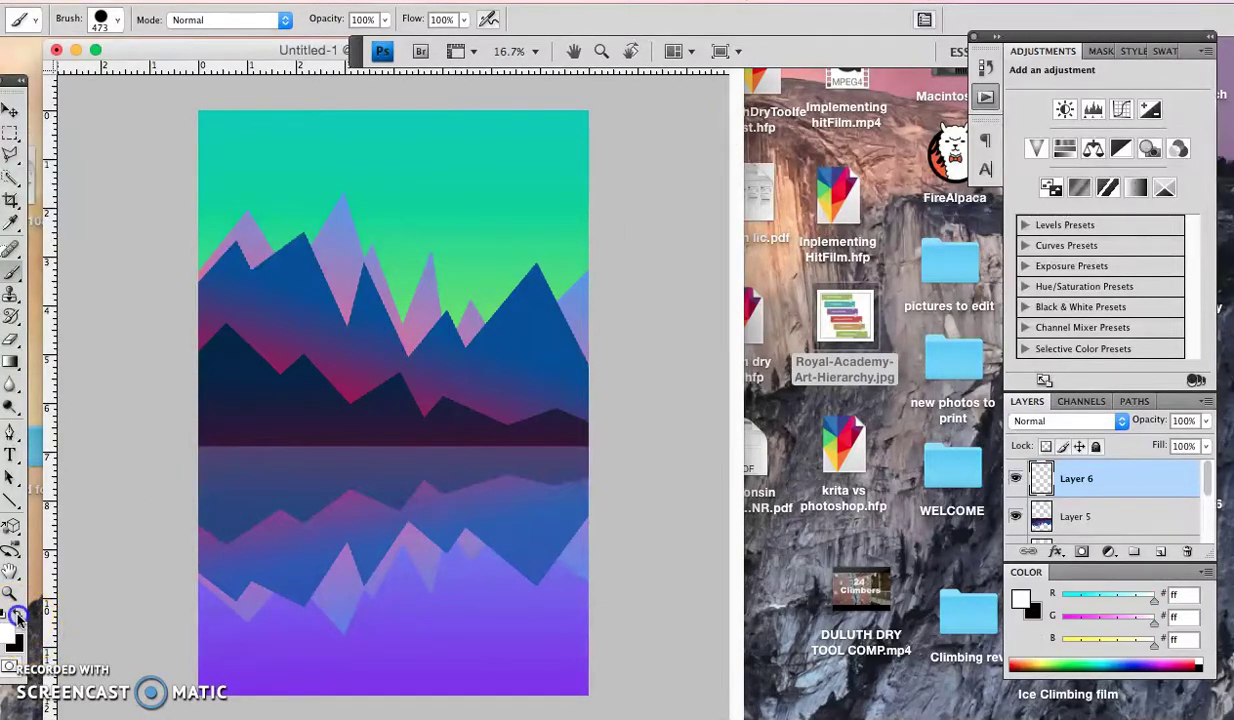
left_click(517, 167)
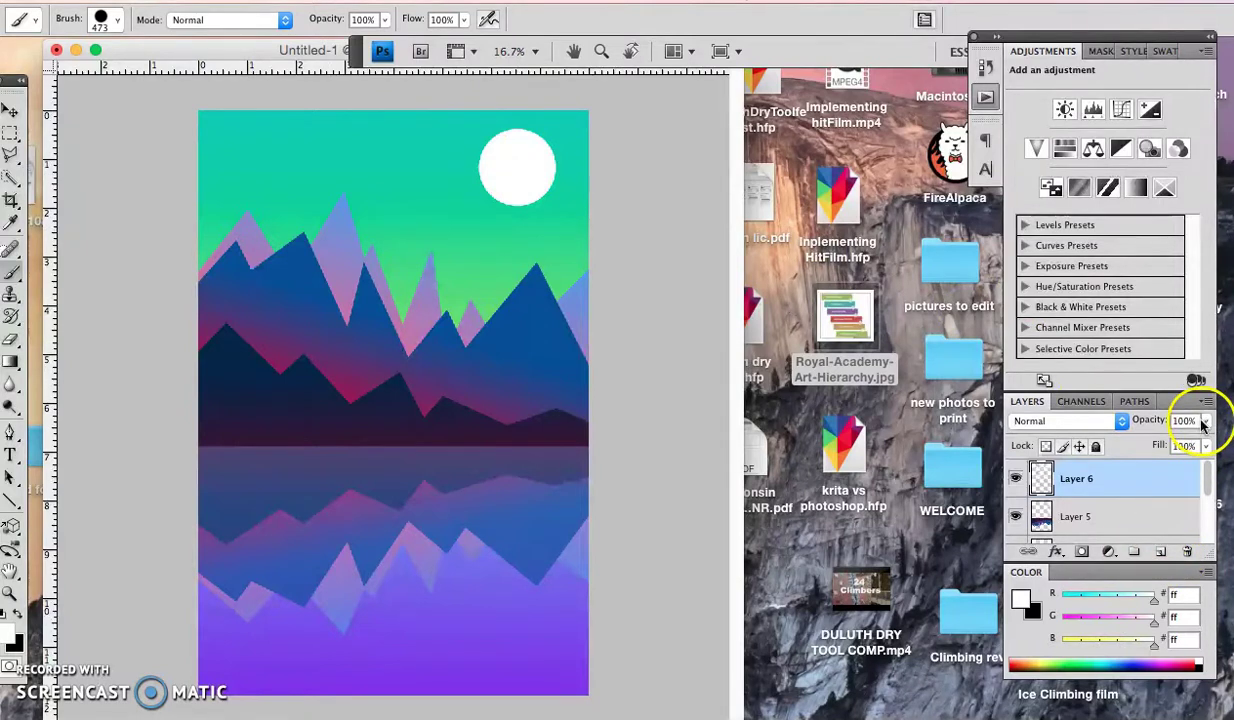
Step: Undo the solid moon and repaint it in the upper-right sky at 56% brush opacity
key("ctrl+z")
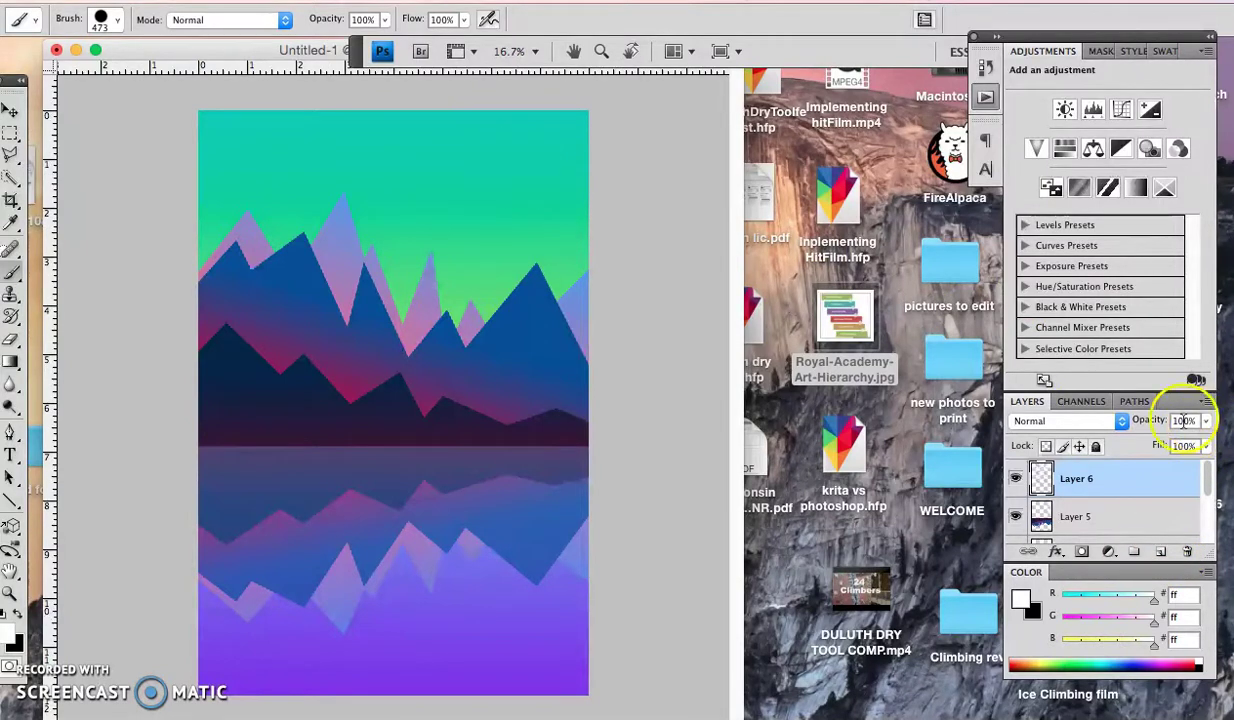
left_click(386, 20)
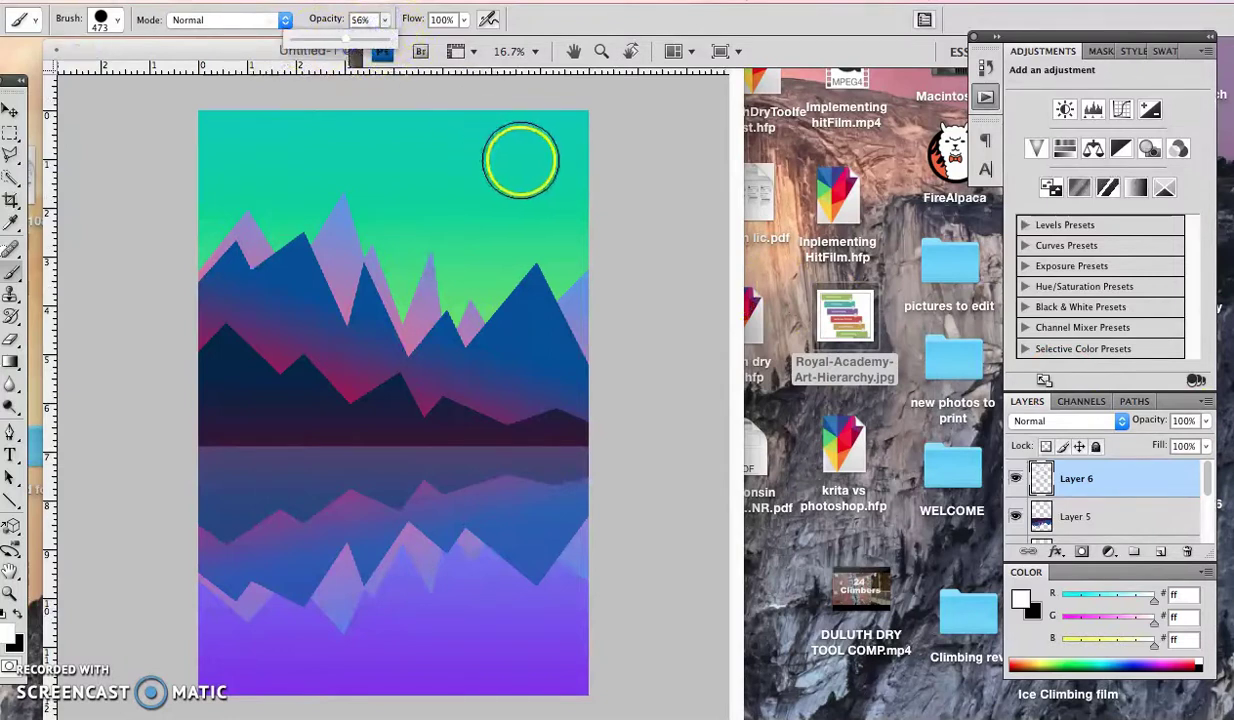
left_click(525, 162)
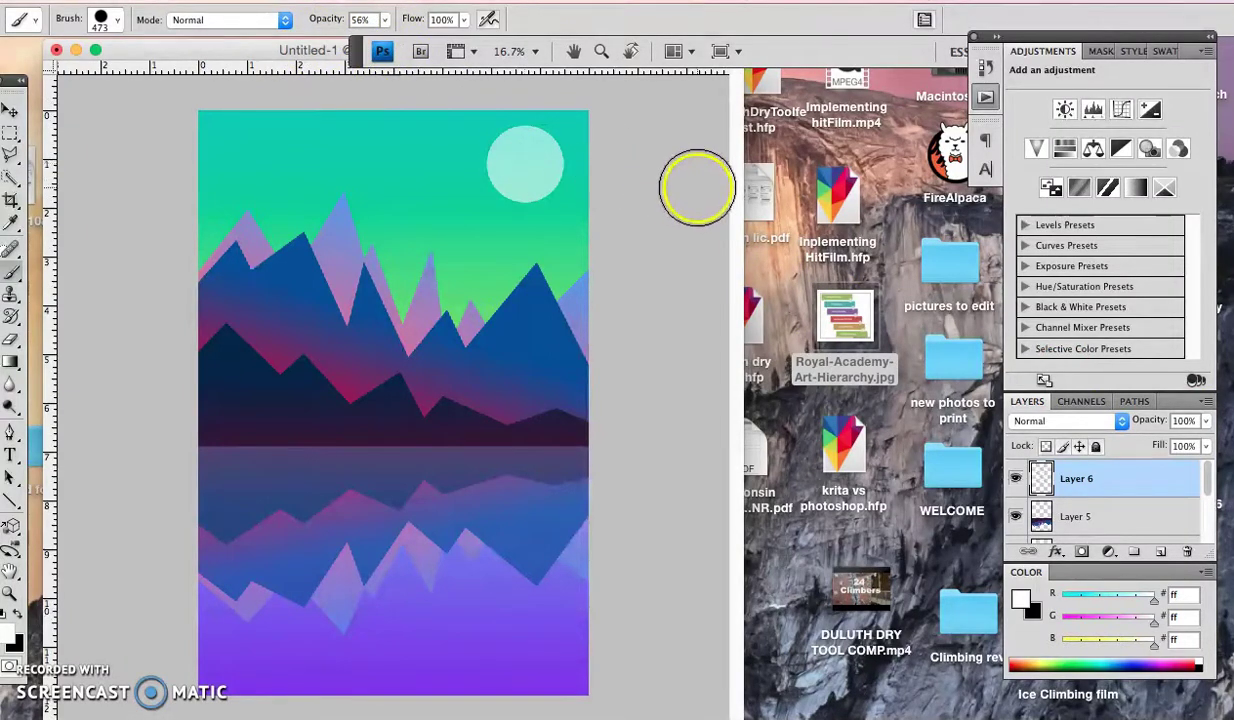
Step: Paint a small pale circle, then dot tiny stars with a 9 px hard round brush
left_click(119, 20)
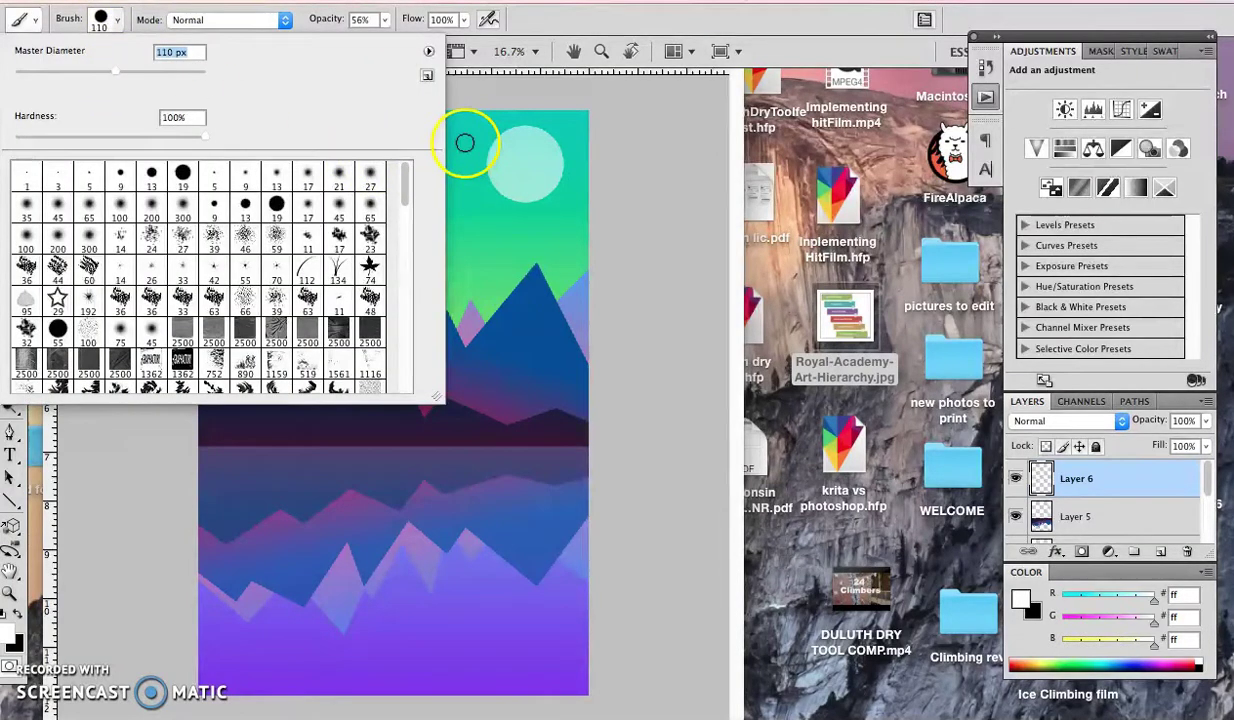
left_click(465, 244)
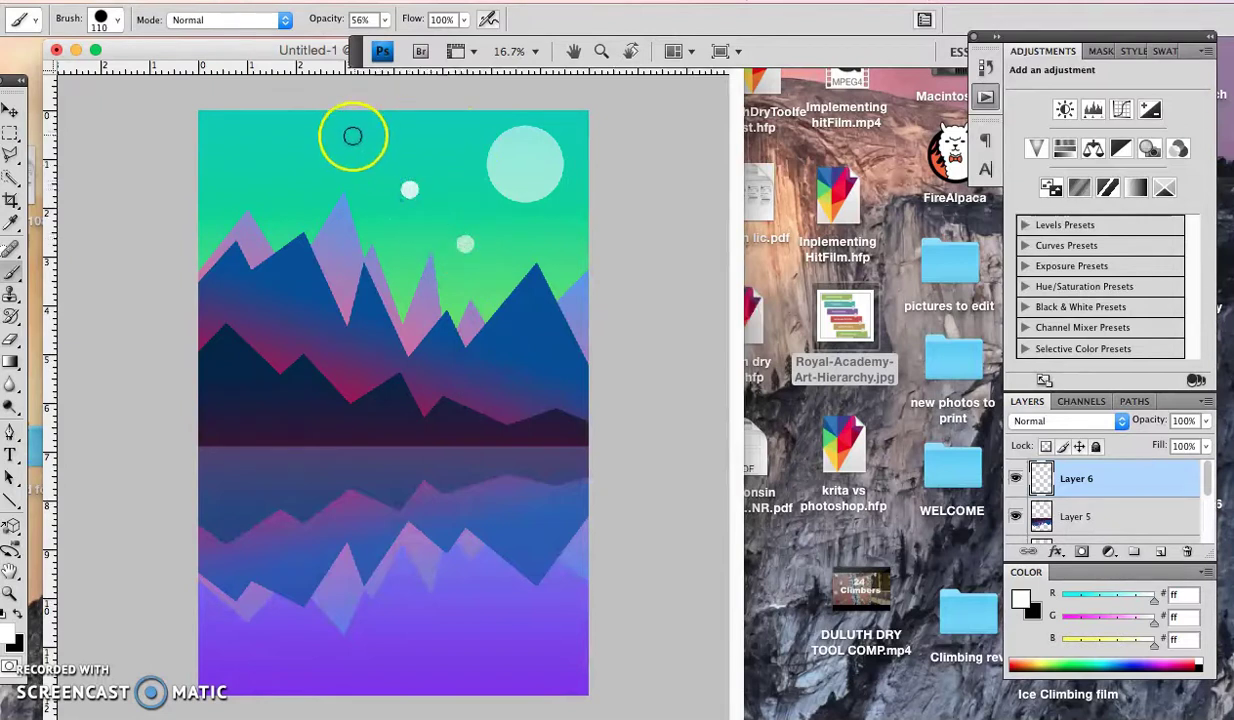
left_click(118, 20)
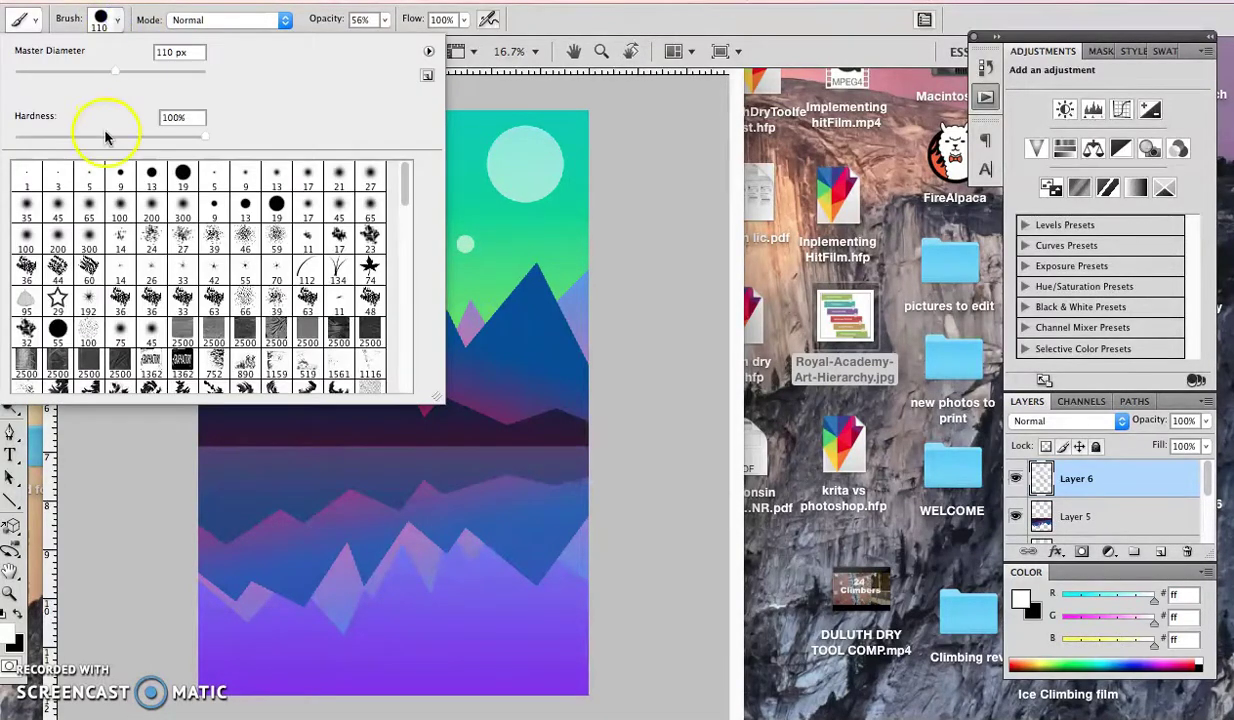
left_click(121, 177)
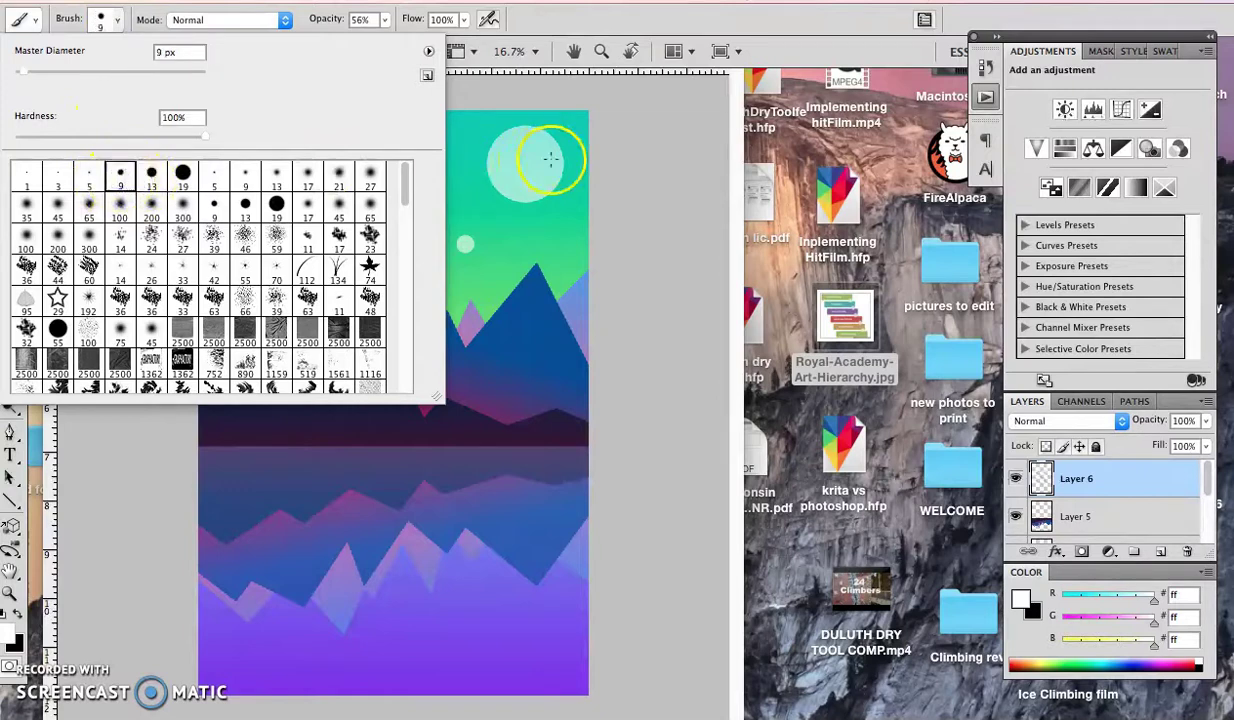
left_click(468, 135)
left_click(424, 143)
left_click(451, 196)
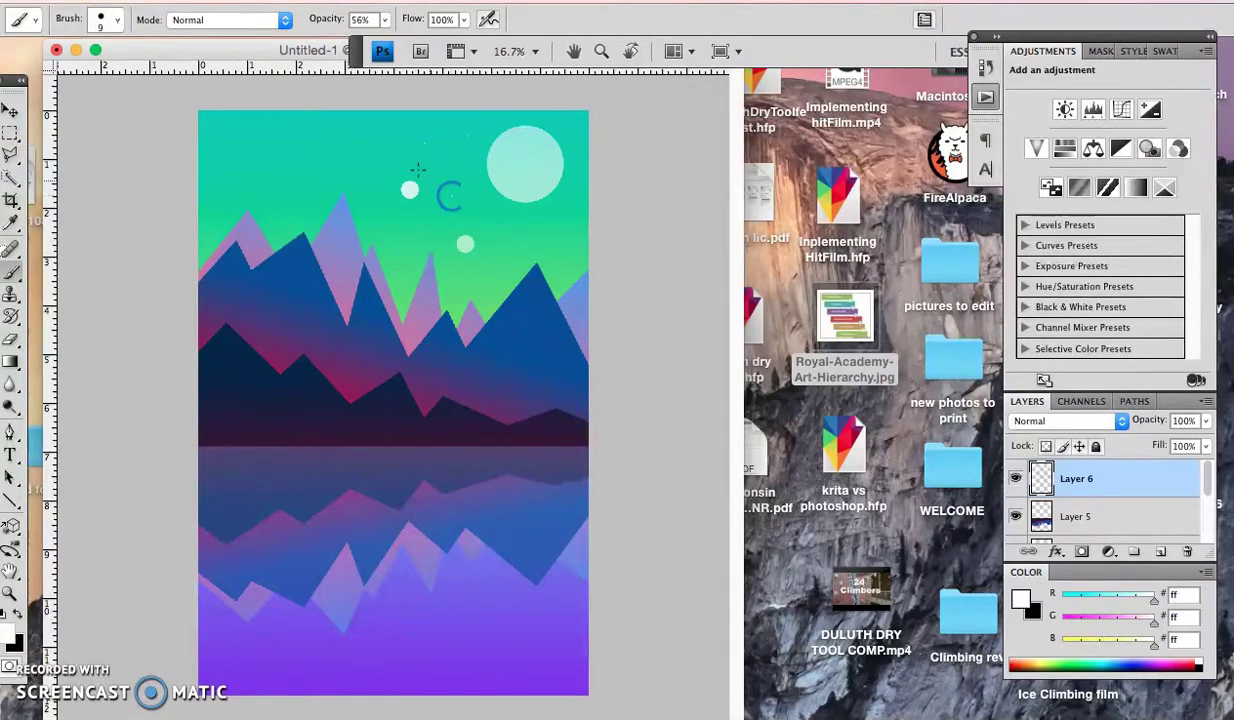
left_click(348, 121)
left_click(249, 131)
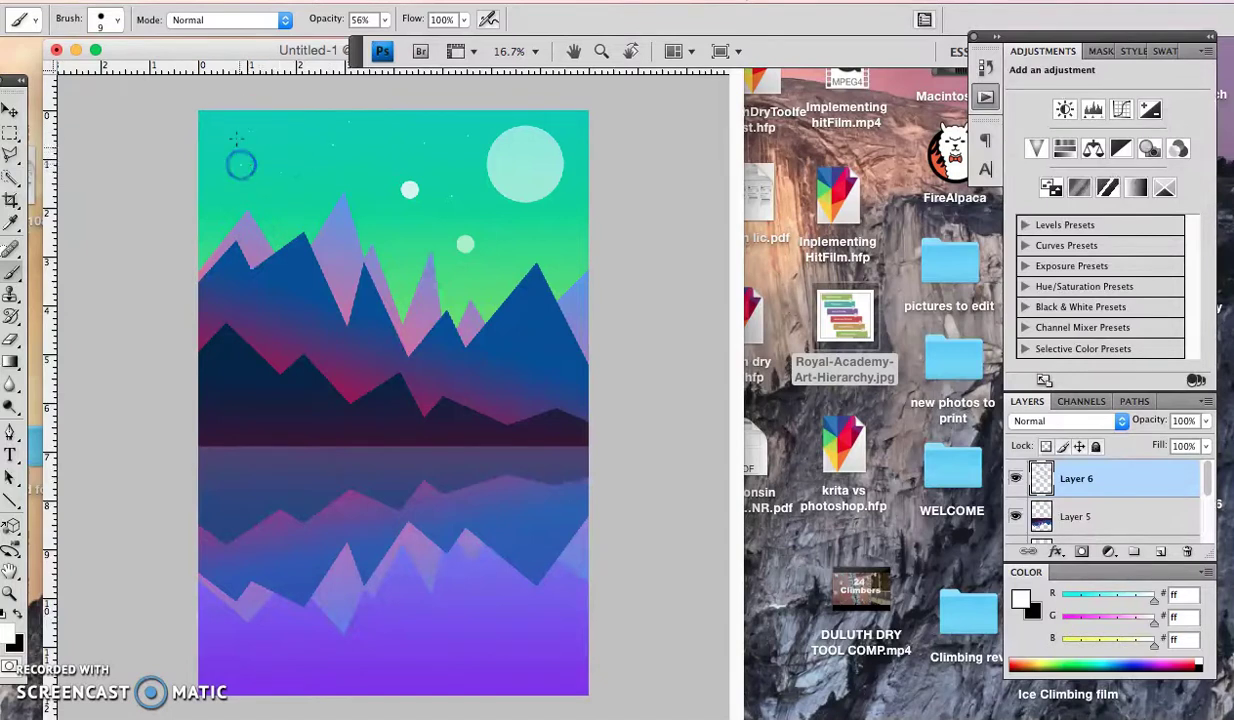
Step: With a 13 px round brush, add more white stars across the sky and near the moon
left_click(108, 30)
left_click(117, 27)
left_click(150, 177)
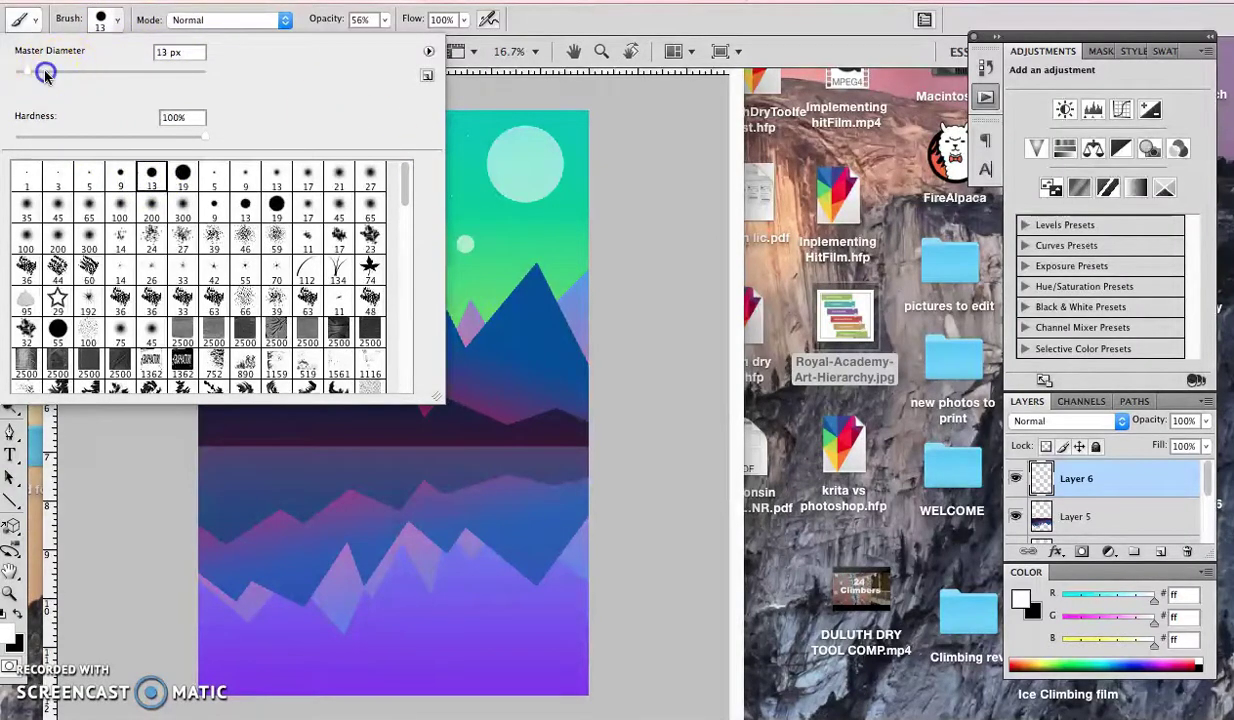
left_click(468, 196)
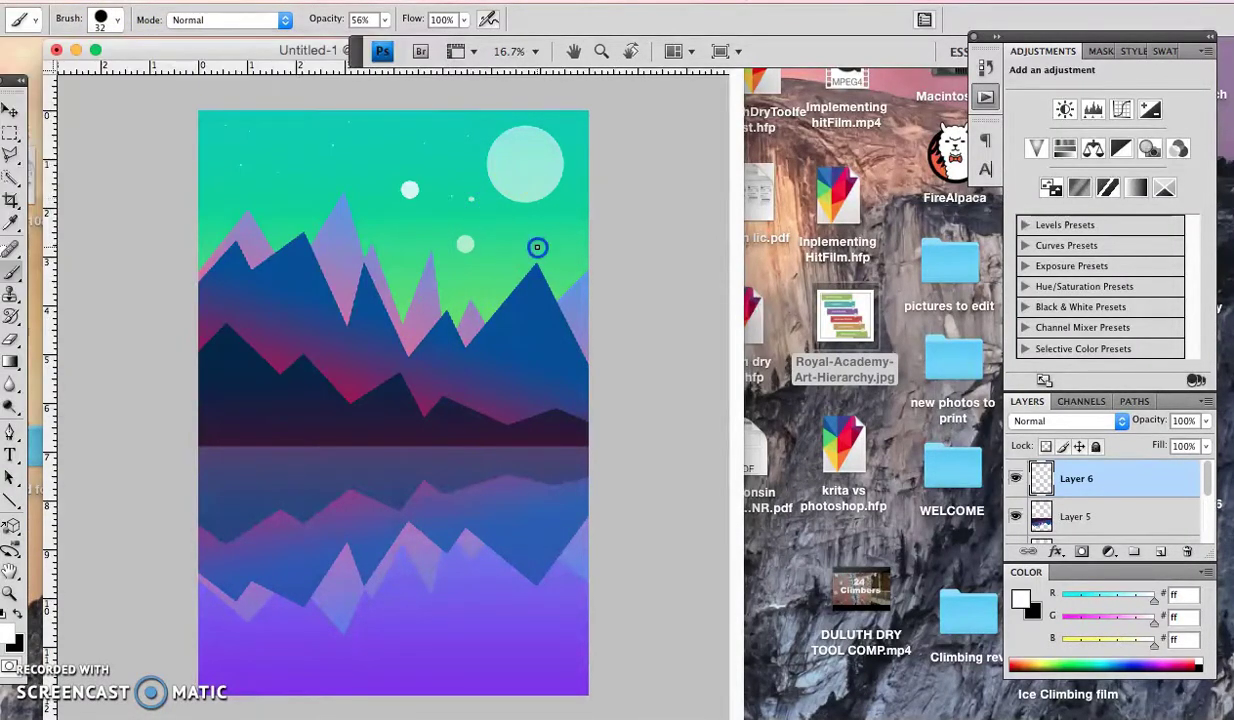
left_click(226, 194)
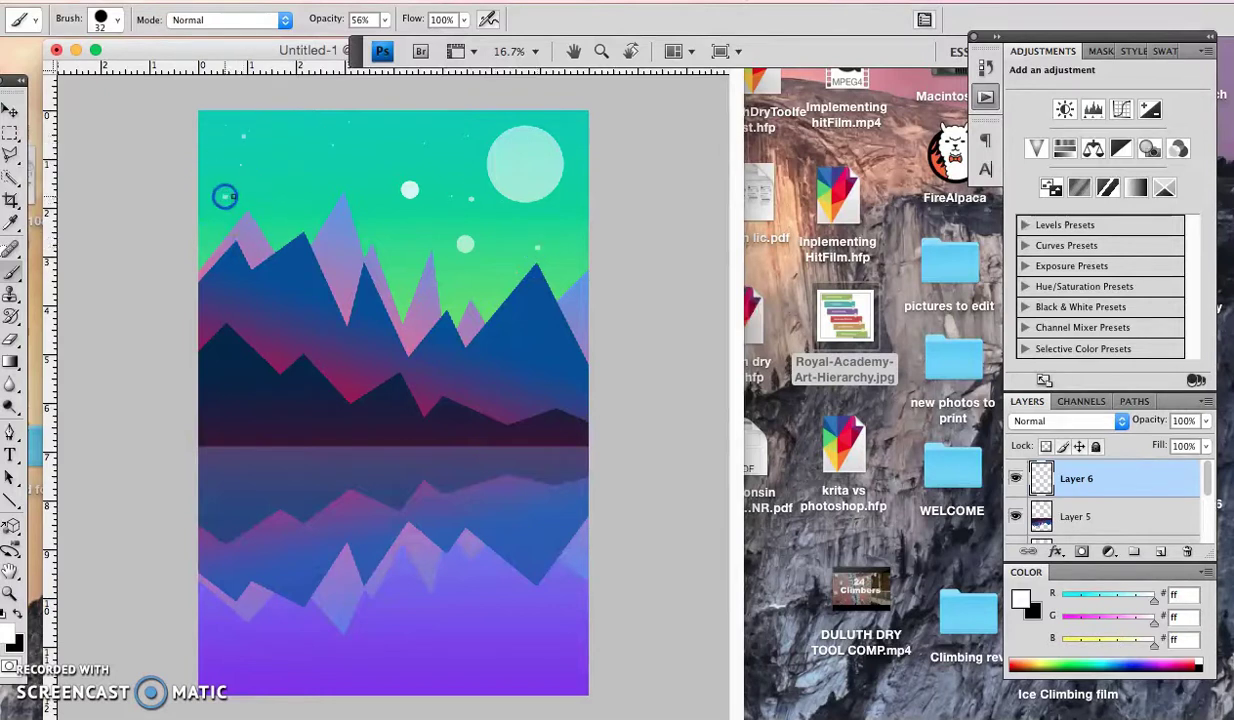
left_click(265, 193)
left_click(270, 142)
left_click(348, 155)
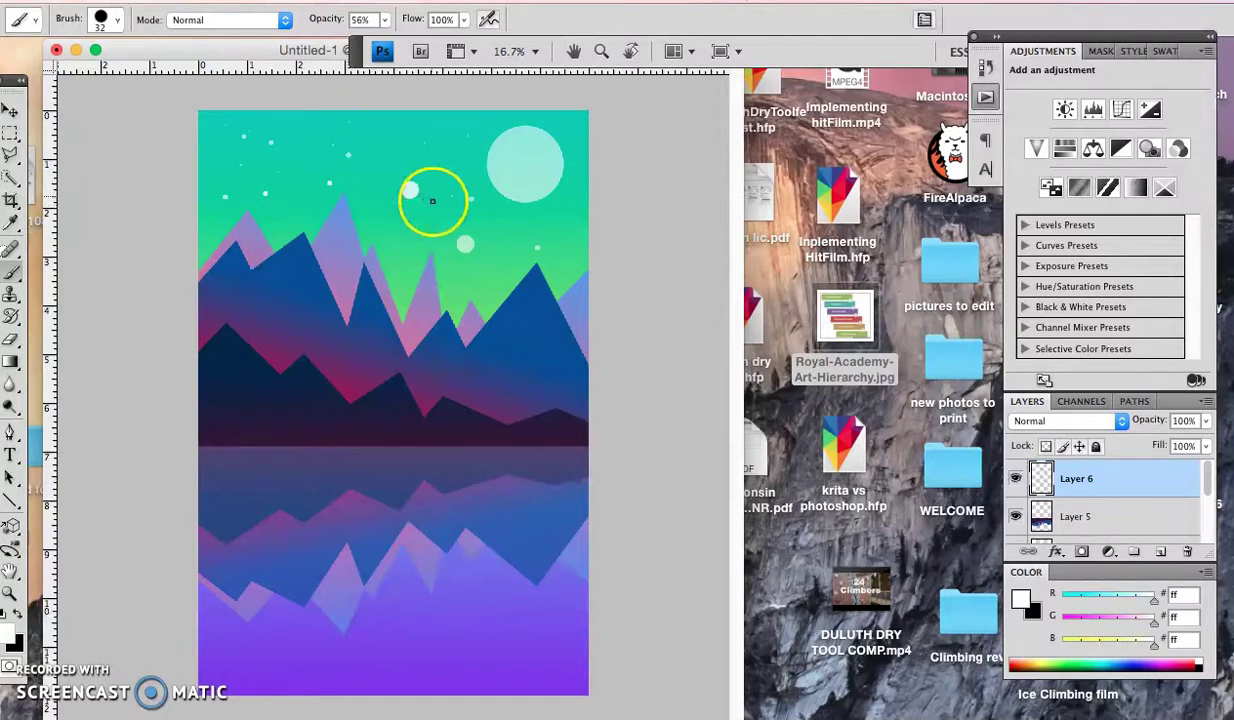
left_click(378, 247)
left_click(458, 136)
left_click(576, 250)
left_click(210, 138)
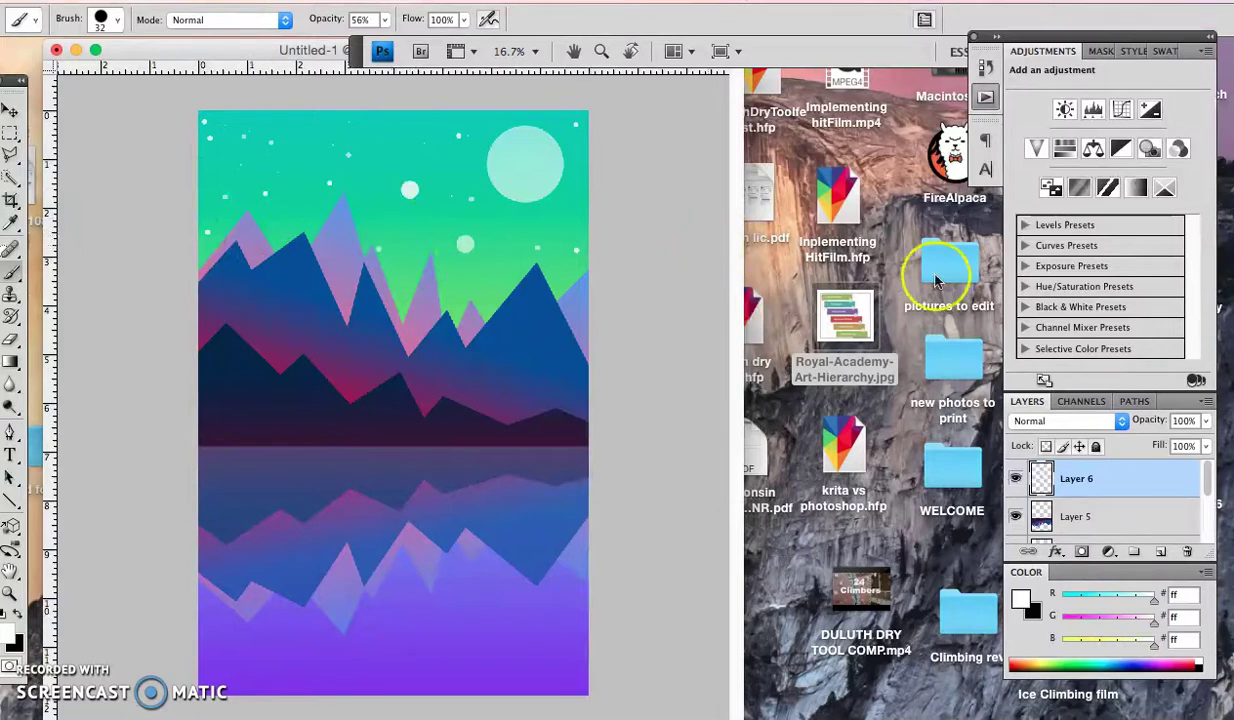
Step: Marquee the upper canvas holding the moon and stars and paste a copy onto a new layer
left_click(10, 132)
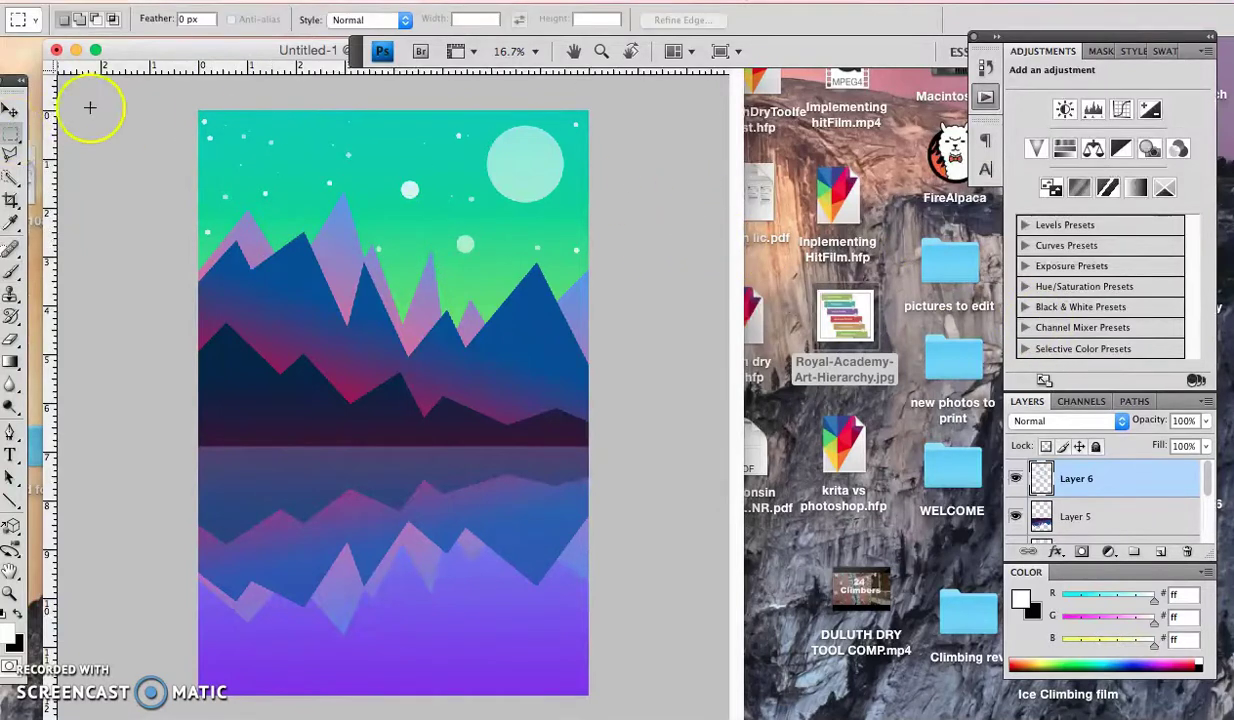
left_click_drag(153, 81, 651, 352)
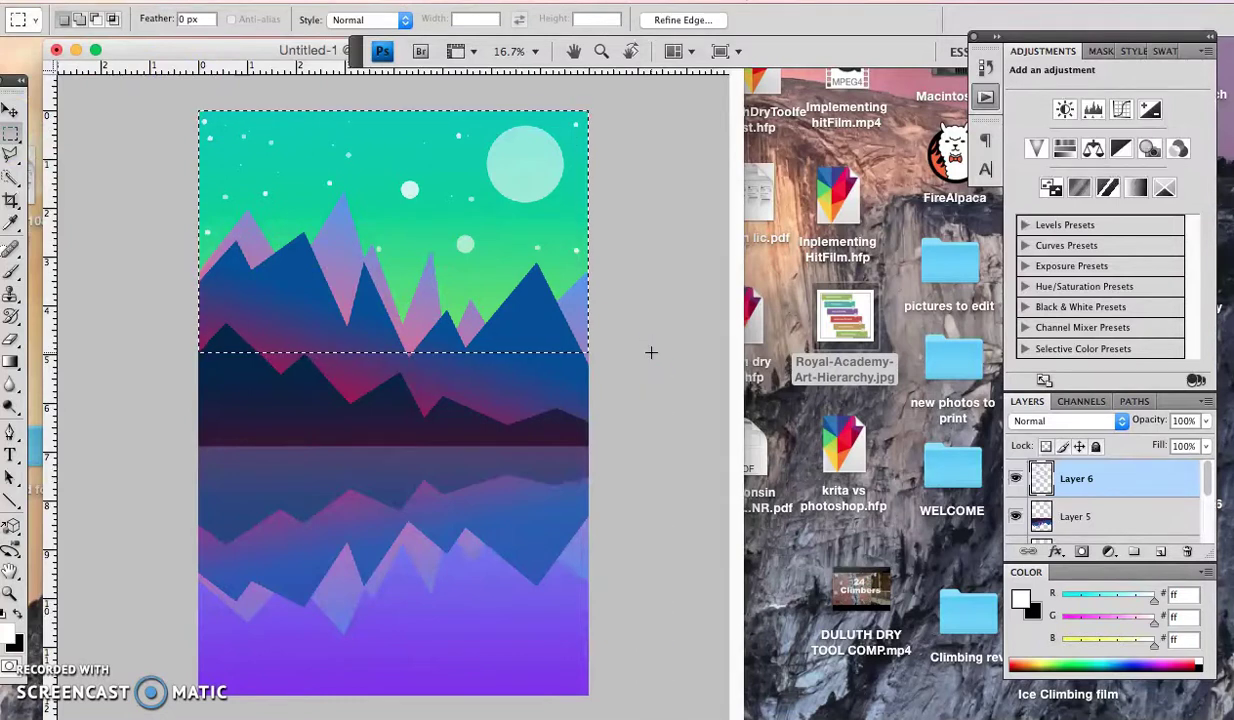
key("ctrl+c")
key("ctrl+v")
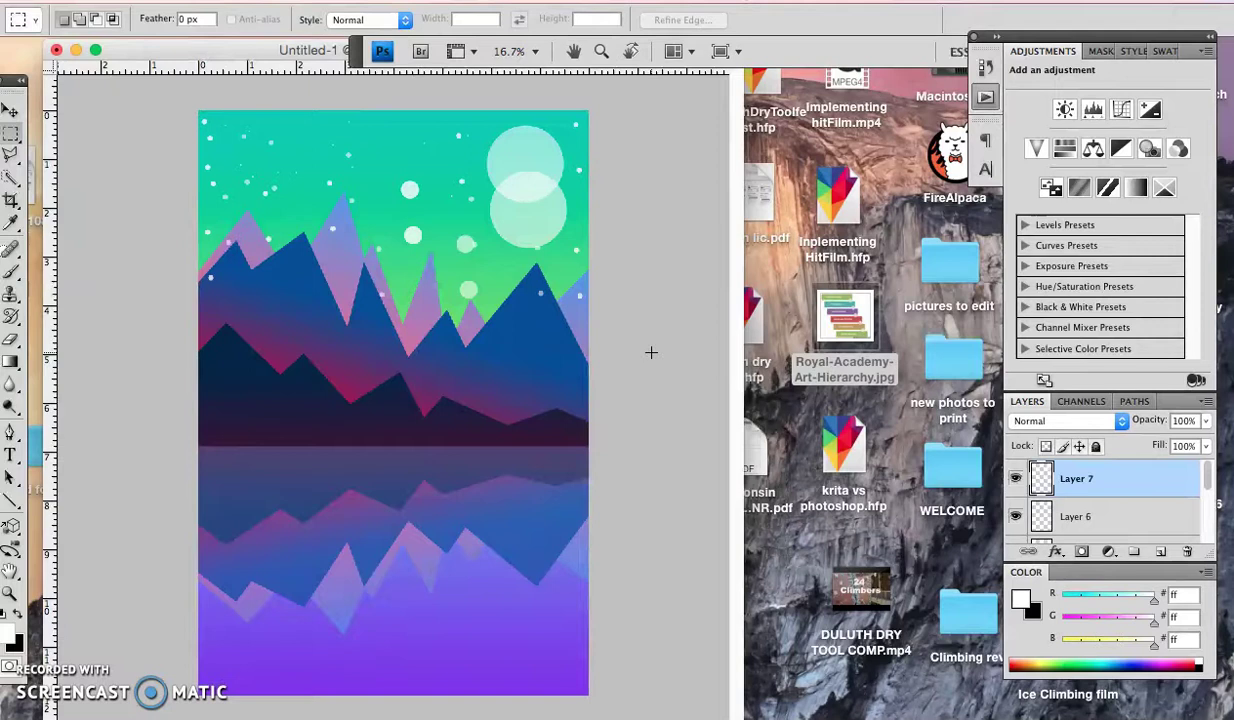
Step: Move the copy down into the water, flip it upside down, adjust its height, and apply
key("ctrl+t")
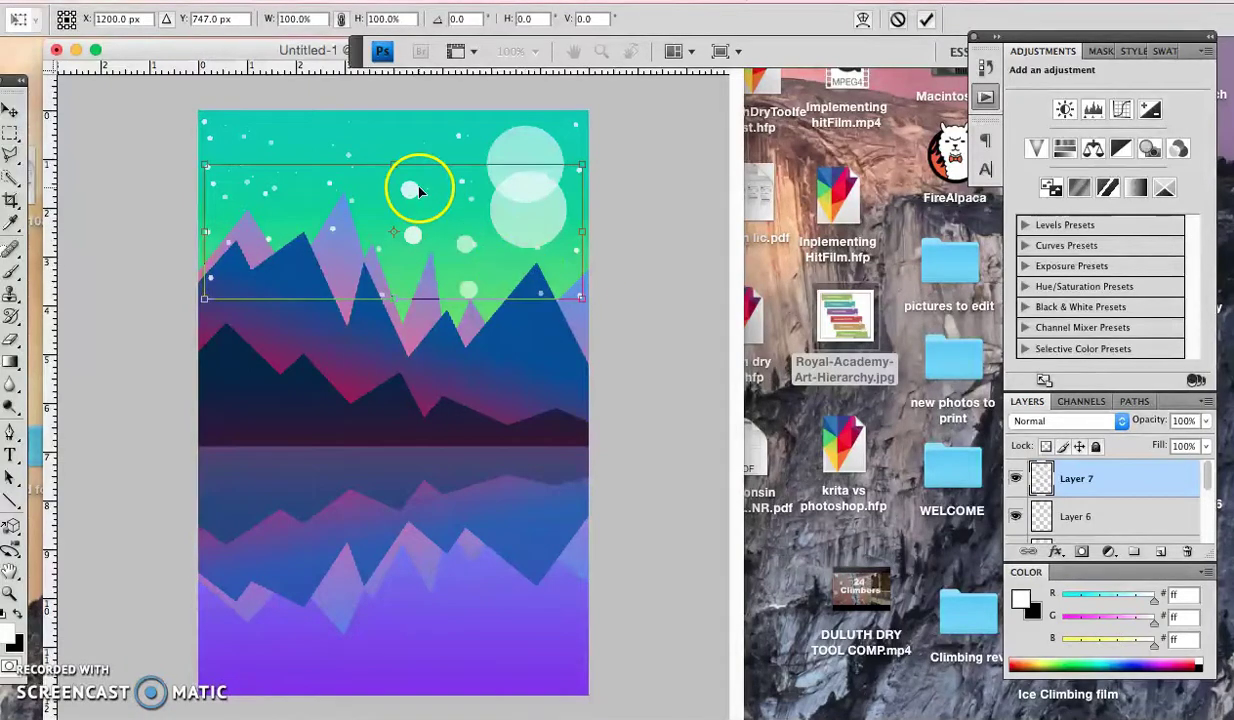
left_click_drag(418, 190, 423, 580)
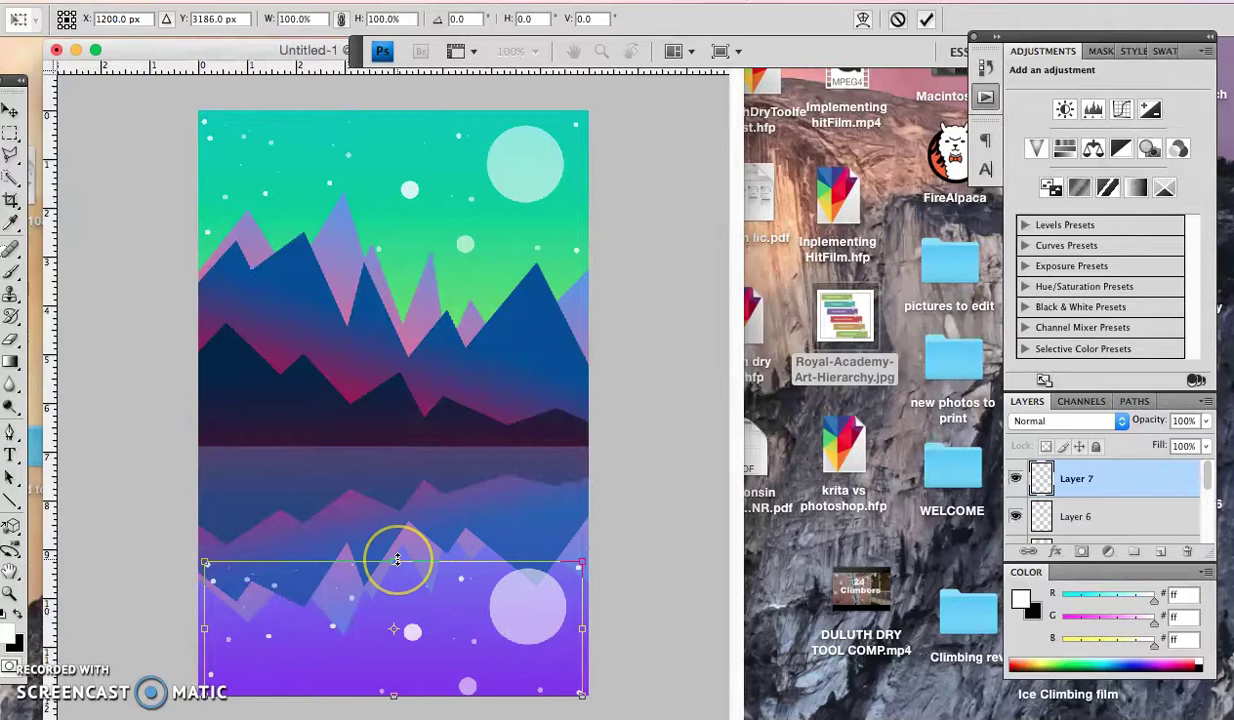
left_click_drag(397, 560, 432, 625)
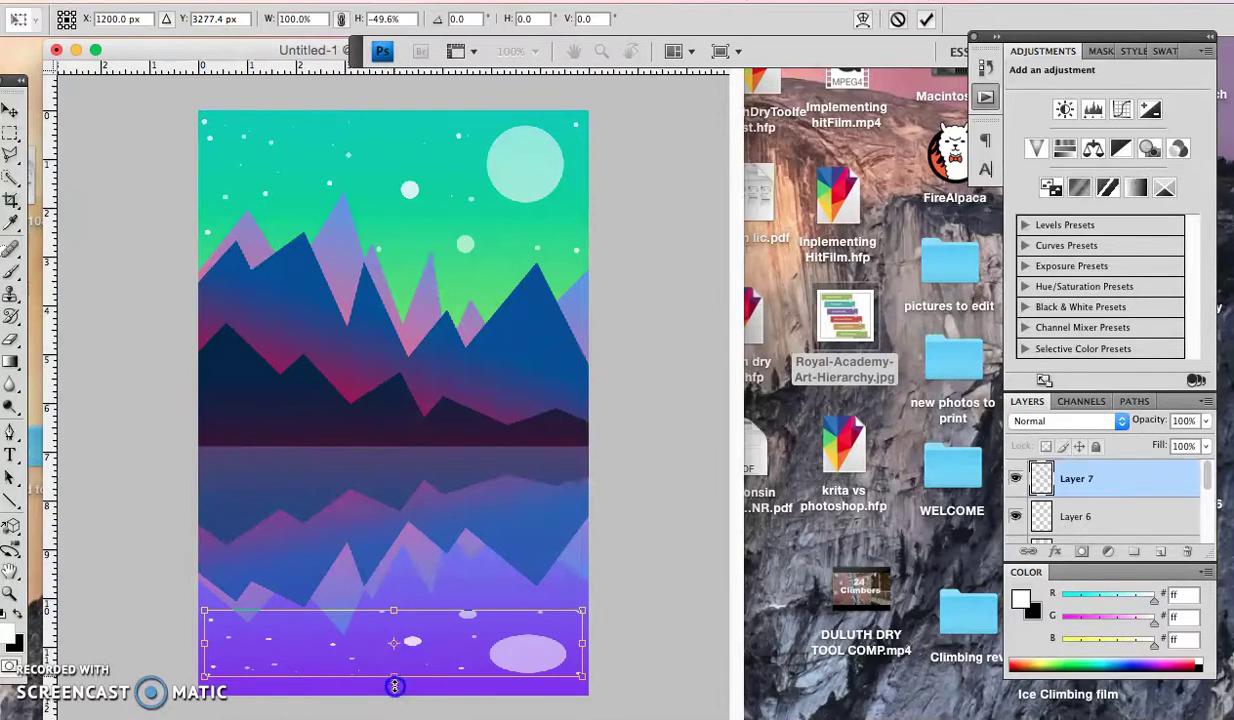
left_click_drag(395, 690, 394, 695)
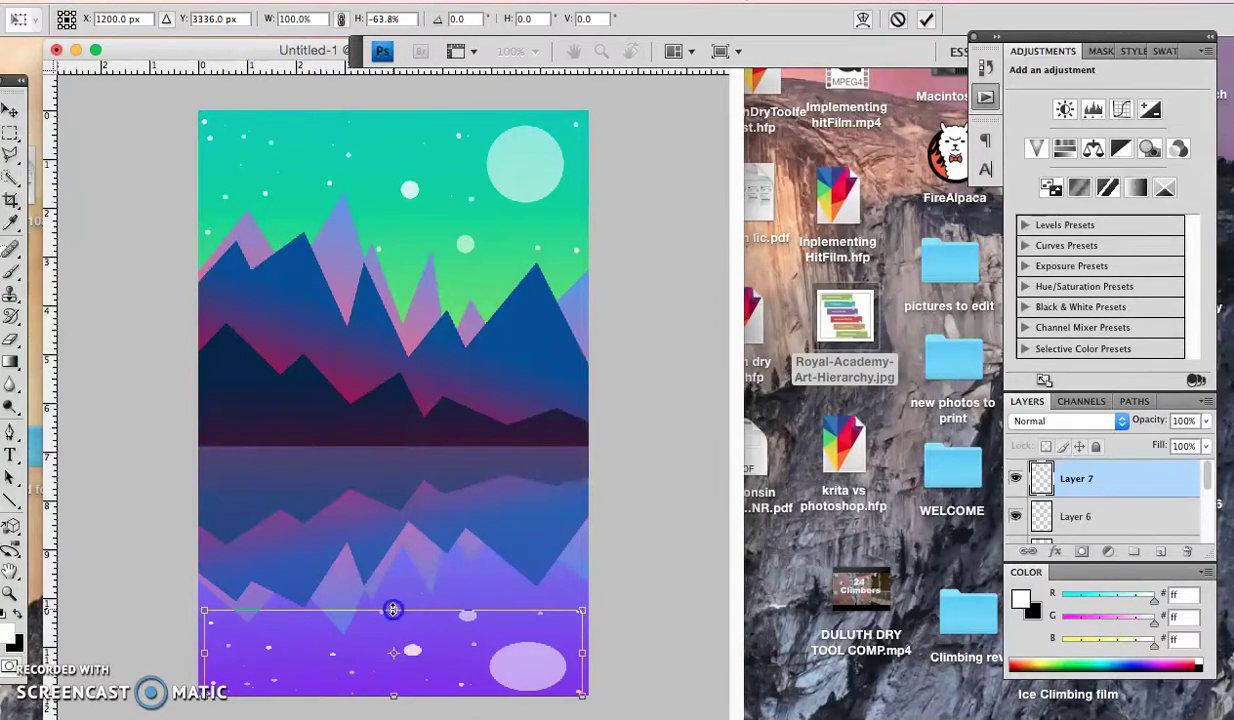
left_click_drag(393, 609, 392, 586)
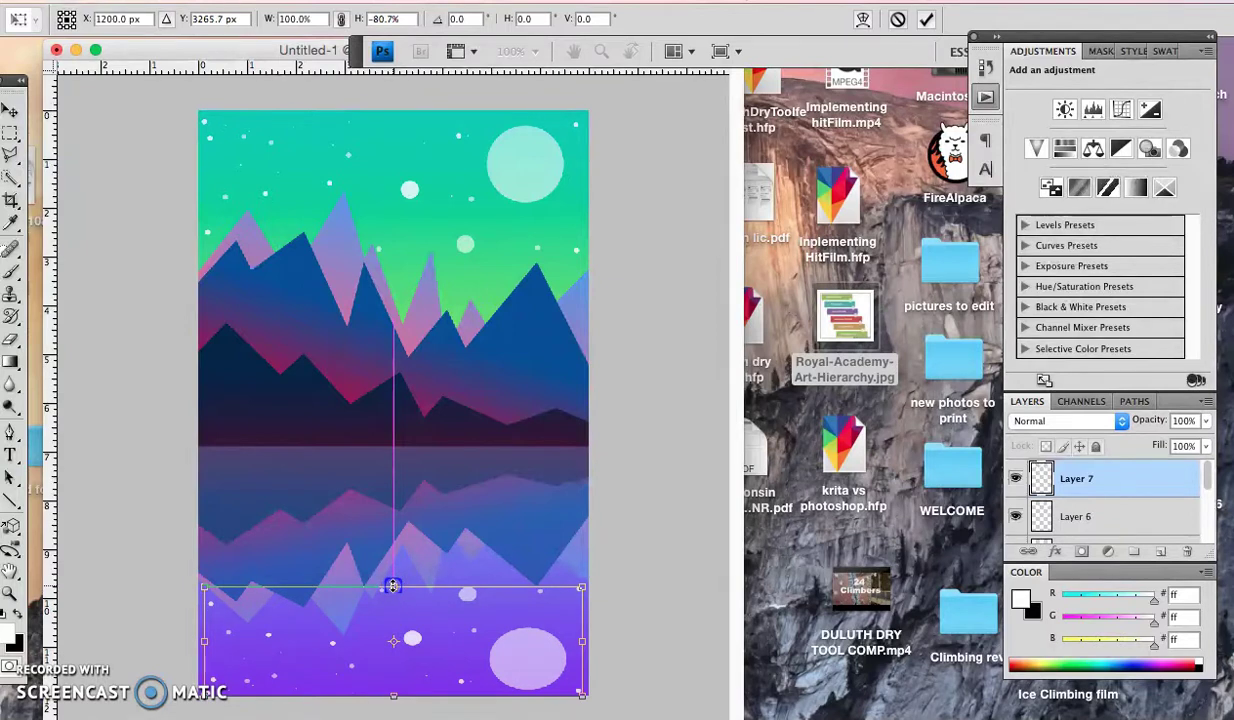
left_click(493, 651)
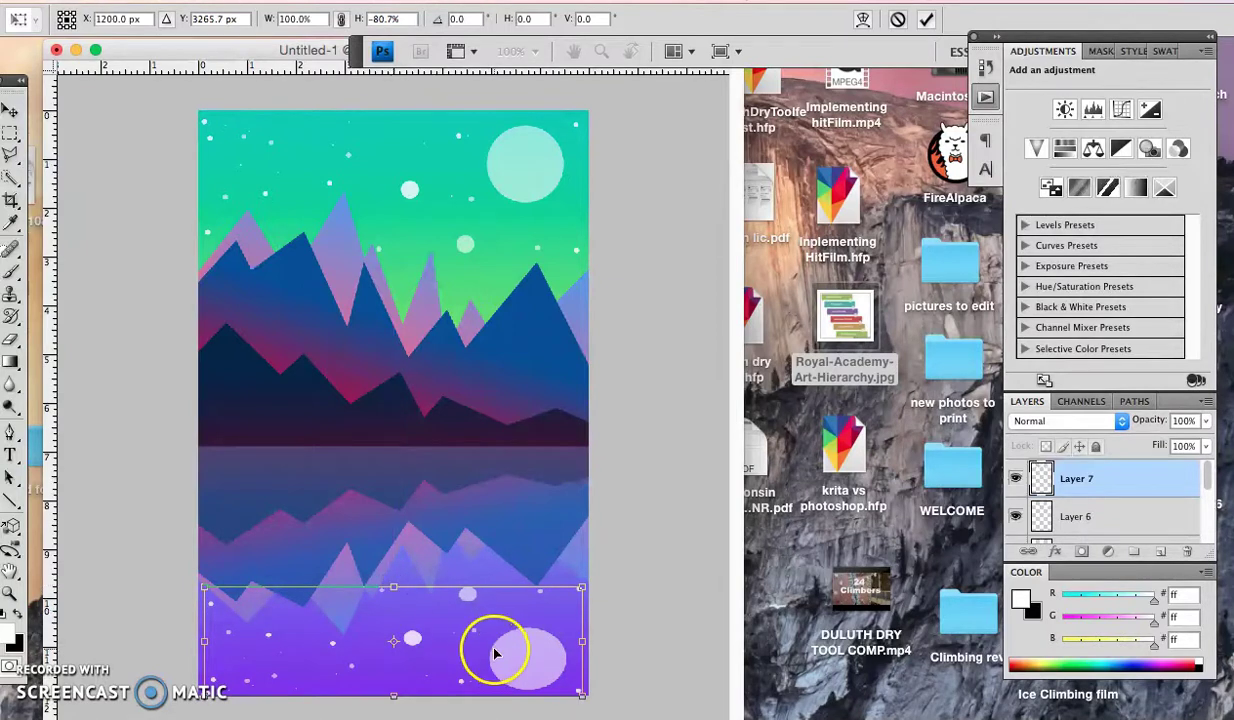
key("Return")
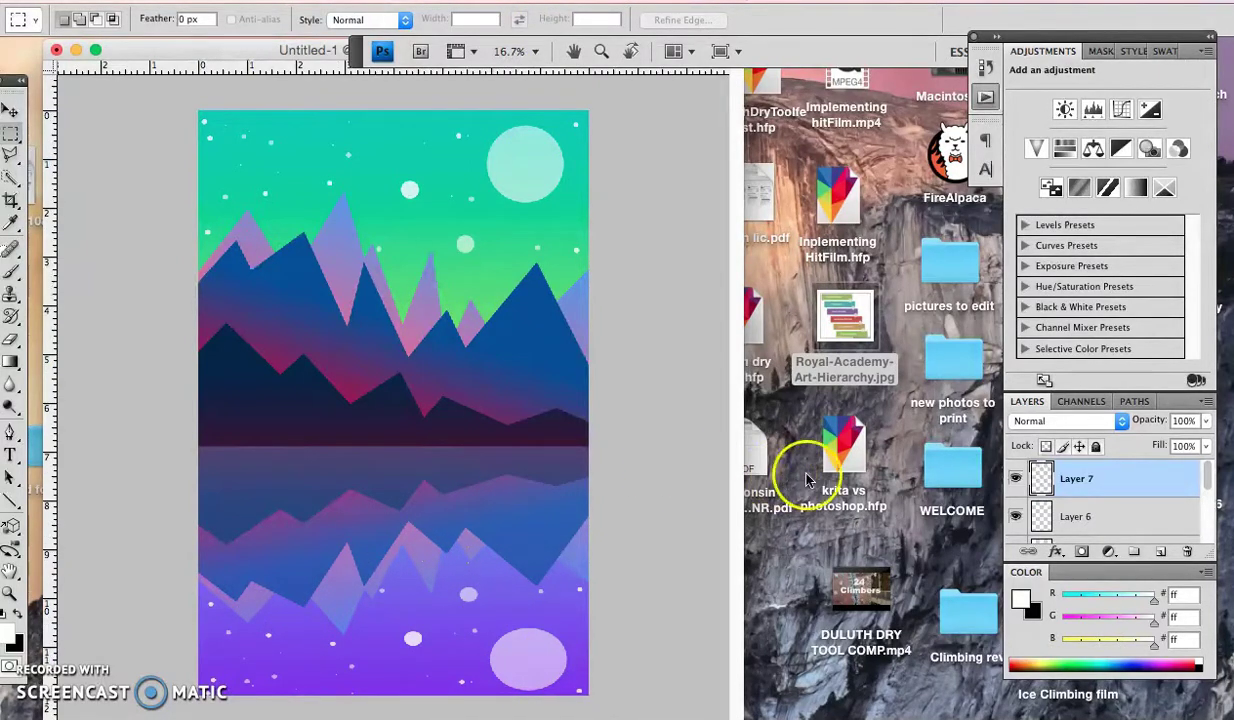
Step: Drag Layer 7's opacity slider down to 54% to soften the mirrored moon and stars
left_click(1206, 421)
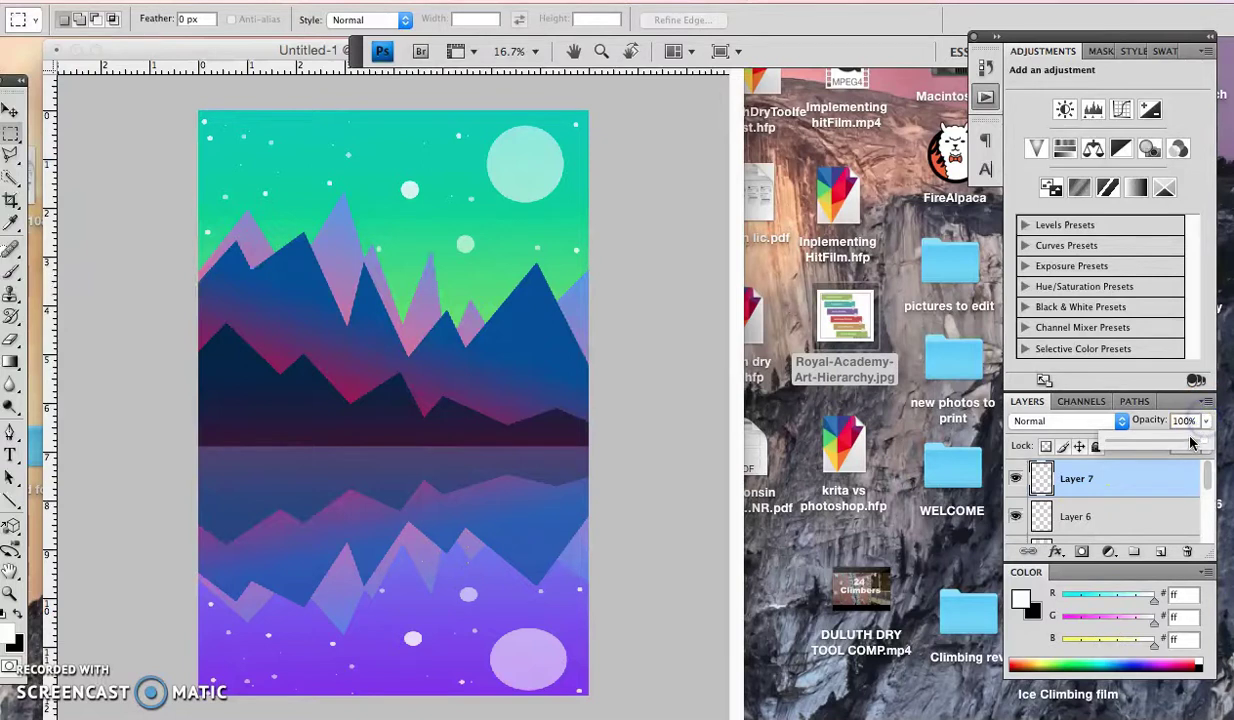
left_click(1185, 441)
left_click_drag(1185, 441, 1157, 440)
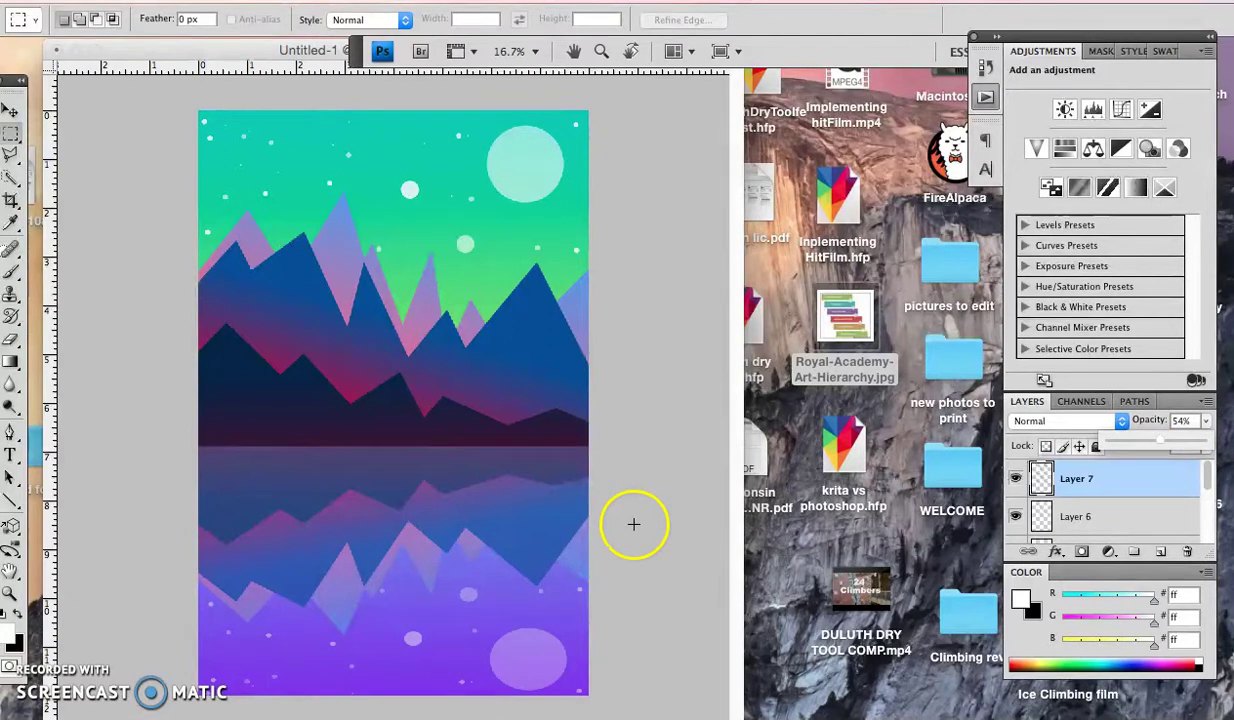
left_click(422, 296)
left_click(294, 406)
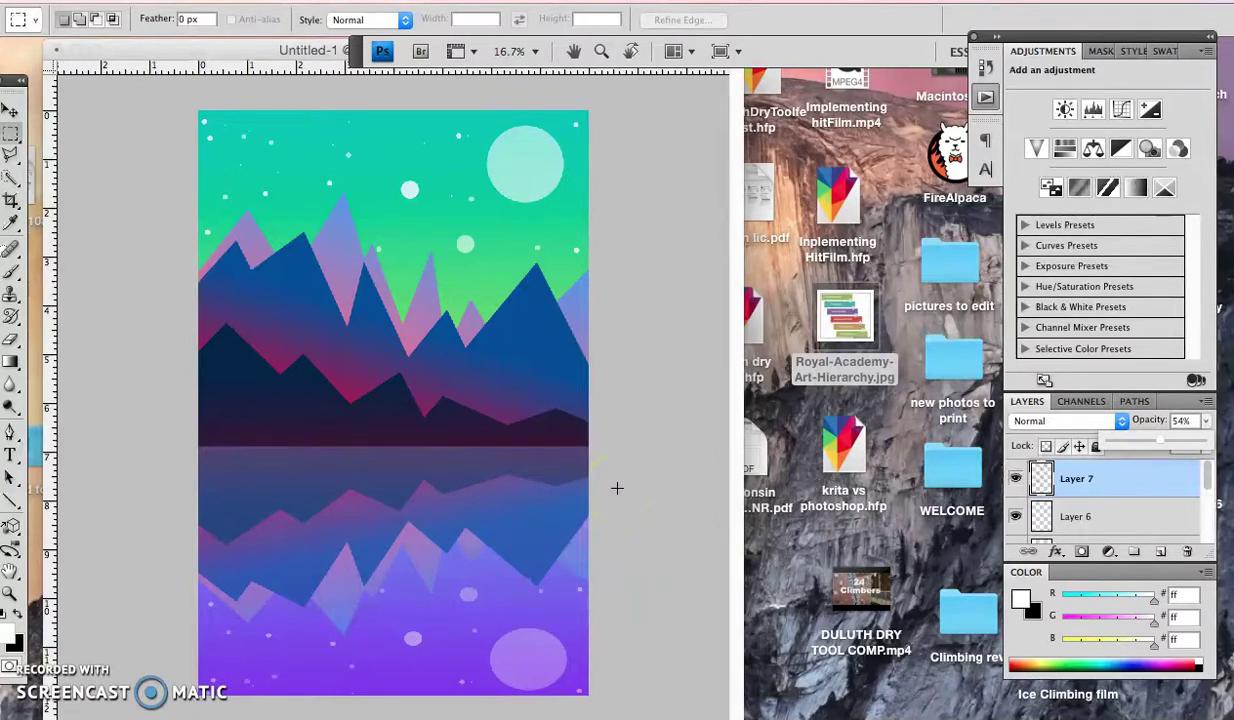